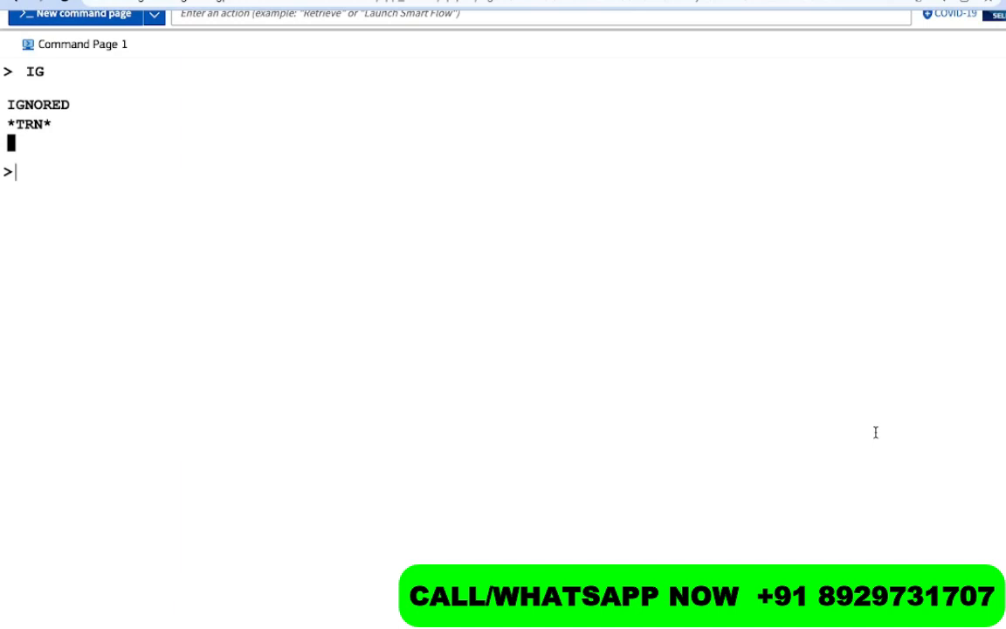
# - Display Air Canada availability with AN12AUGYYZYVR/AAC and sell one seat in Y class from line 1 with SS1Y1
pyautogui.write('AN12AUGYYZ')
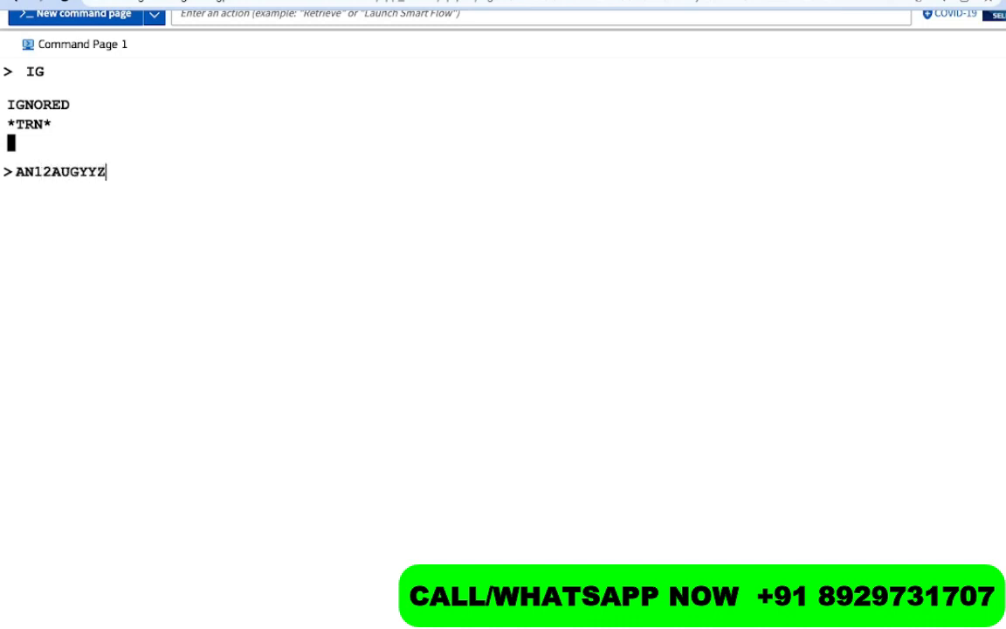
pyautogui.write('YVR/AAC')
pyautogui.press('Return')
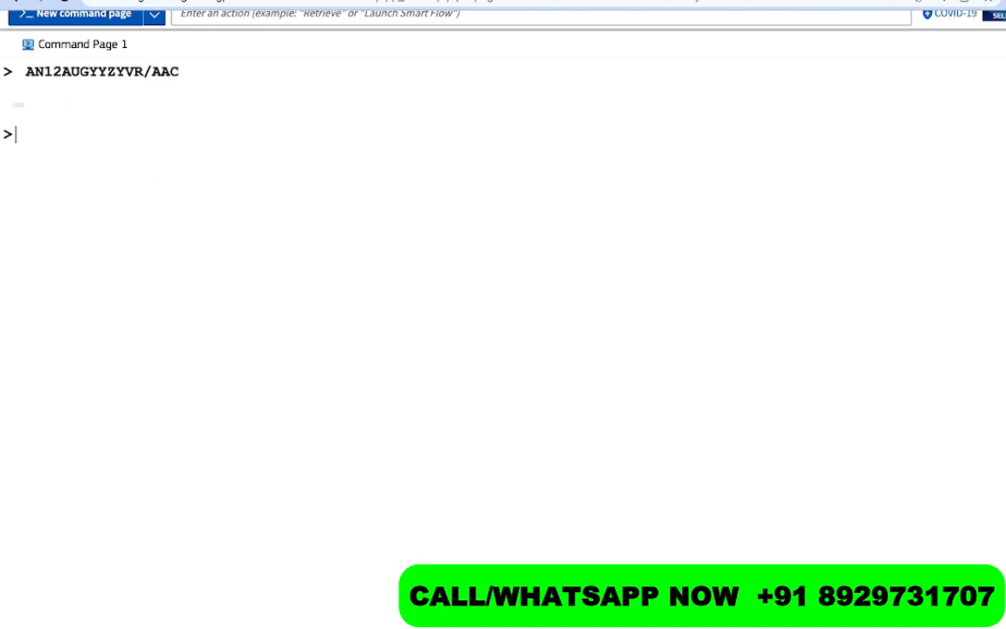
pyautogui.write('SS1Y1')
pyautogui.press('Return')
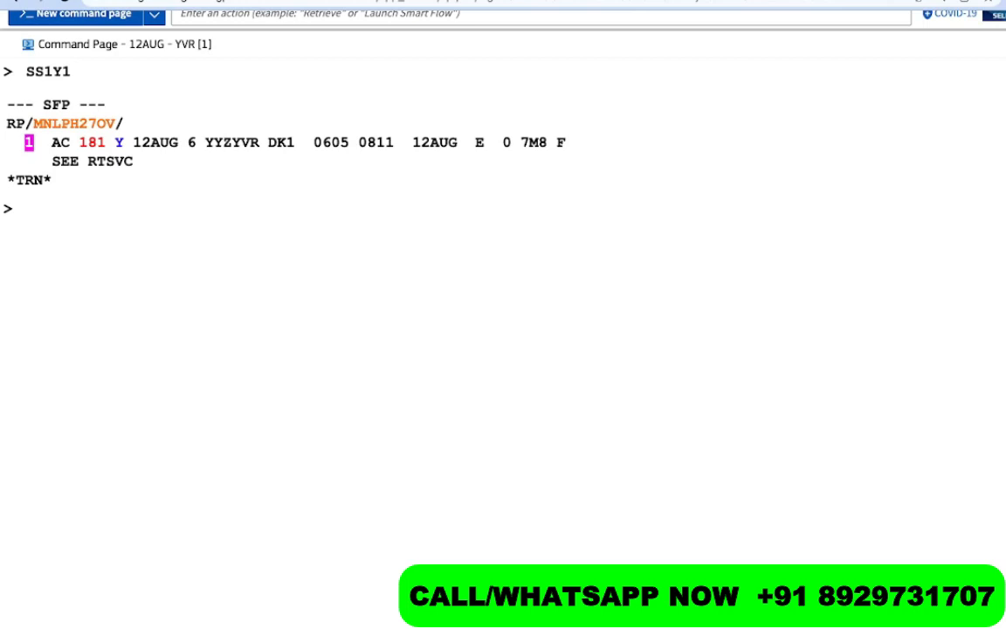
# - Price and rebook the itinerary at the lowest available fare with FXR, checking the total fare and baggage allowance
pyautogui.write('FXR')
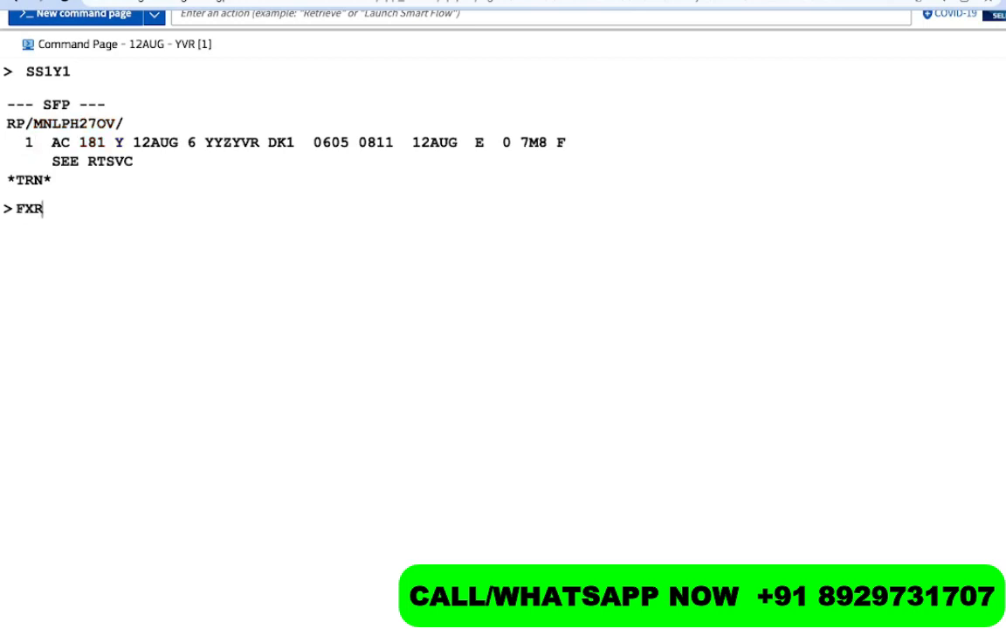
pyautogui.press('Return')
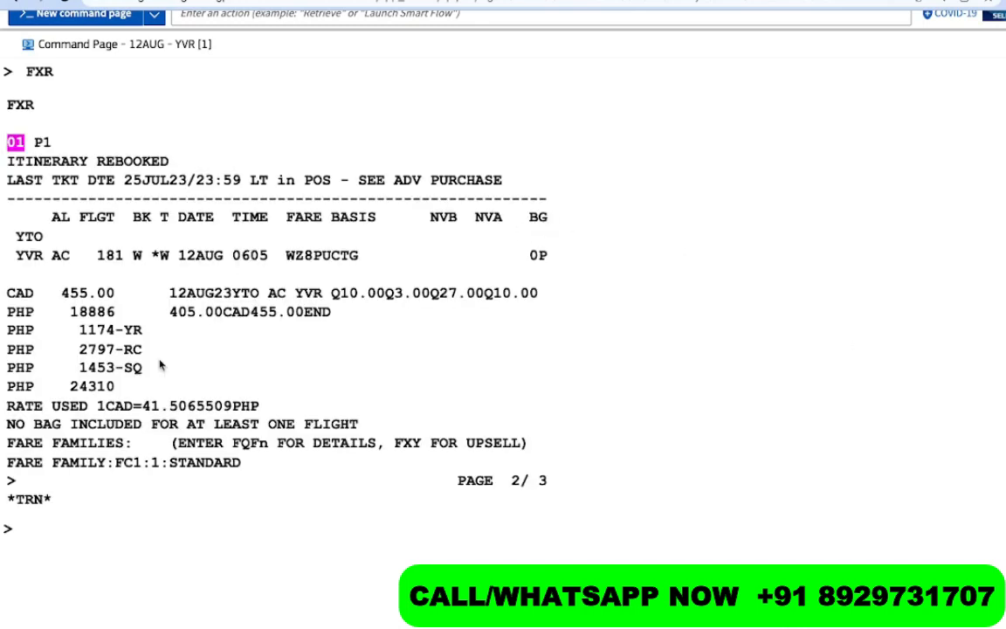
pyautogui.moveTo(115, 387); pyautogui.dragTo(55, 391)
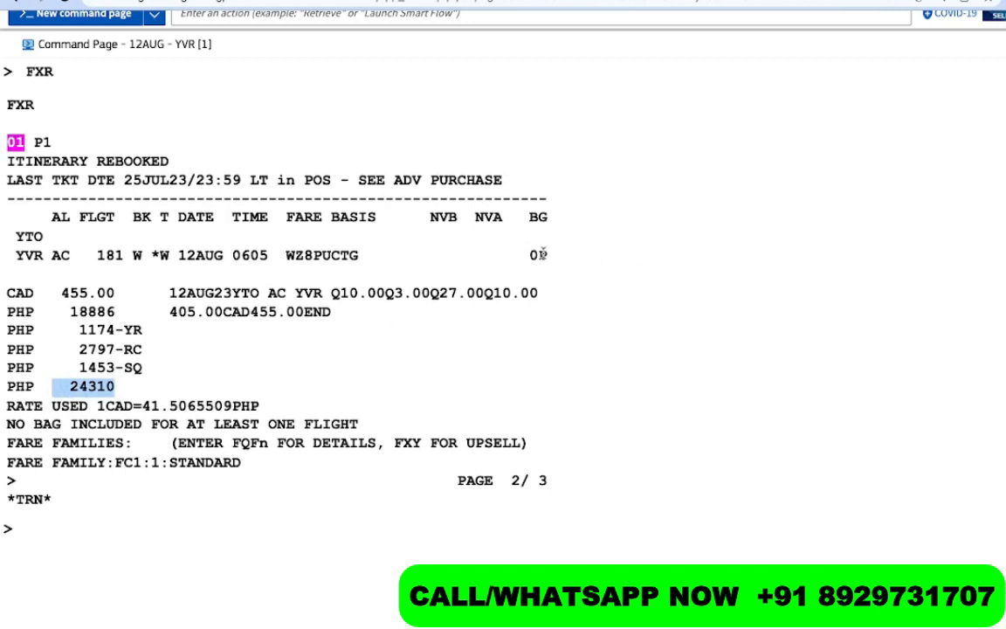
pyautogui.doubleClick(542, 255)
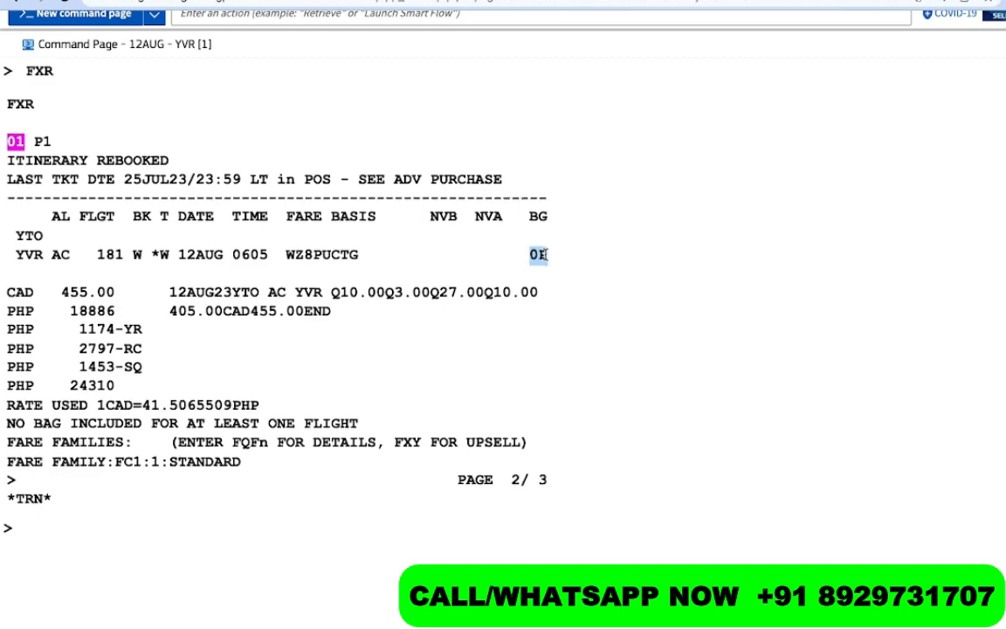
# - Redisplay the booking with RT and price it for a baggage-inclusive fare with FXR/SBF
pyautogui.scroll(-3, 263, 453)
pyautogui.click(258, 456)
pyautogui.write('RT')
pyautogui.press('Return')
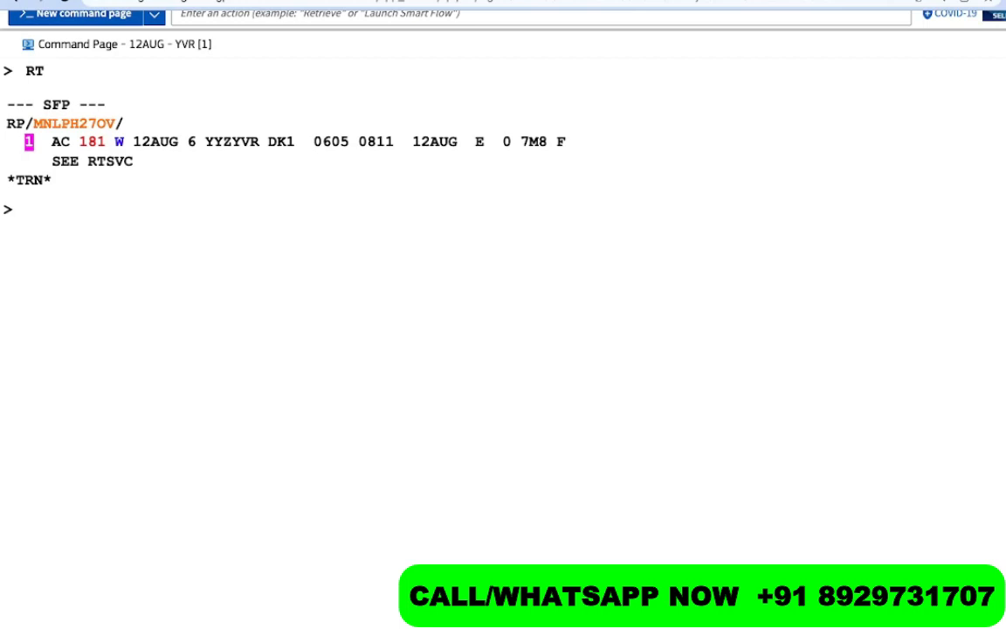
pyautogui.write('FXR/SB')
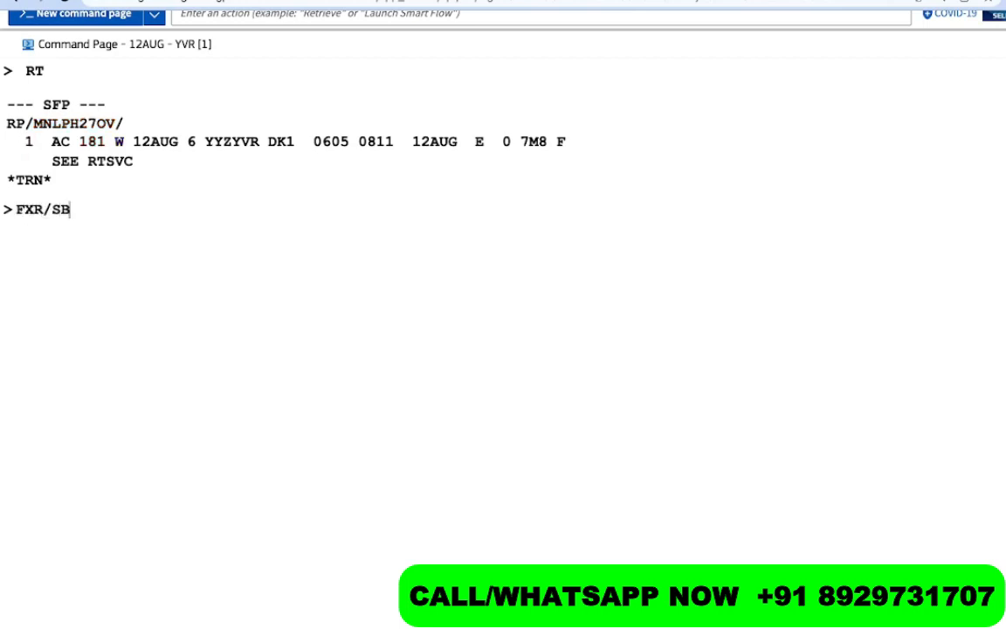
pyautogui.write('F')
pyautogui.press('Return')
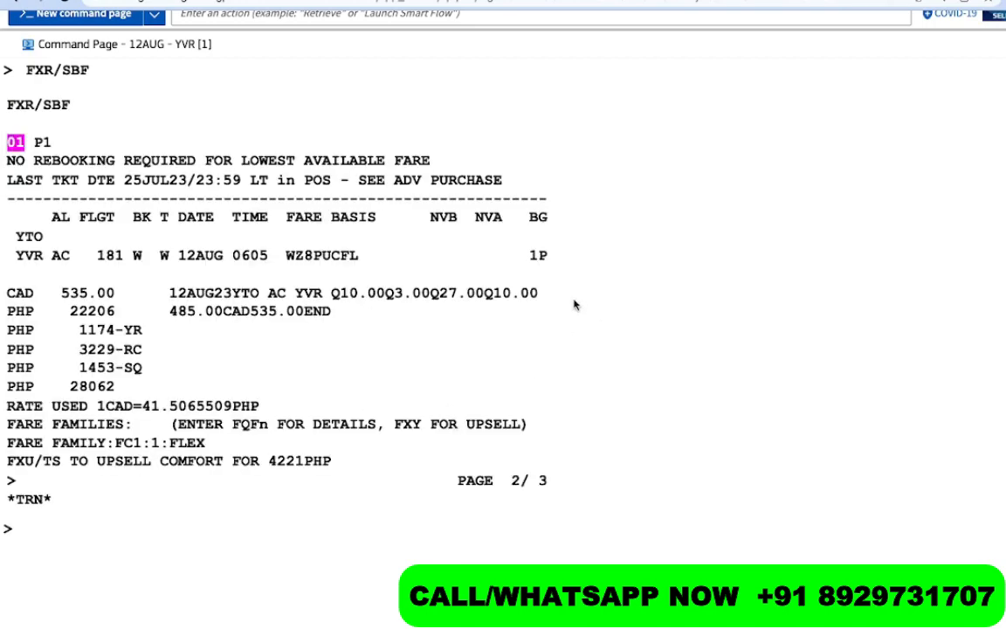
# - Check the baggage allowance of the FXR/SBF fare and compare its PHP total with the earlier FXR total
pyautogui.moveTo(523, 255); pyautogui.dragTo(548, 255)
pyautogui.scroll(3, 311, 263)
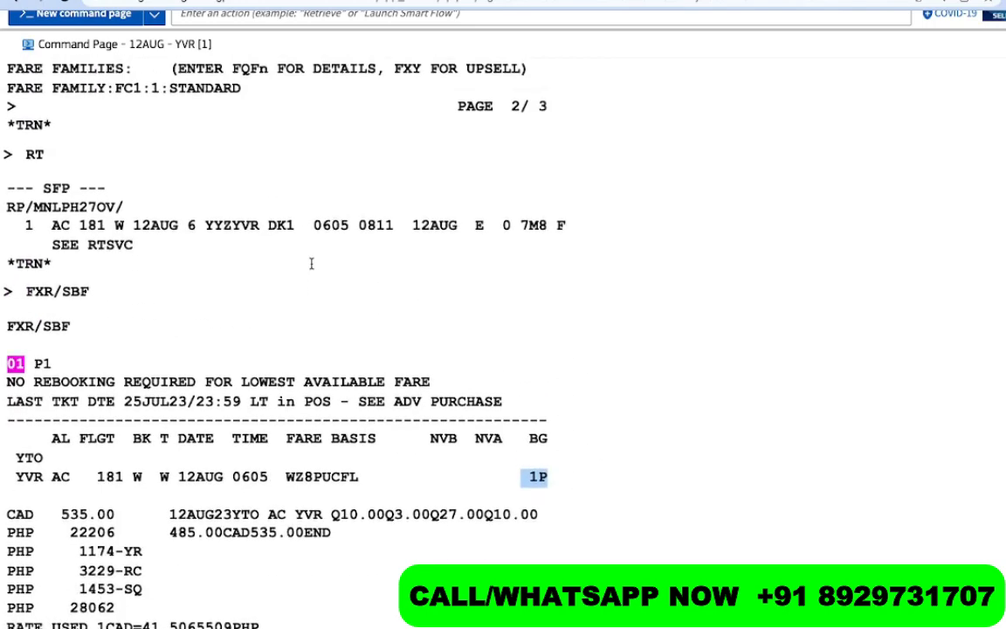
pyautogui.scroll(2, 311, 263)
pyautogui.moveTo(116, 150); pyautogui.dragTo(74, 152)
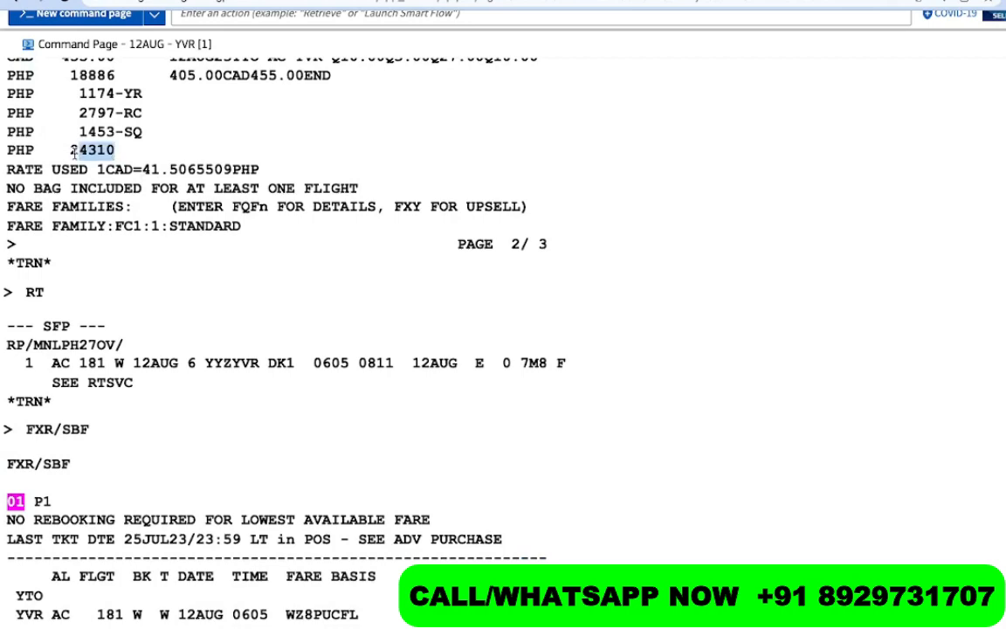
pyautogui.scroll(-5, 61, 157)
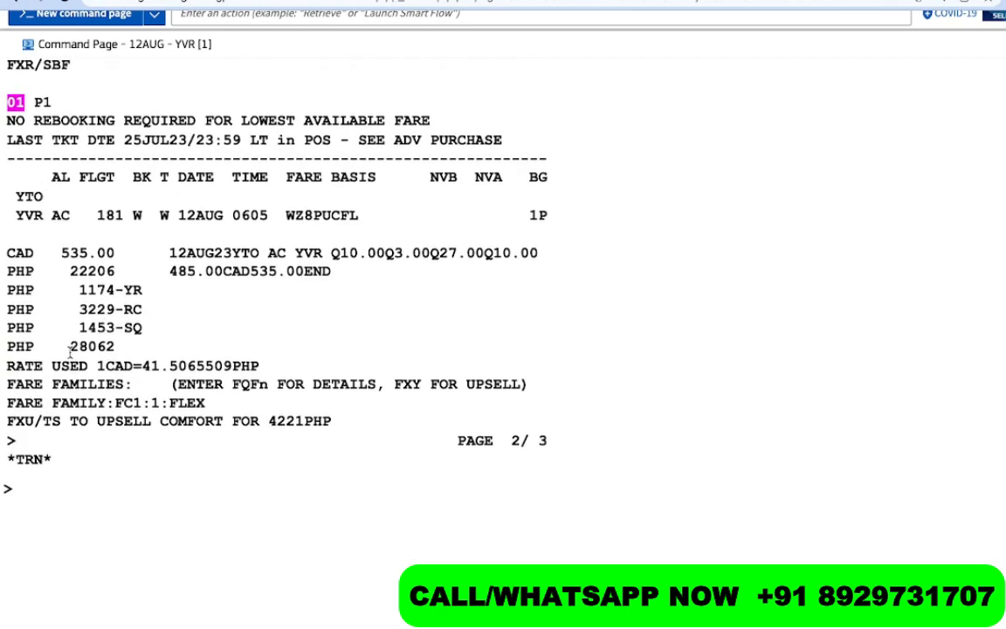
pyautogui.moveTo(70, 347); pyautogui.dragTo(115, 349)
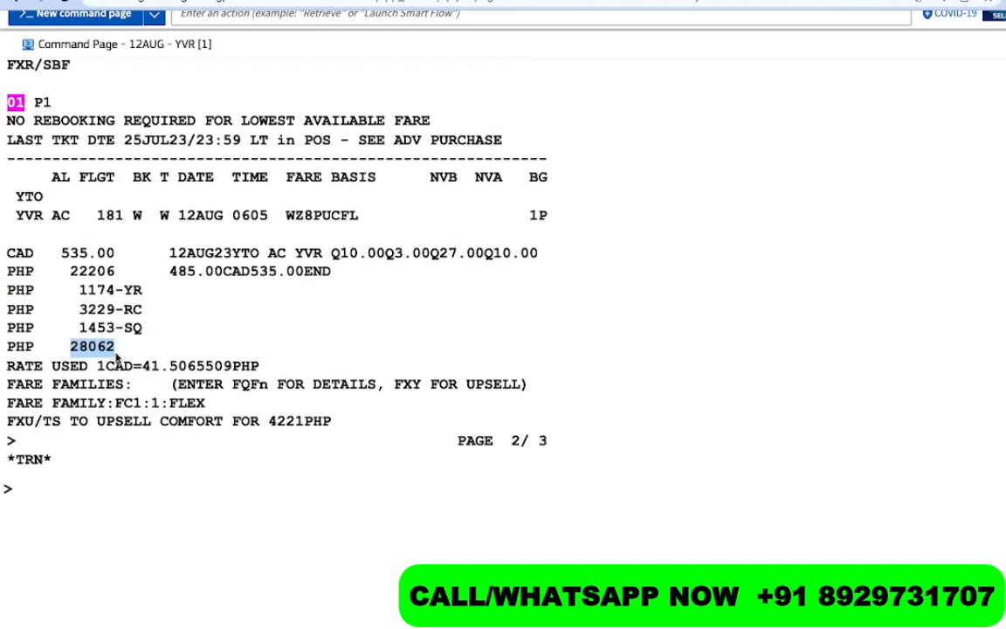
# - Compare the fare basis codes of the FXR and FXR/SBF pricings
pyautogui.moveTo(360, 215); pyautogui.dragTo(285, 215)
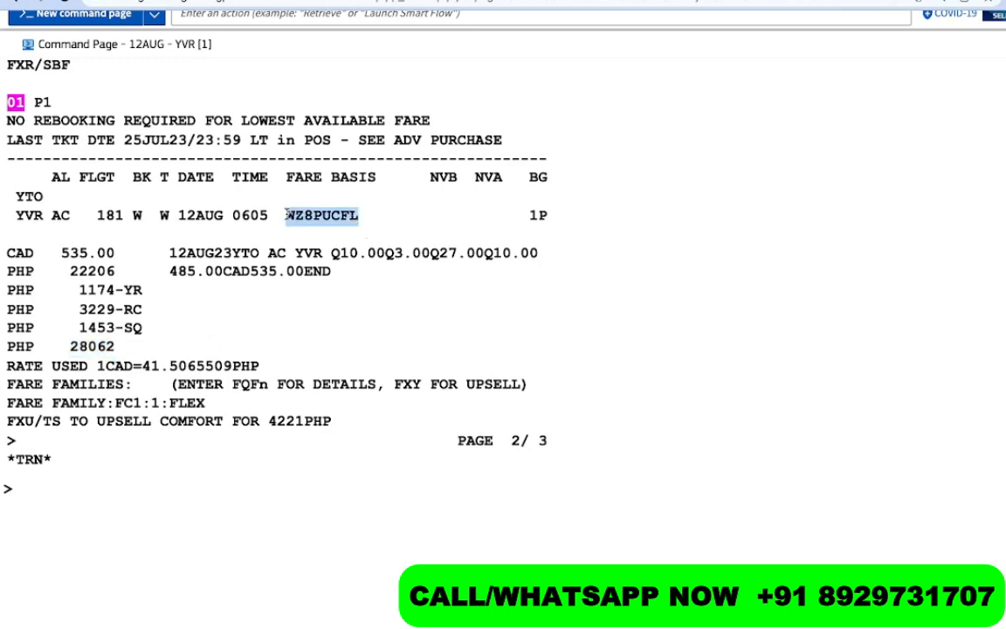
pyautogui.scroll(3, 286, 213)
pyautogui.scroll(7, 286, 214)
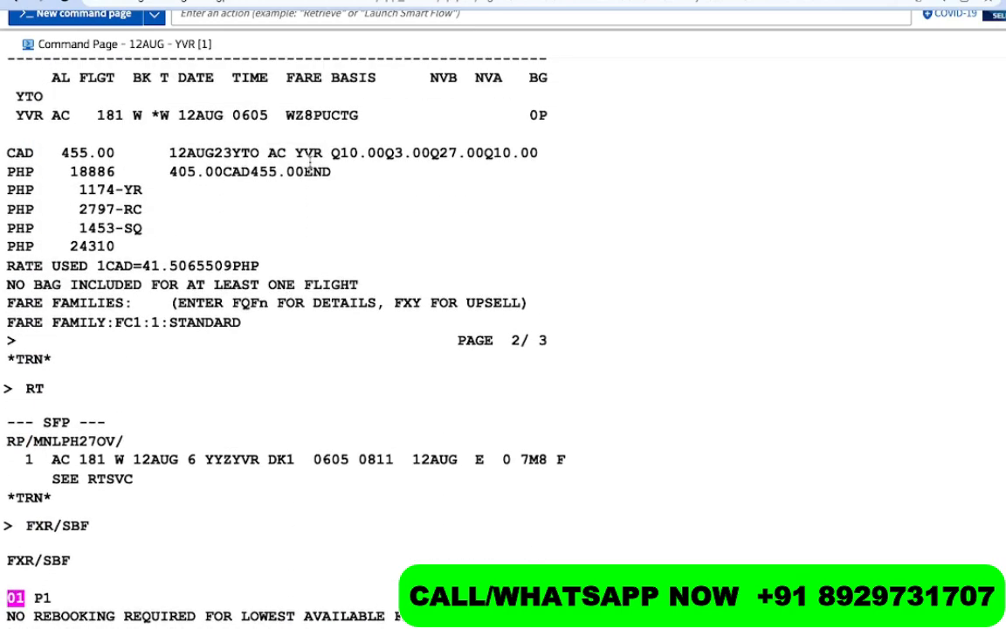
pyautogui.moveTo(359, 130); pyautogui.dragTo(266, 104)
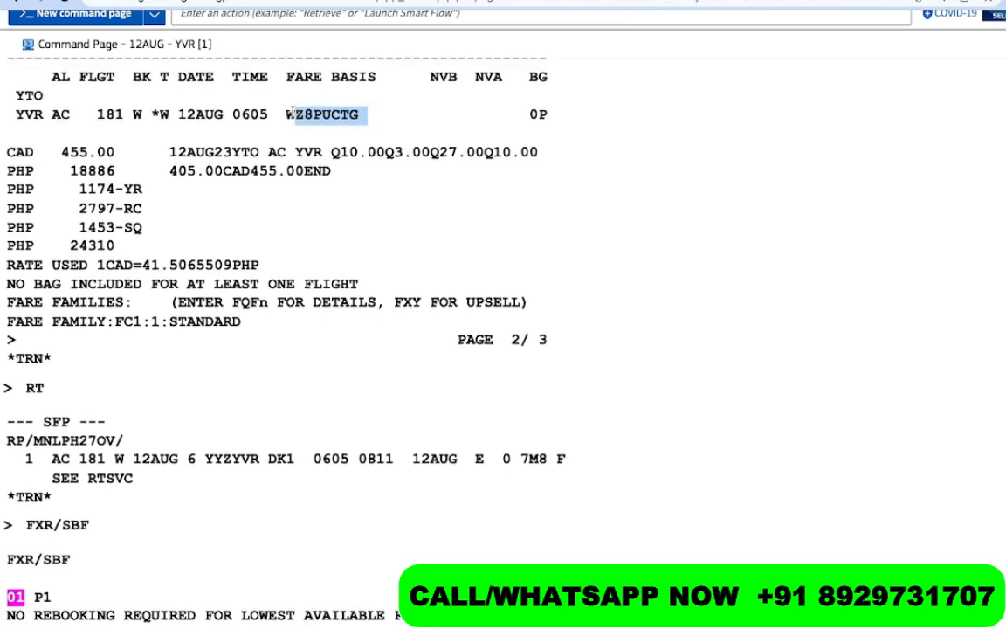
pyautogui.scroll(-4, 293, 111)
pyautogui.scroll(3, 293, 112)
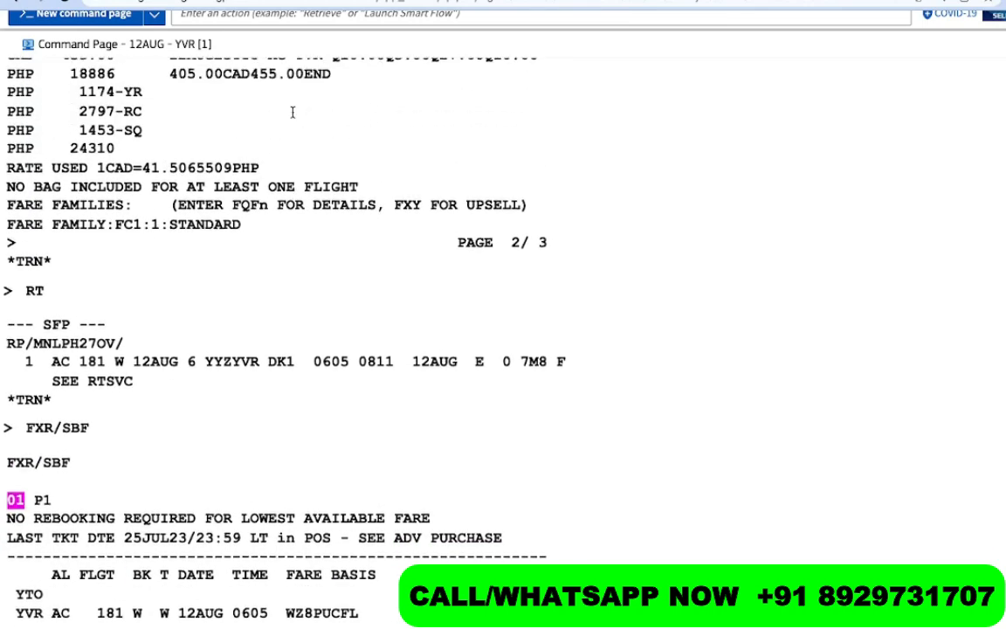
pyautogui.scroll(-2, 292, 111)
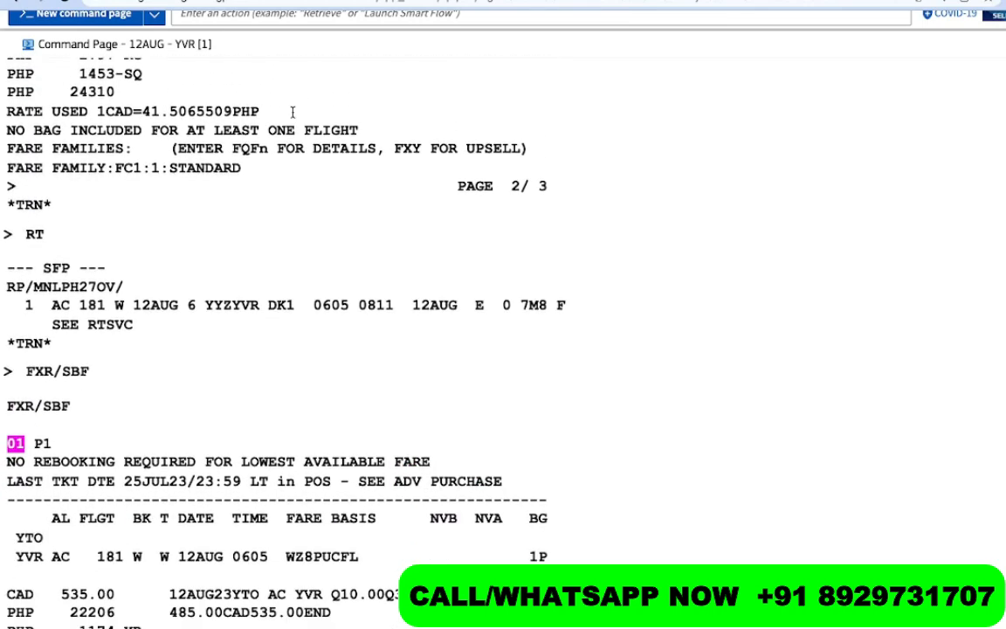
pyautogui.scroll(-1, 293, 111)
pyautogui.moveTo(367, 515); pyautogui.dragTo(285, 516)
pyautogui.scroll(-3, 284, 521)
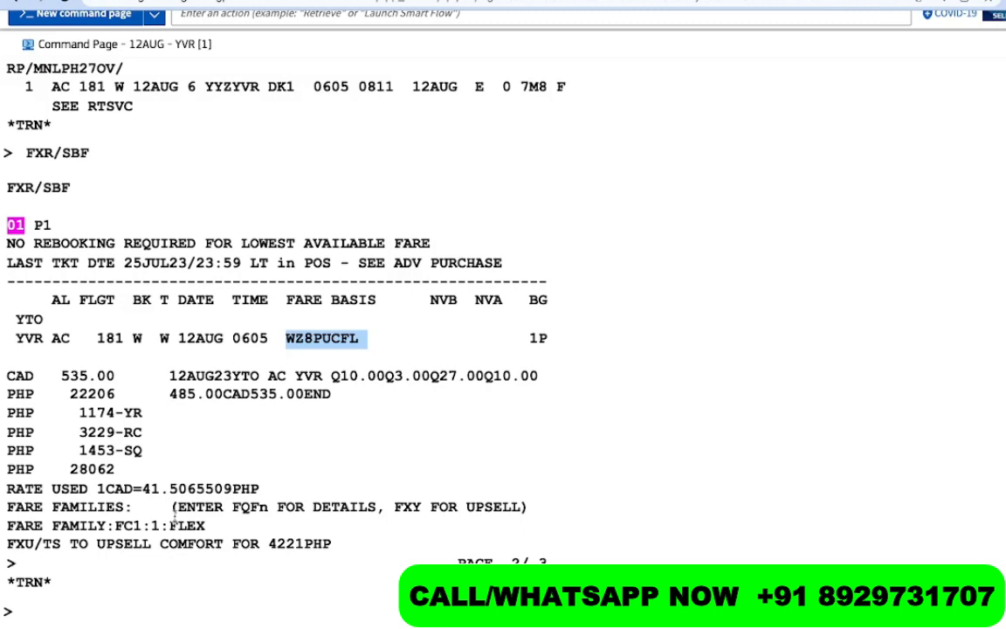
# - Review the fare family line in the FXR/SBF pricing and the entry that produced it
pyautogui.moveTo(206, 525); pyautogui.dragTo(53, 523)
pyautogui.scroll(-1, 262, 365)
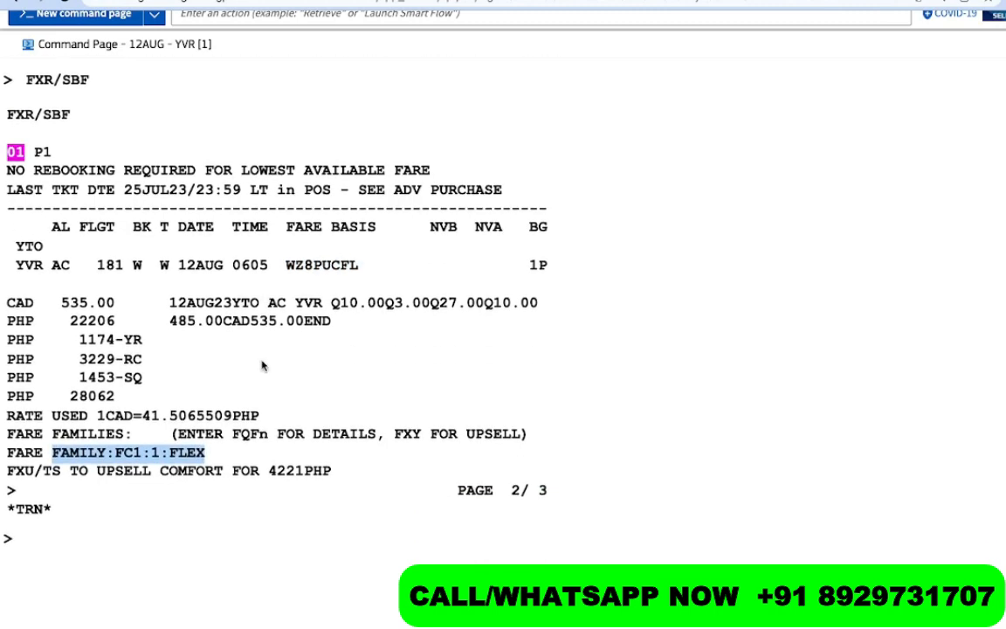
pyautogui.scroll(1, 109, 141)
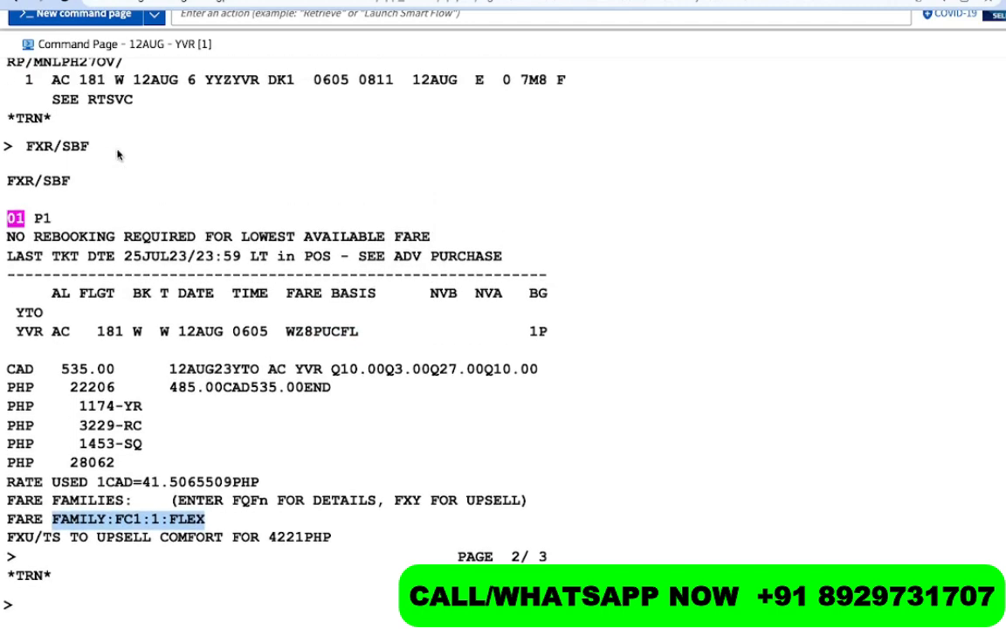
pyautogui.rightClick(29, 147)
pyautogui.click(93, 149)
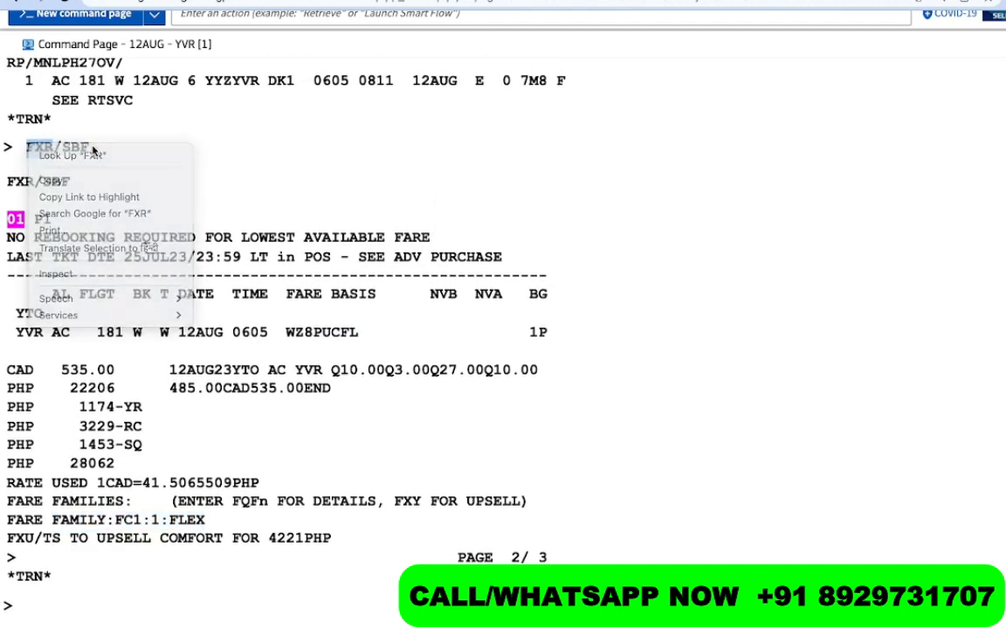
pyautogui.click(88, 156)
pyautogui.moveTo(88, 156); pyautogui.dragTo(28, 148)
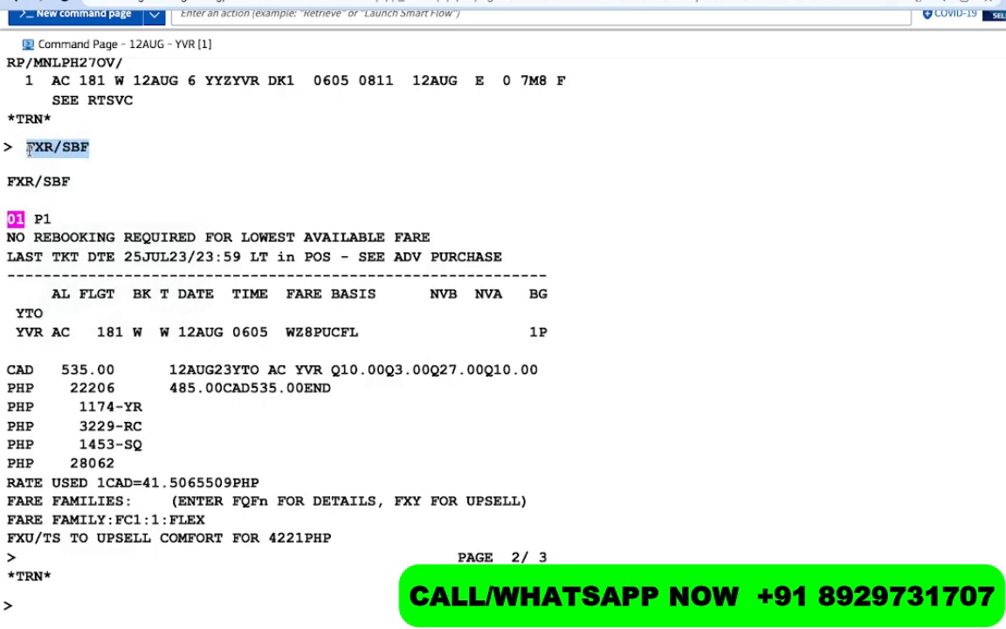
# - Add one passenger to the booking with an NM1 entry containing the passenger's surname and first name
pyautogui.scroll(-4, 27, 144)
pyautogui.write('NM1HDSJ..')
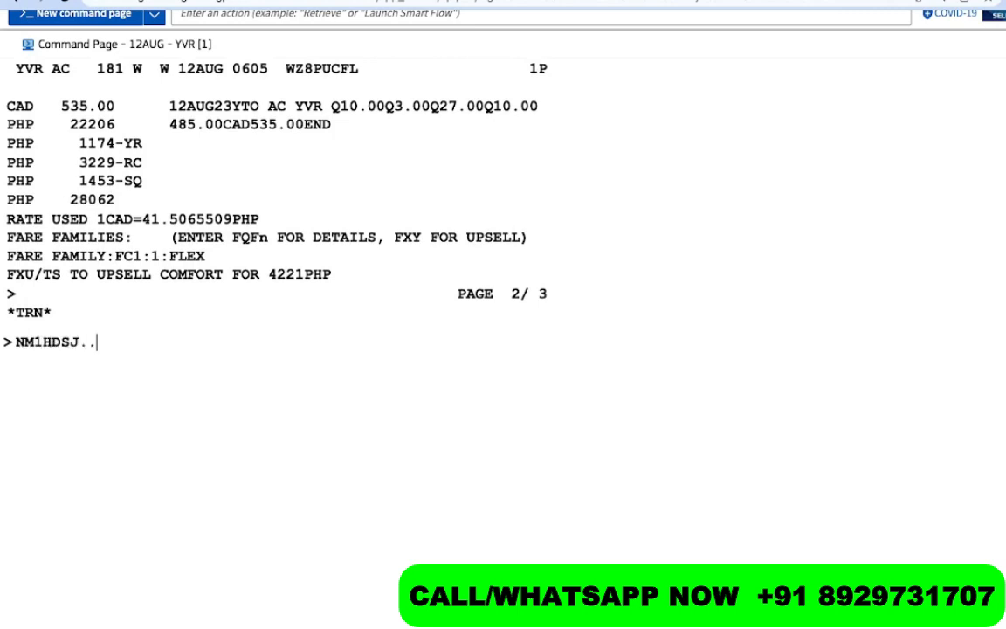
pyautogui.press('BackSpace')
pyautogui.write('/FDSHG')
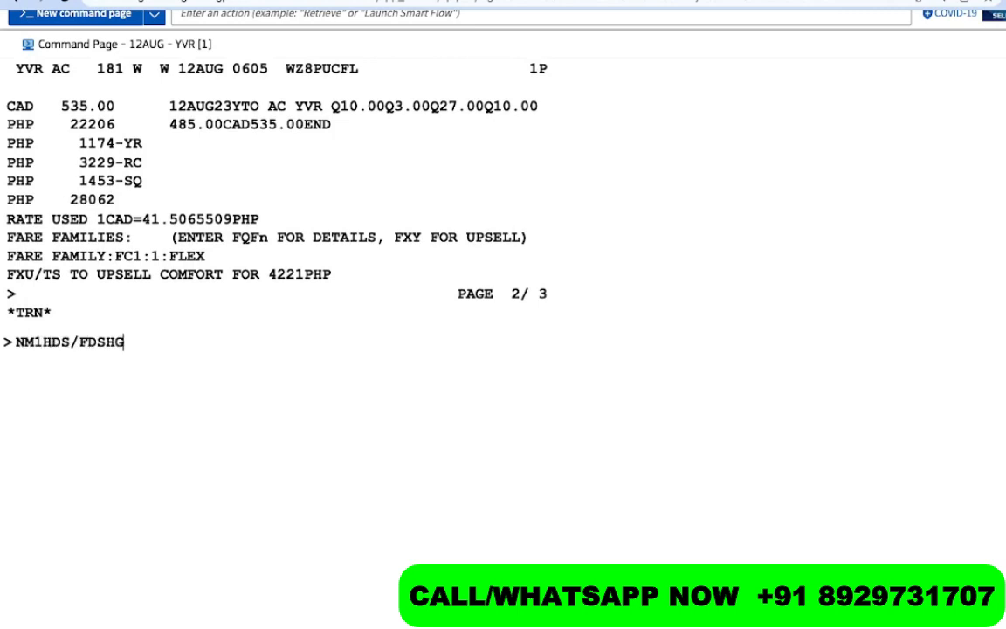
pyautogui.press('Return')
# - Price the booking as booked for baggage-inclusive fares with FXP/SBF
pyautogui.write('FXP')
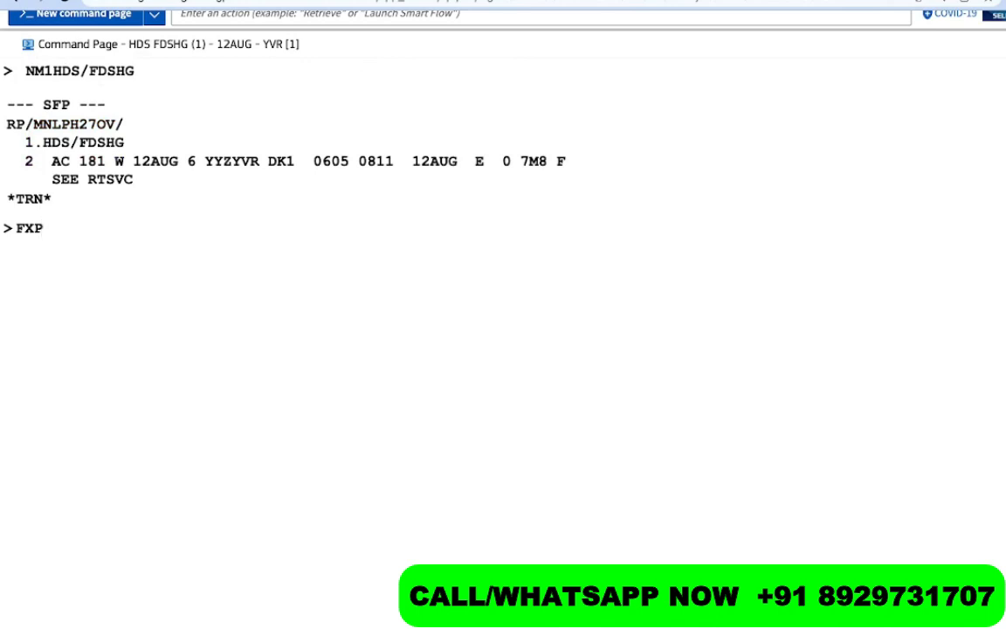
pyautogui.write('/SBF')
pyautogui.press('Return')
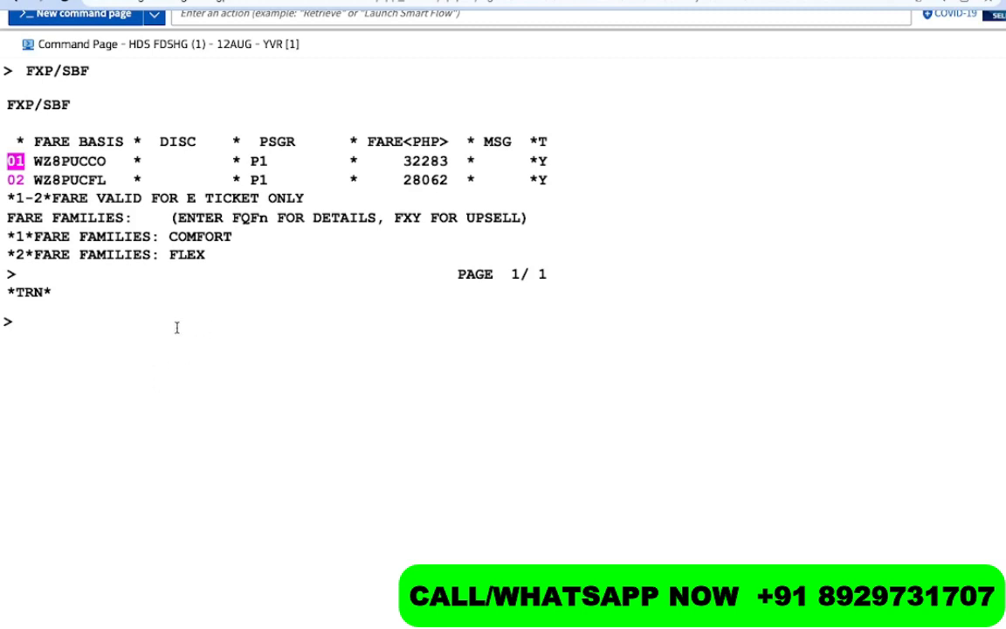
# - Match the Flex and Comfort fare families to their numbered fare basis lines in the FXP/SBF results
pyautogui.moveTo(206, 255); pyautogui.dragTo(10, 254)
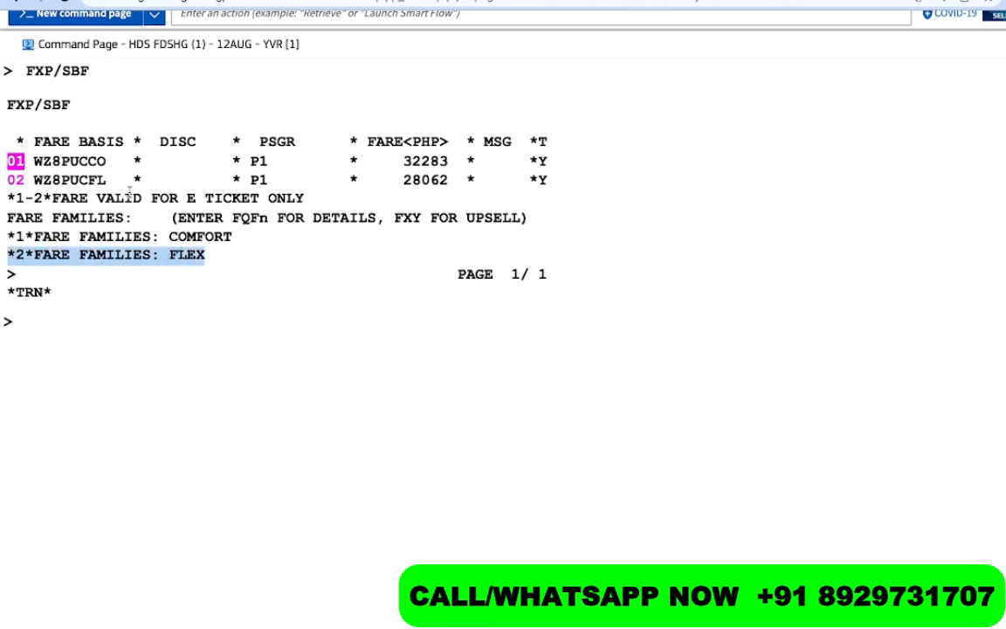
pyautogui.moveTo(121, 180); pyautogui.dragTo(13, 180)
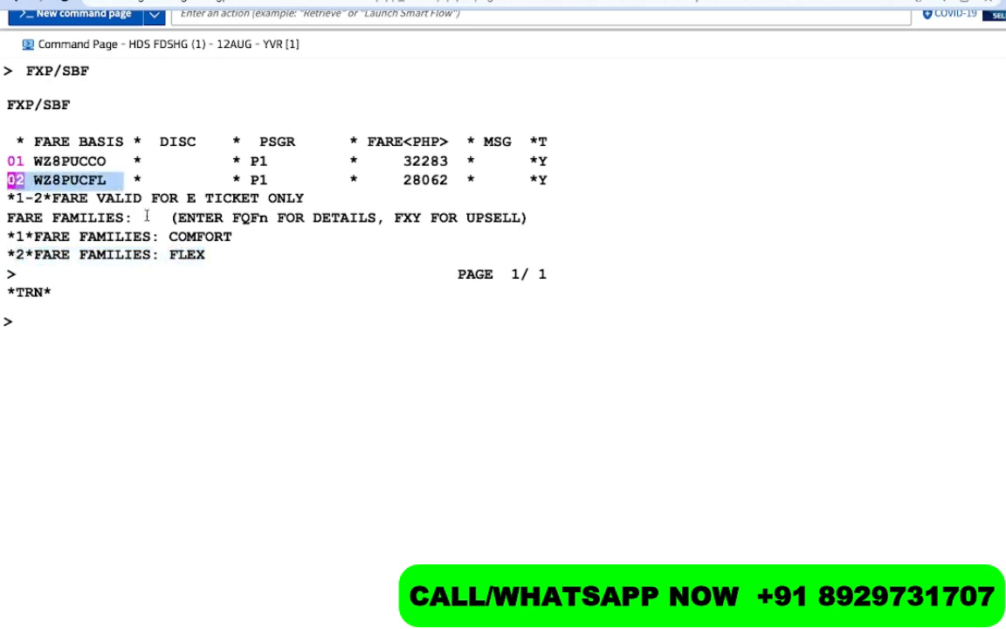
pyautogui.moveTo(234, 238)
pyautogui.mouseDown()
pyautogui.moveTo(164, 236)
pyautogui.moveTo(235, 244)
pyautogui.mouseUp()
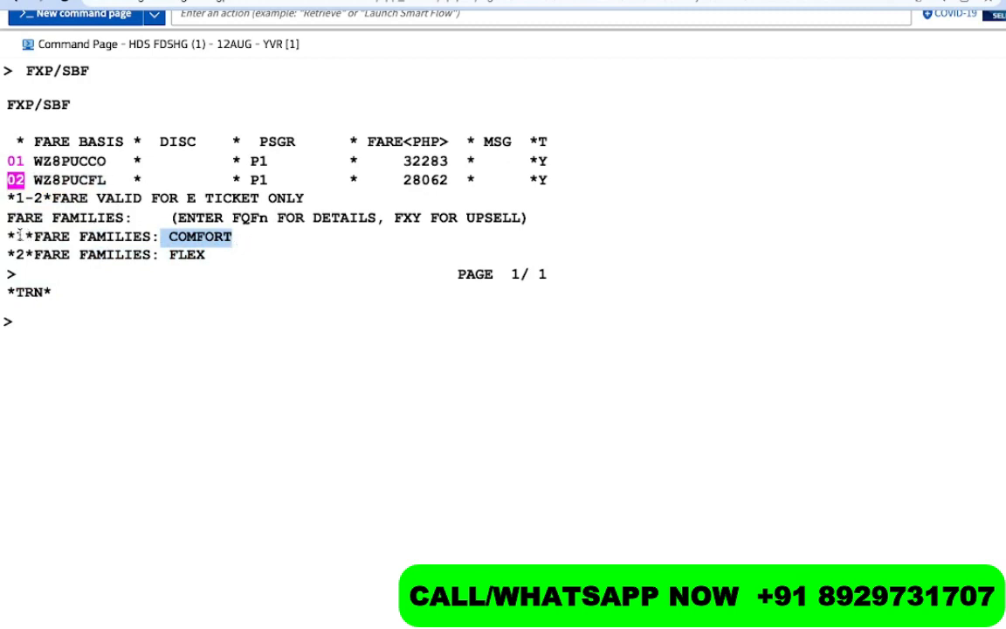
pyautogui.moveTo(18, 234); pyautogui.dragTo(42, 236)
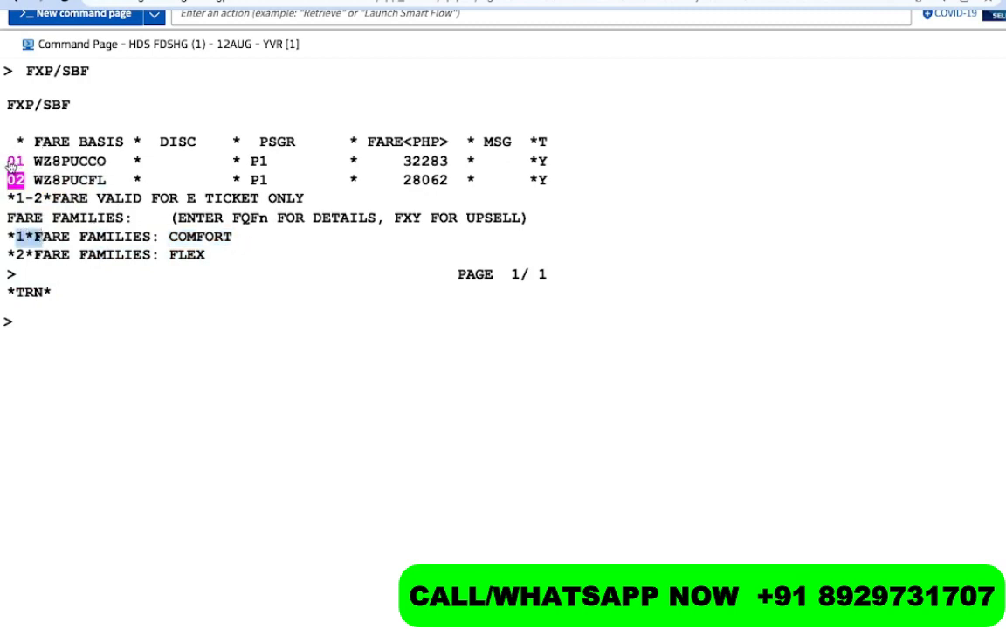
pyautogui.moveTo(11, 166); pyautogui.dragTo(385, 160)
# - Redisplay the booking with RT in the second command pane beside the fare list
pyautogui.click(161, 381)
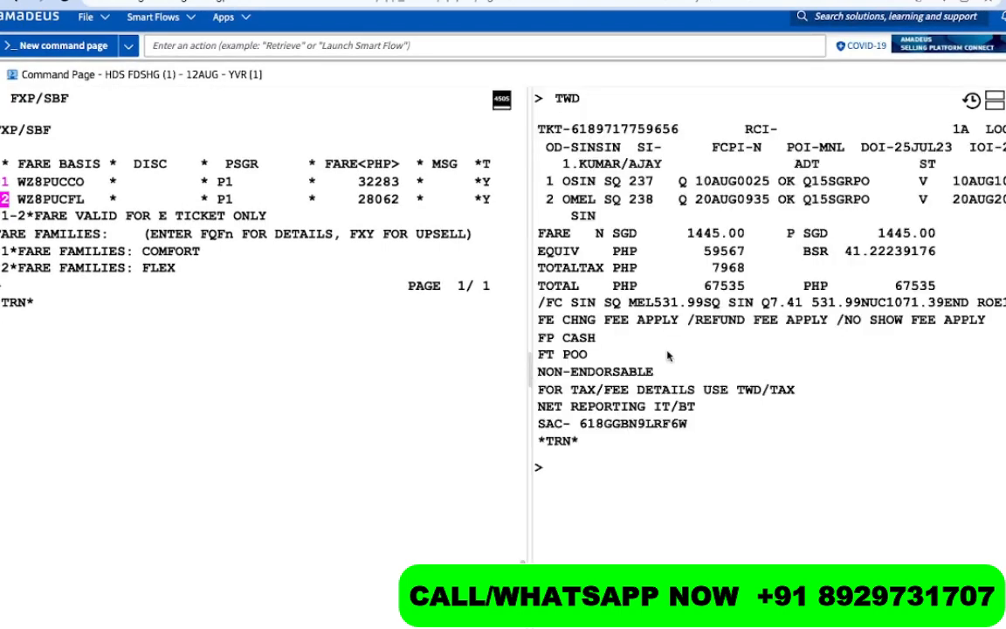
pyautogui.scroll(-8, 665, 349)
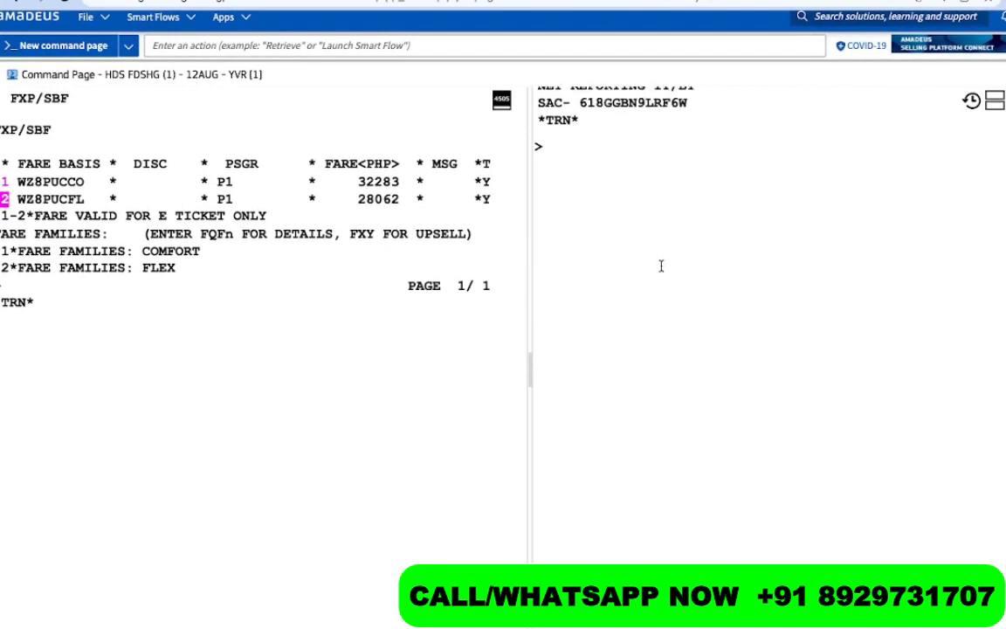
pyautogui.write('RT')
pyautogui.press('Return')
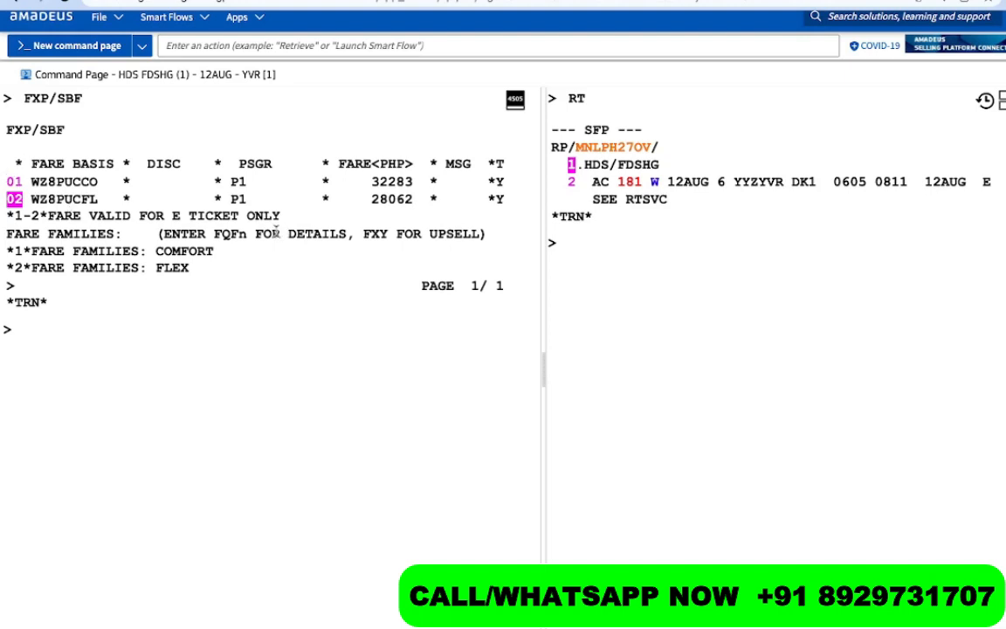
# - Display the detailed fare breakdown of fare line 01 with FQQ01
pyautogui.moveTo(247, 236); pyautogui.dragTo(209, 235)
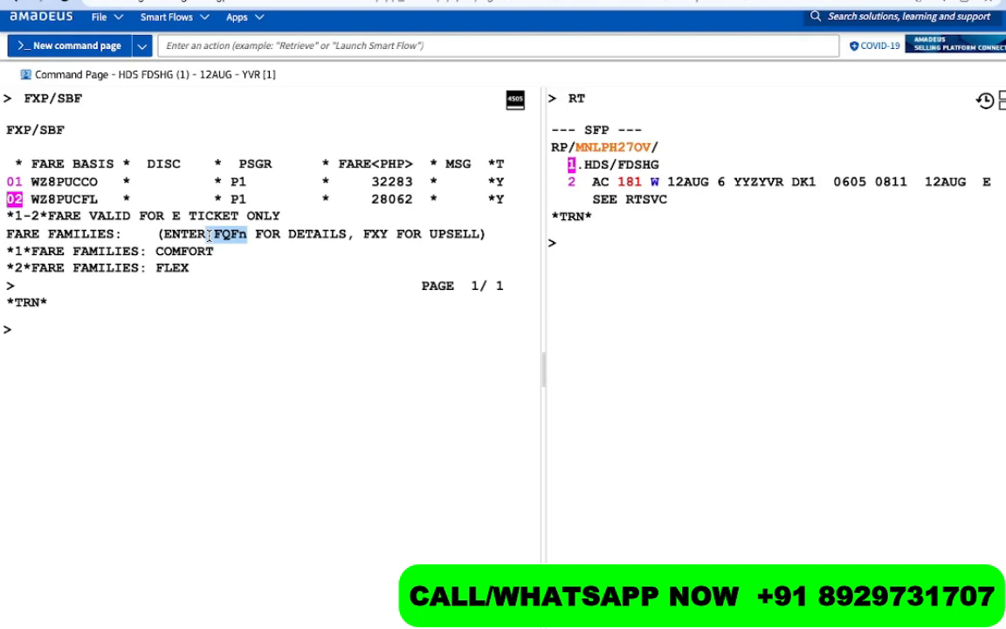
pyautogui.click(72, 394)
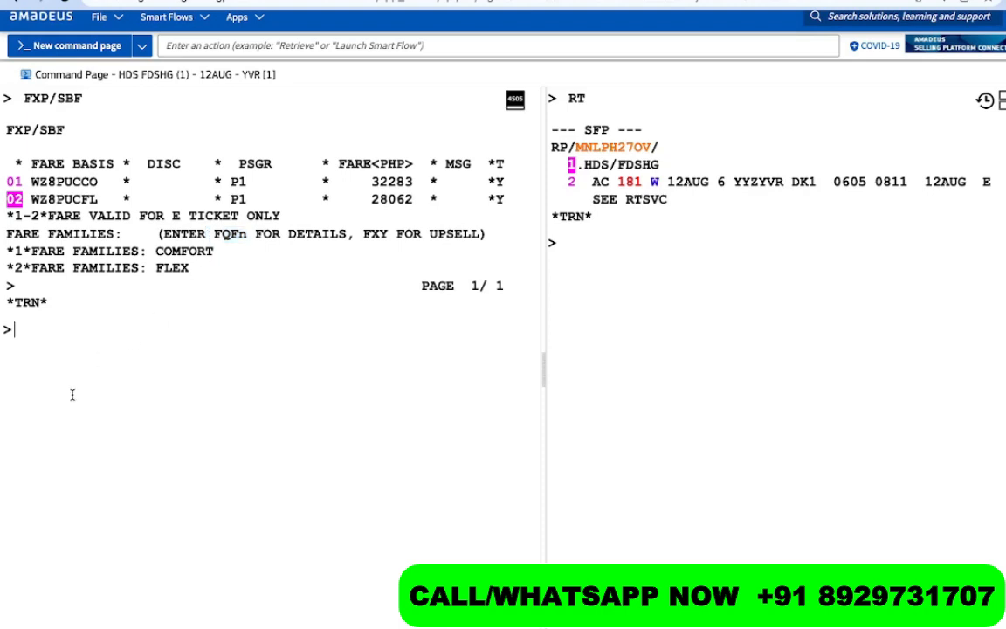
pyautogui.write('FQF')
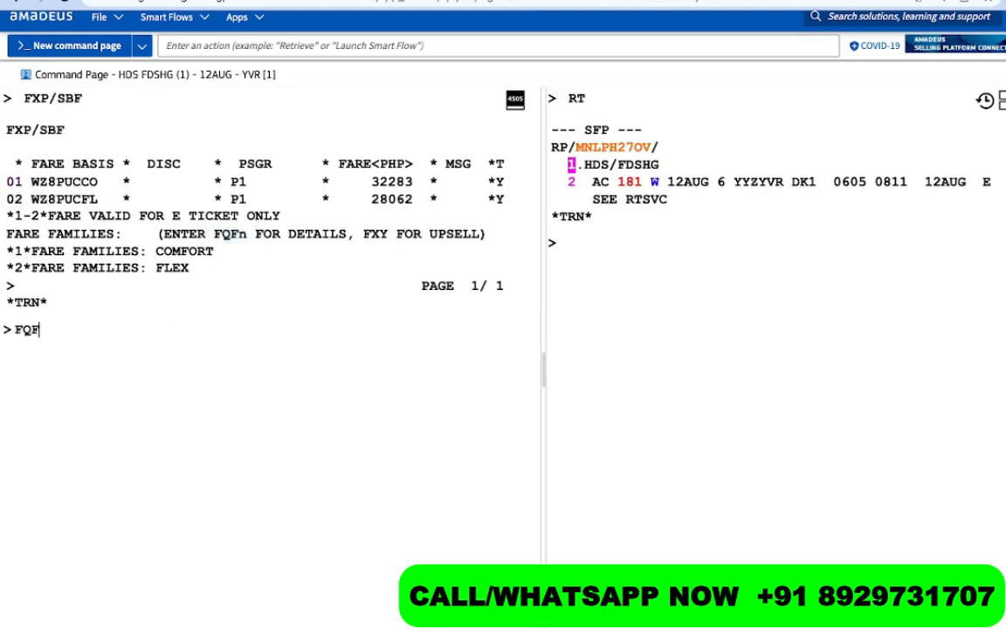
pyautogui.write('1')
pyautogui.moveTo(422, 182); pyautogui.dragTo(12, 182)
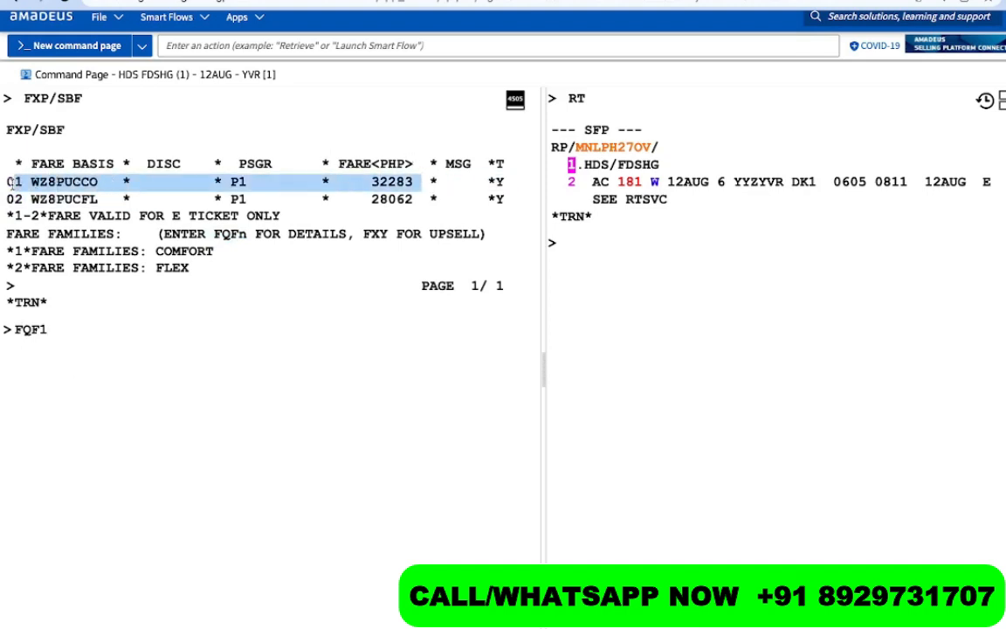
pyautogui.click(97, 356)
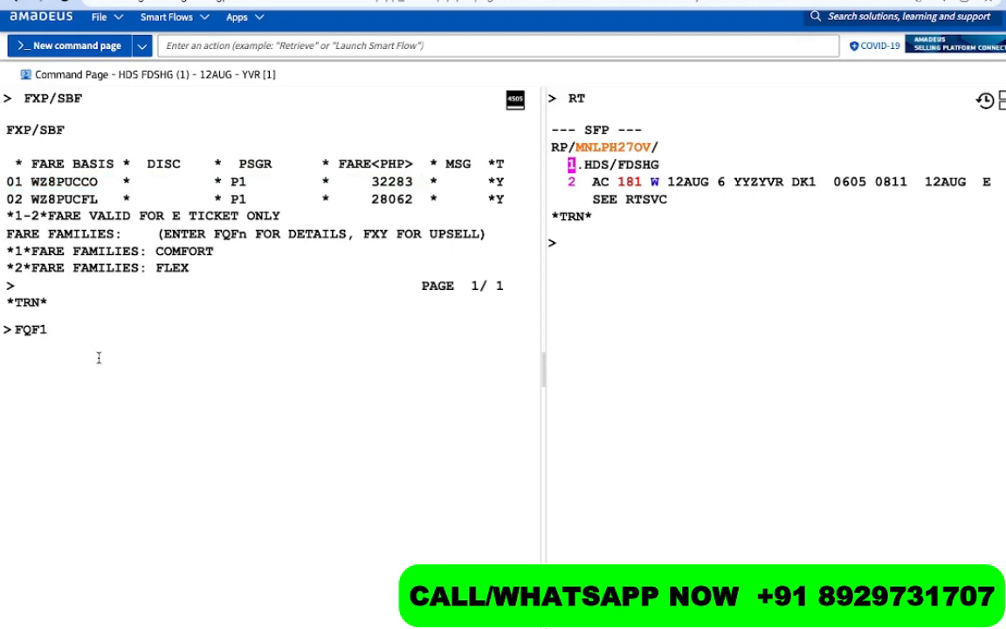
pyautogui.press('BackSpace')
pyautogui.press('BackSpace')
pyautogui.write('Q9')
pyautogui.press('BackSpace')
pyautogui.write('01')
pyautogui.press('Return')
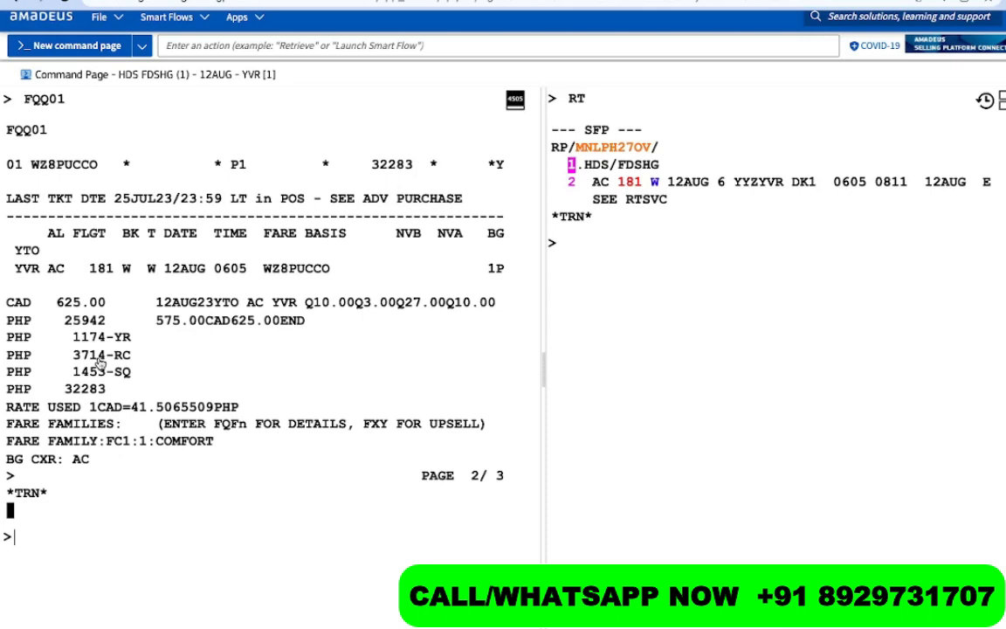
# - Price the booking for the lowest baggage-inclusive fare with FXR/SBF, and bring back the as-booked fare list with FXP/SBF
pyautogui.write('FXR/S')
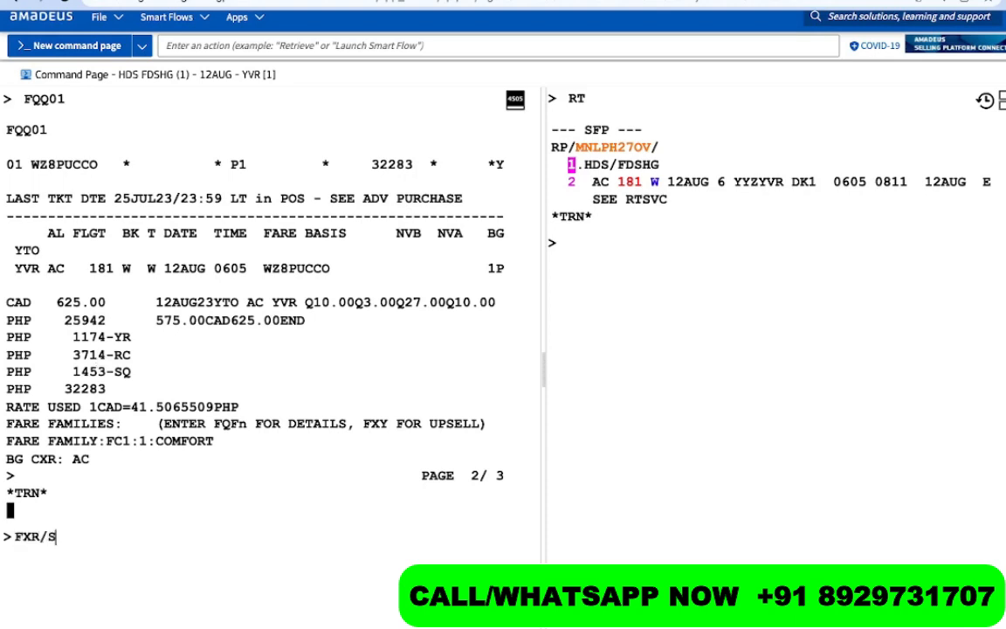
pyautogui.write('BF')
pyautogui.press('Return')
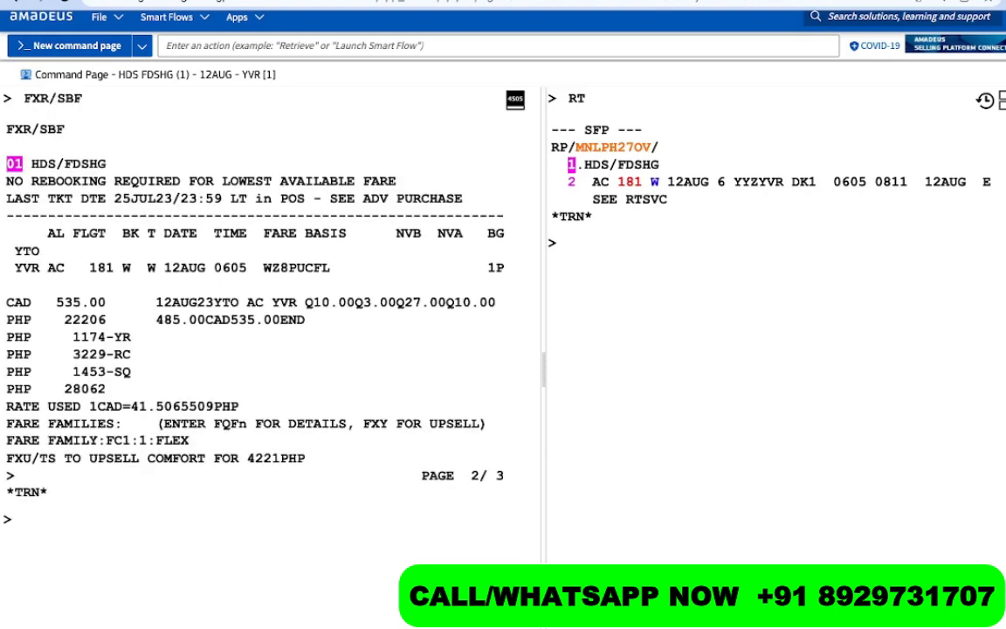
pyautogui.write('FXP/S')
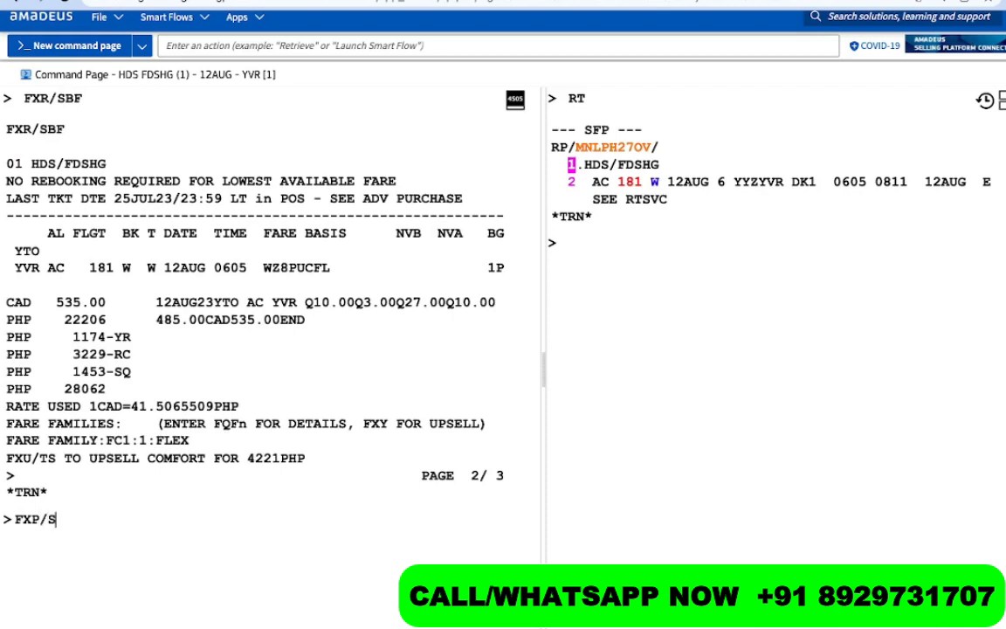
pyautogui.write('BF')
pyautogui.press('Return')
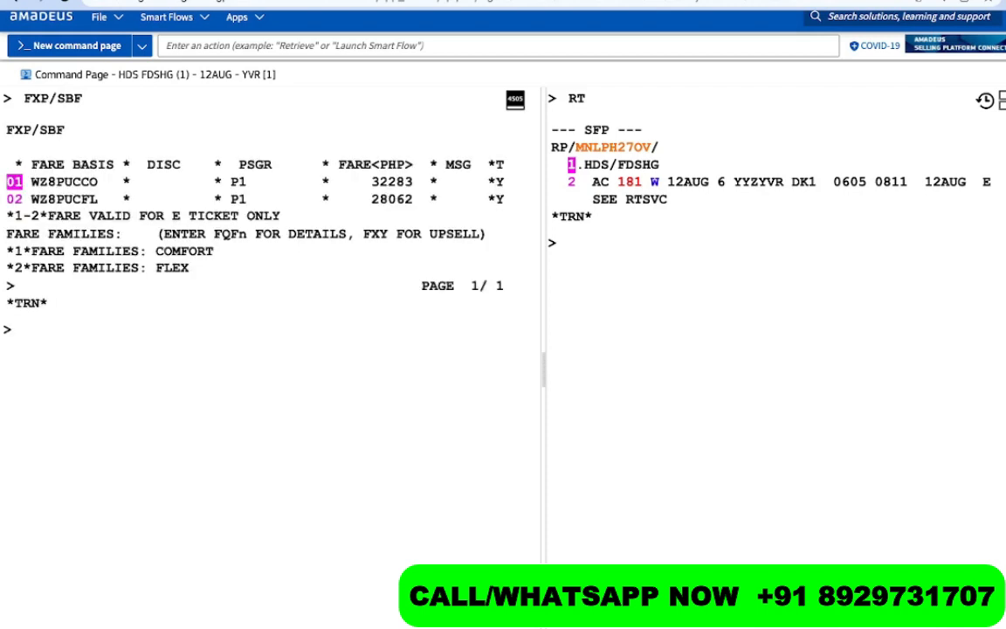
# - Try to display the fare family details of the first listed fare with FQF01
pyautogui.write('FQF1')
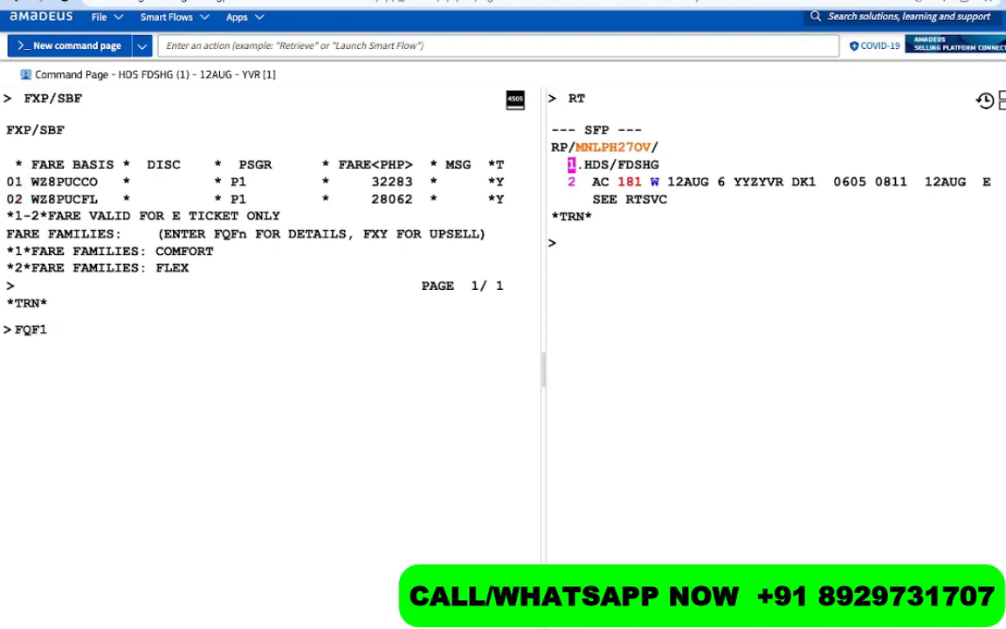
pyautogui.press('BackSpace')
pyautogui.write('01')
pyautogui.press('Return')
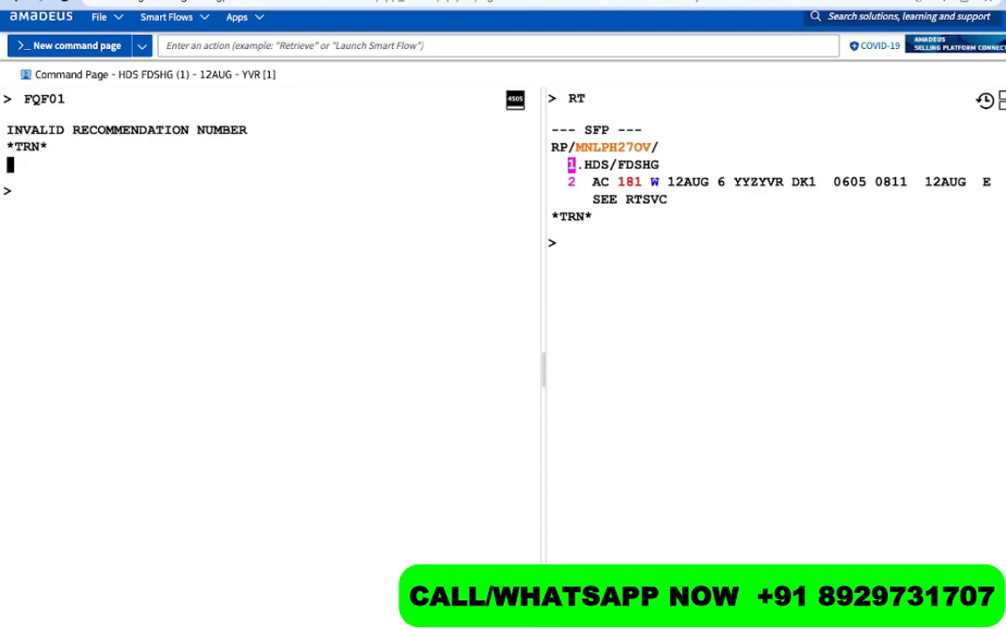
# - Display the Comfort fare family details with FQF1 and, in the second command pane, the Flex details with FQF2
pyautogui.write('FQF')
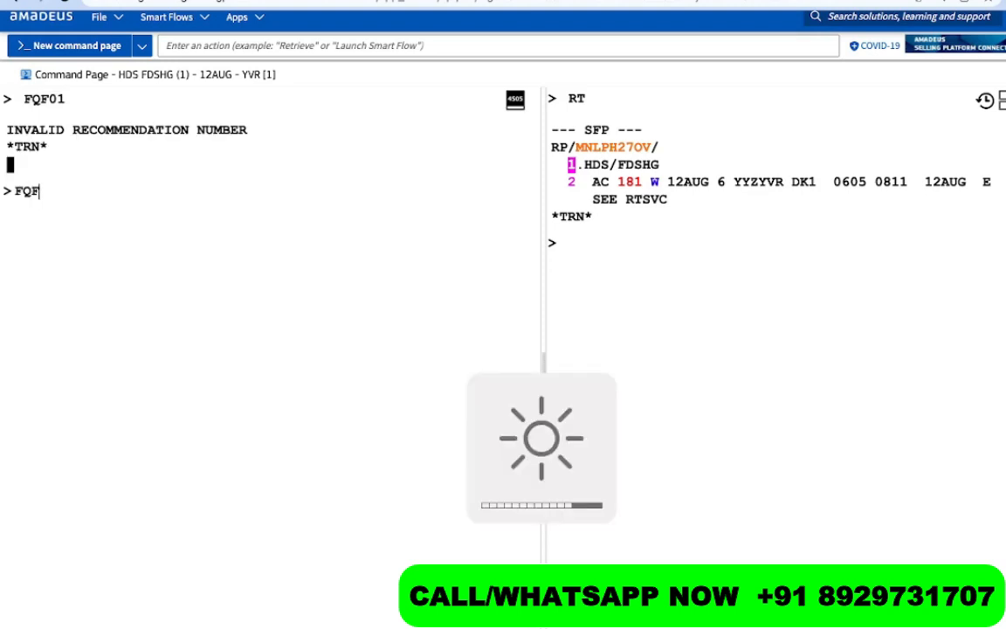
pyautogui.write('1')
pyautogui.press('Return')
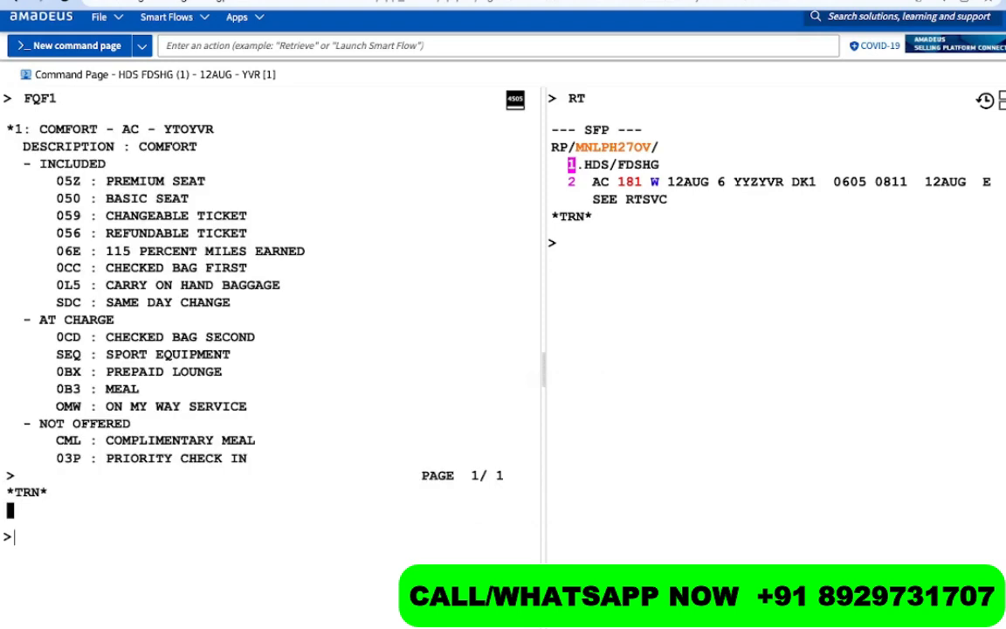
pyautogui.click(700, 312)
pyautogui.write('FQF2')
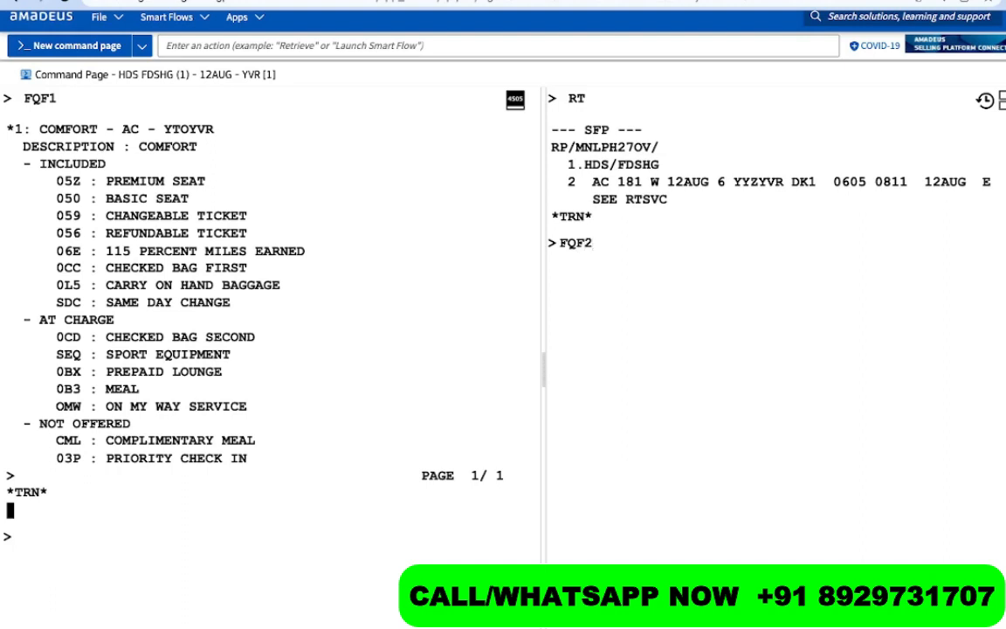
pyautogui.press('Return')
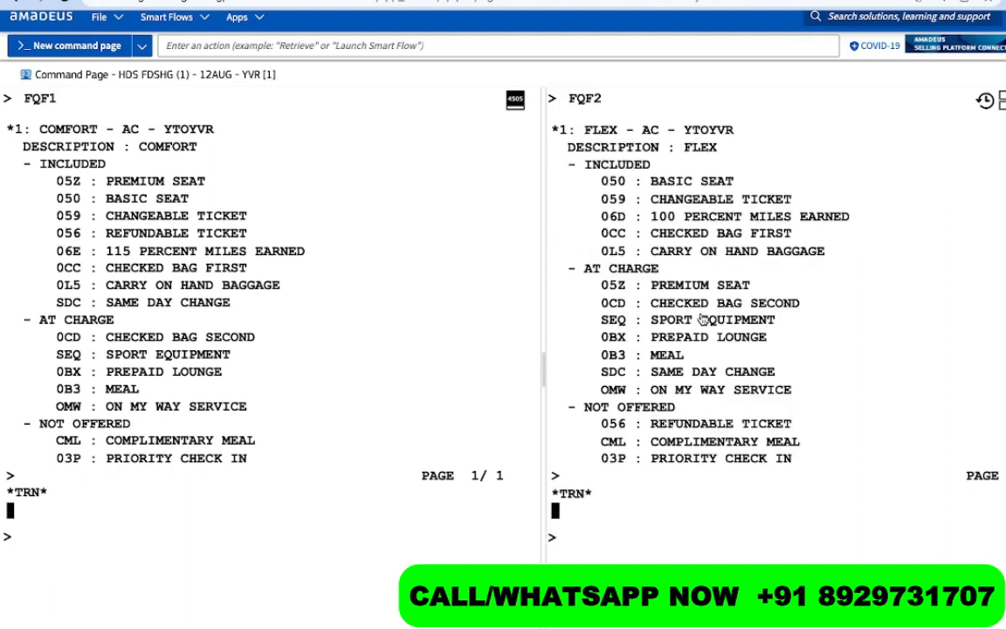
# - Examine the services included in the Comfort fare family, from premium seat through same day change
pyautogui.scroll(1, 175, 349)
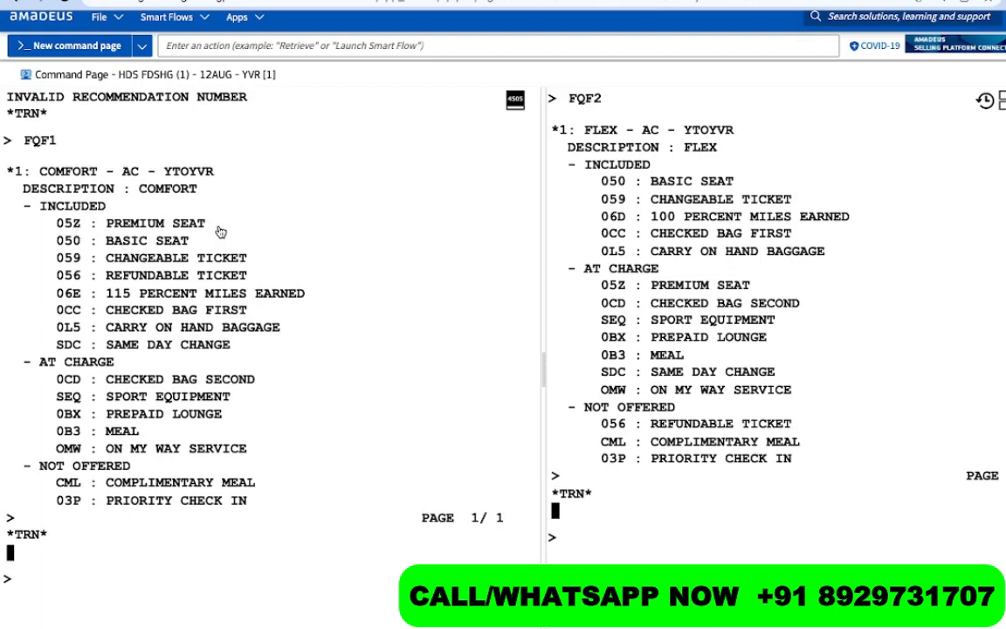
pyautogui.moveTo(218, 223); pyautogui.dragTo(54, 221)
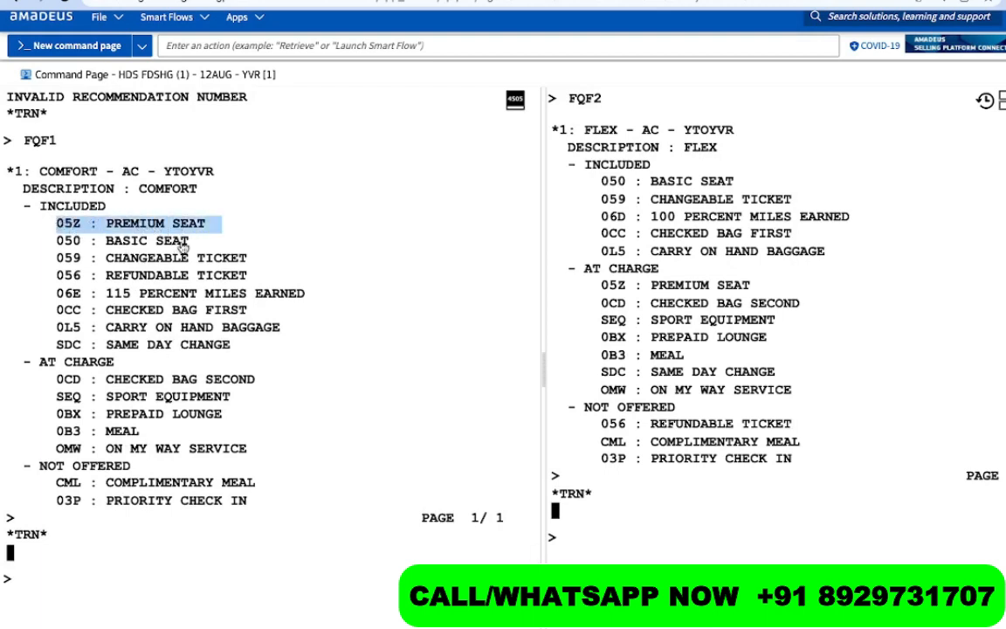
pyautogui.moveTo(197, 242); pyautogui.dragTo(30, 234)
pyautogui.scroll(1, 122, 244)
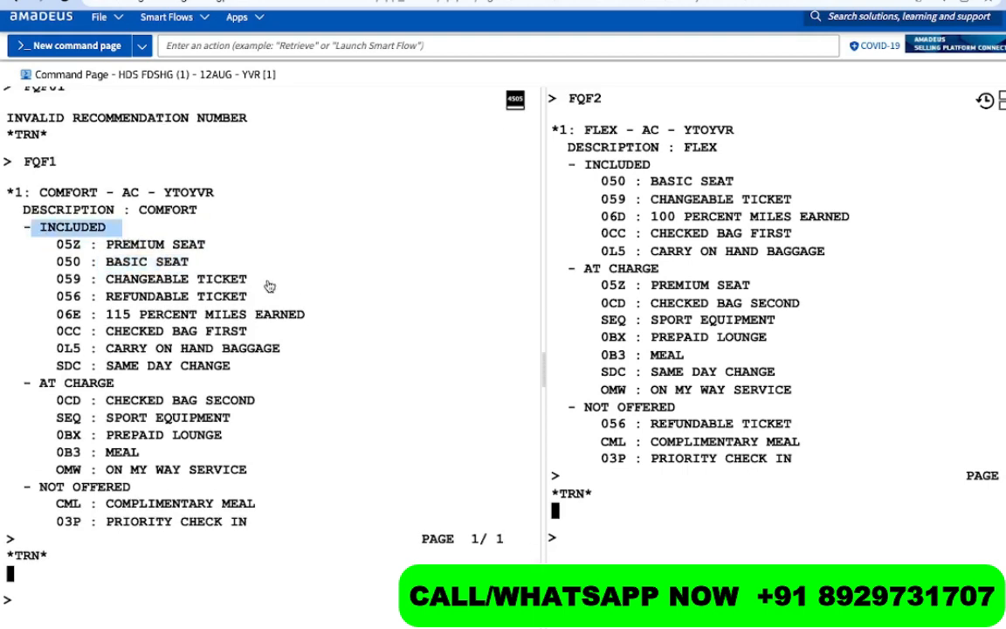
pyautogui.moveTo(261, 281); pyautogui.dragTo(110, 285)
pyautogui.moveTo(257, 298); pyautogui.dragTo(82, 298)
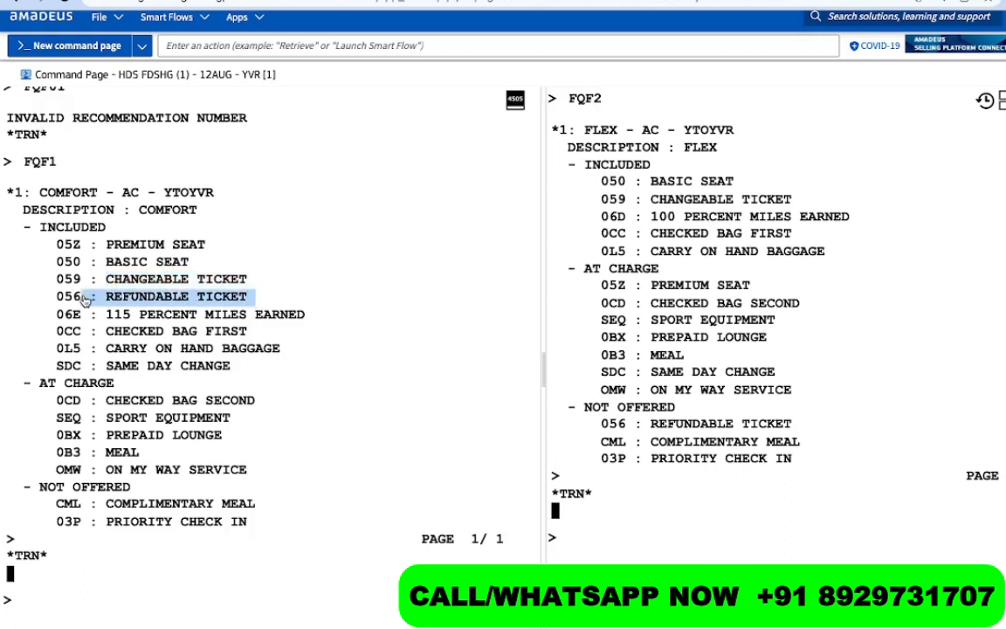
pyautogui.click(321, 325)
pyautogui.moveTo(322, 325); pyautogui.dragTo(87, 315)
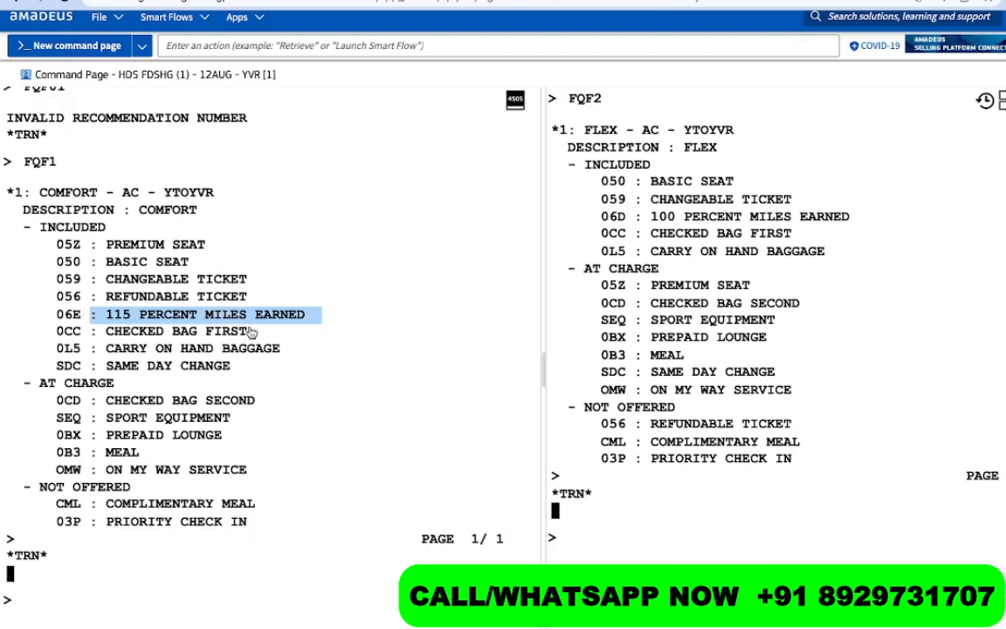
pyautogui.moveTo(266, 332); pyautogui.dragTo(109, 335)
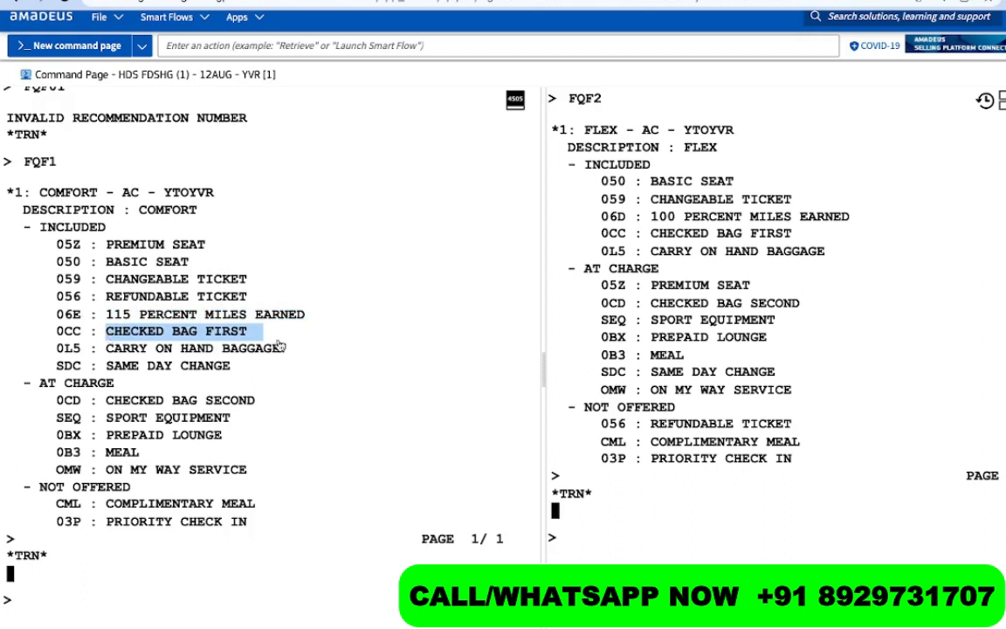
pyautogui.moveTo(284, 349); pyautogui.dragTo(97, 354)
pyautogui.moveTo(253, 372); pyautogui.dragTo(101, 370)
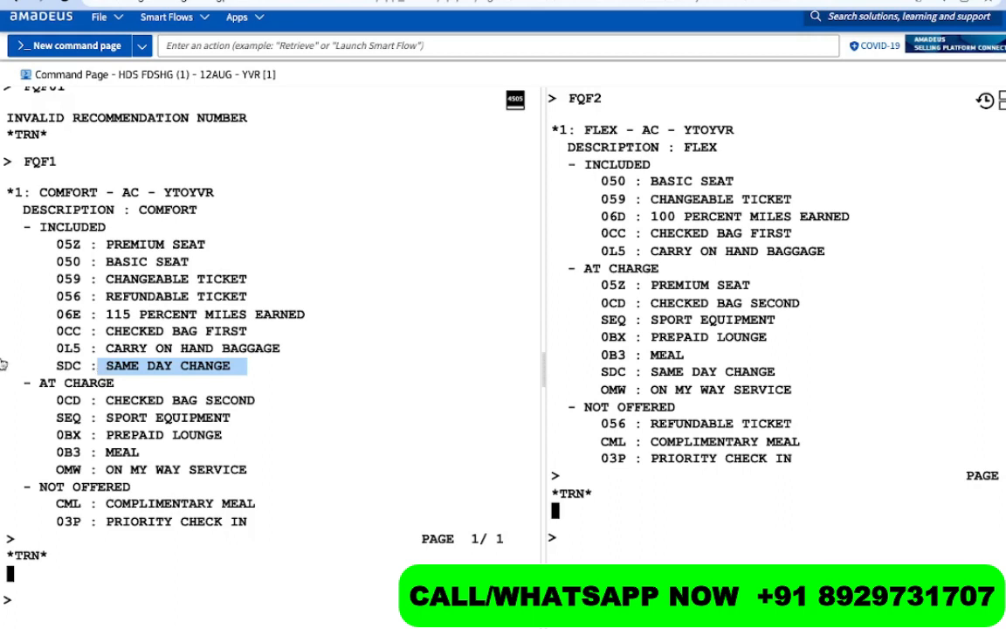
# - Review the at-charge and not-offered services of the Comfort fare family
pyautogui.scroll(-2, 197, 379)
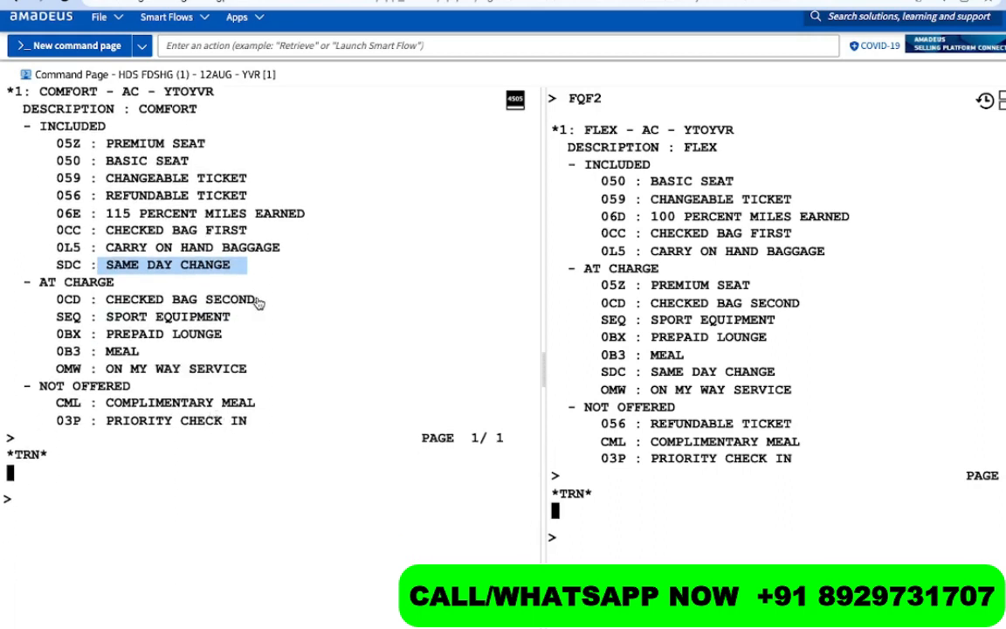
pyautogui.moveTo(259, 299); pyautogui.dragTo(103, 298)
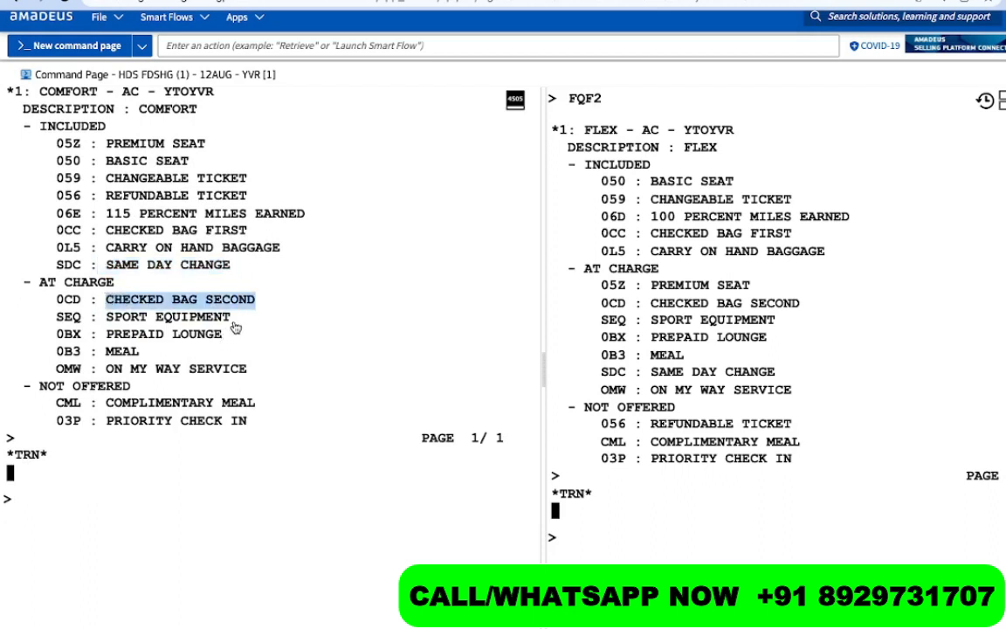
pyautogui.moveTo(232, 317); pyautogui.dragTo(106, 317)
pyautogui.moveTo(155, 351); pyautogui.dragTo(84, 358)
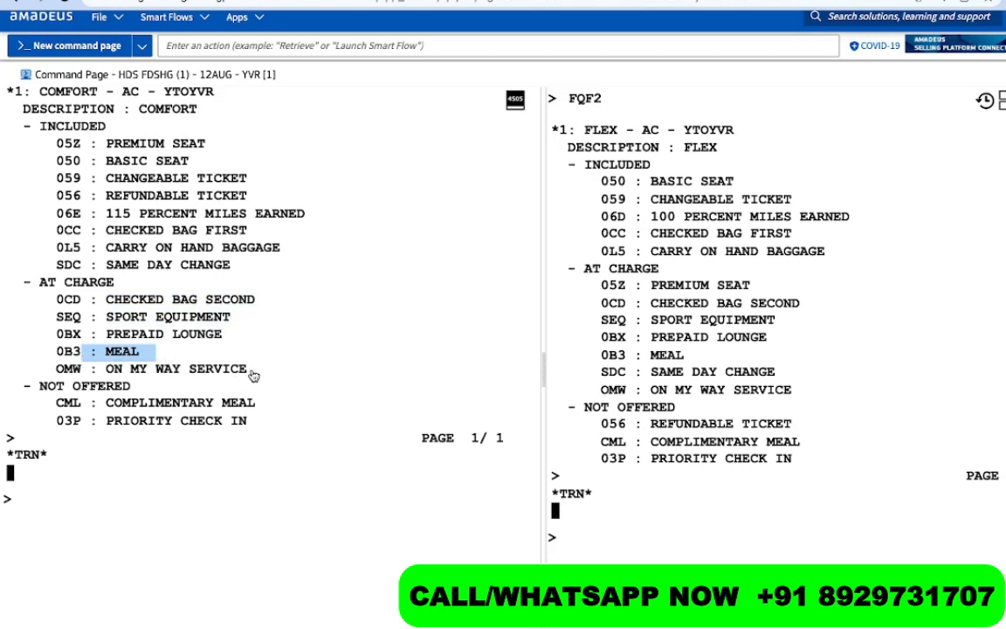
pyautogui.moveTo(249, 370); pyautogui.dragTo(108, 371)
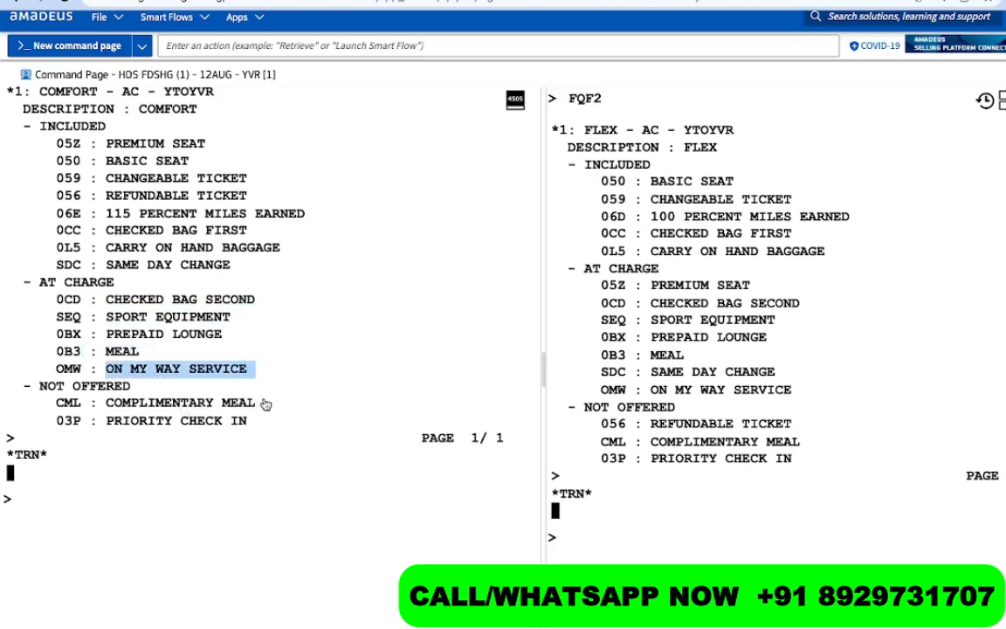
pyautogui.moveTo(262, 404); pyautogui.dragTo(105, 410)
pyautogui.moveTo(264, 419); pyautogui.dragTo(107, 421)
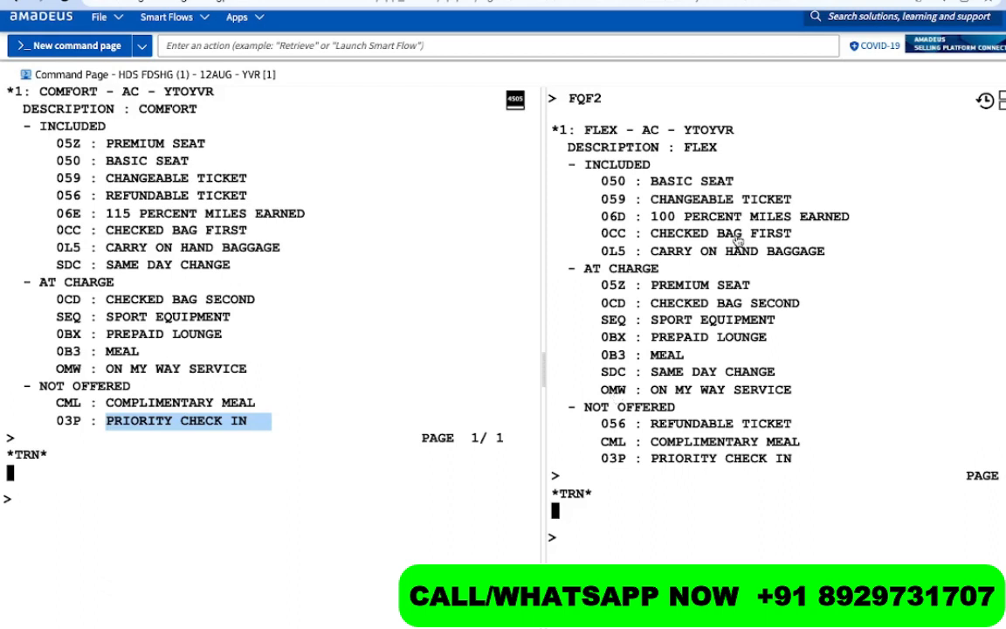
# - Compare the services included in the Flex fare family with those included in Comfort
pyautogui.click(731, 156)
pyautogui.moveTo(731, 156); pyautogui.dragTo(694, 157)
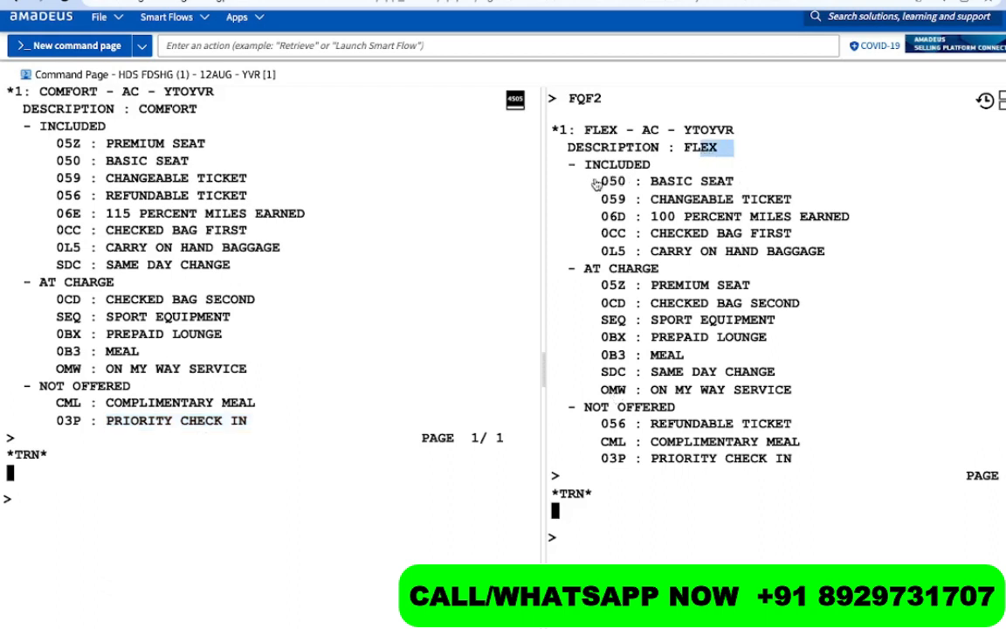
pyautogui.moveTo(595, 181); pyautogui.dragTo(725, 252)
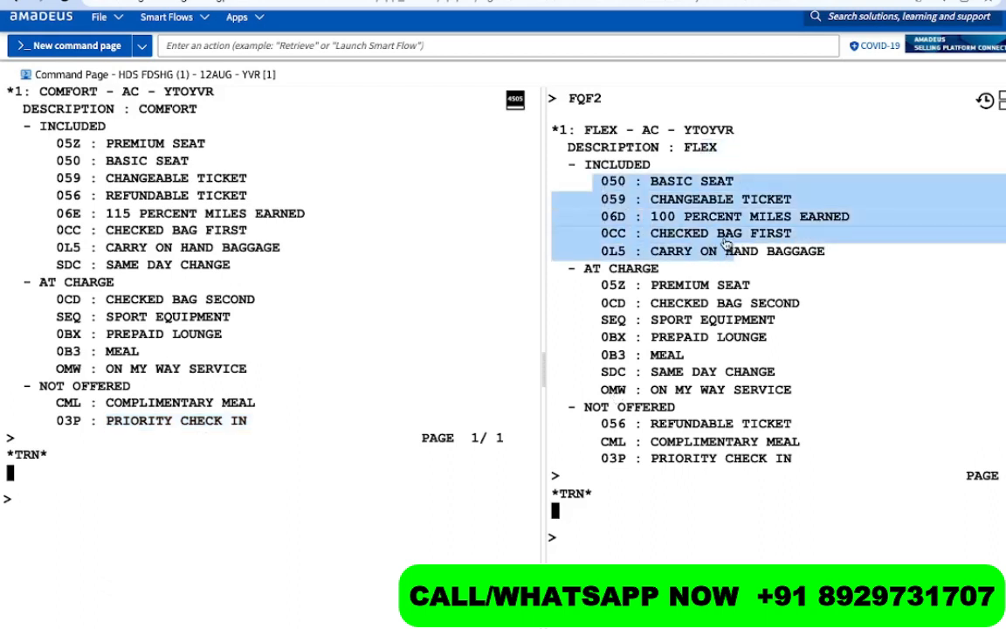
pyautogui.moveTo(56, 142); pyautogui.dragTo(213, 272)
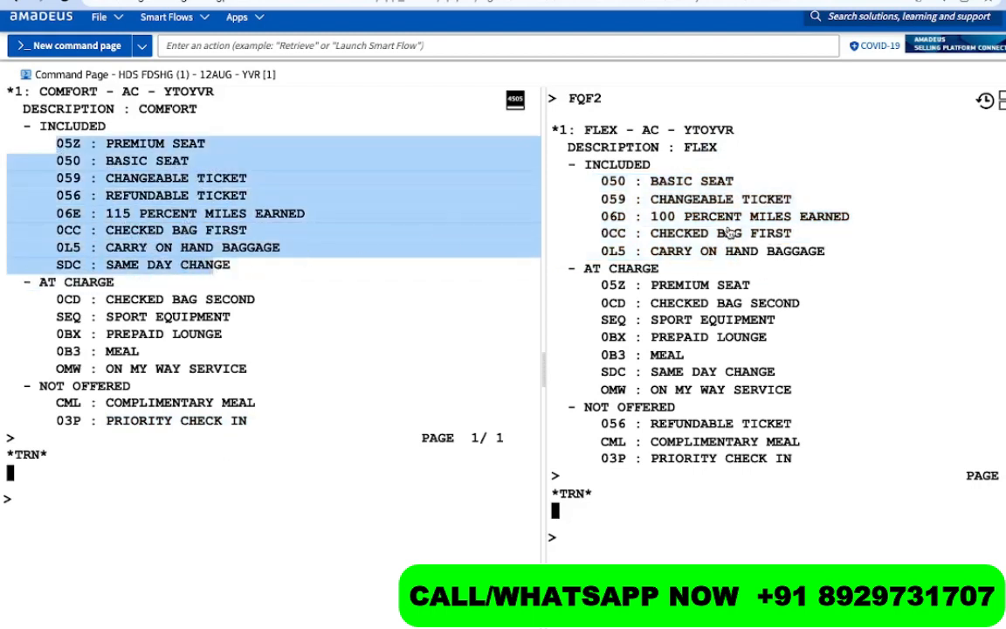
pyautogui.moveTo(807, 234); pyautogui.dragTo(701, 238)
pyautogui.moveTo(819, 206); pyautogui.dragTo(621, 220)
pyautogui.click(775, 202)
pyautogui.moveTo(776, 203); pyautogui.dragTo(649, 201)
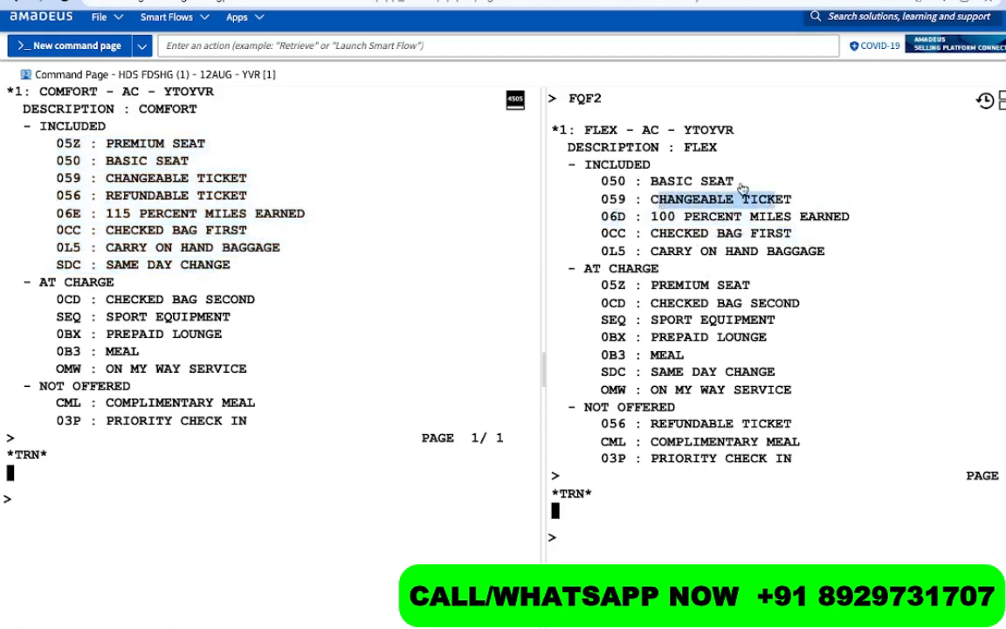
pyautogui.moveTo(740, 181); pyautogui.dragTo(659, 186)
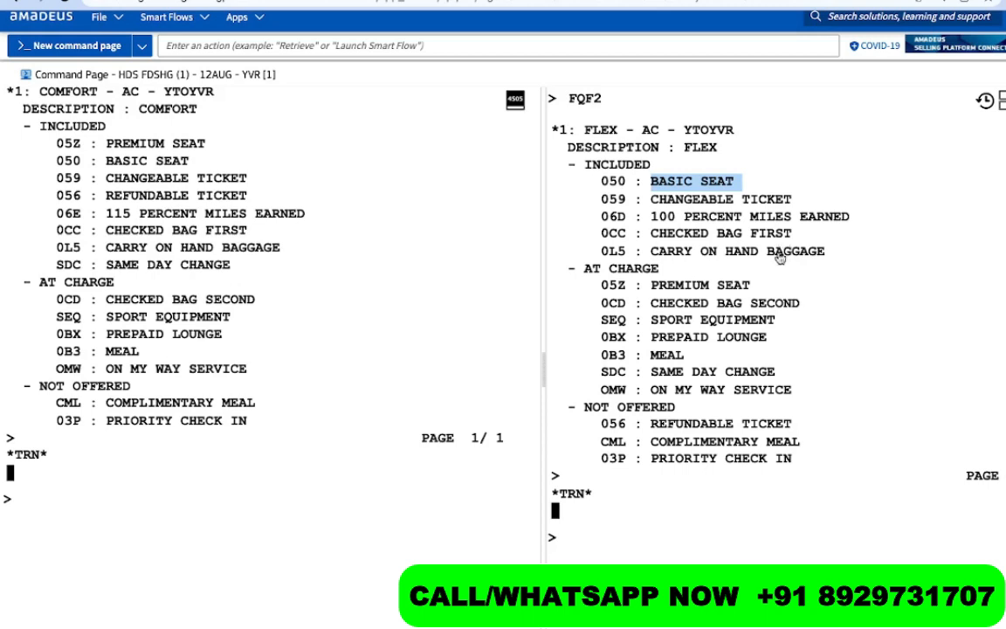
pyautogui.moveTo(776, 259); pyautogui.dragTo(656, 254)
# - Compare the at-charge services of the Flex fare family, from premium seat through same day change, with the Comfort conditions
pyautogui.moveTo(748, 288); pyautogui.dragTo(651, 287)
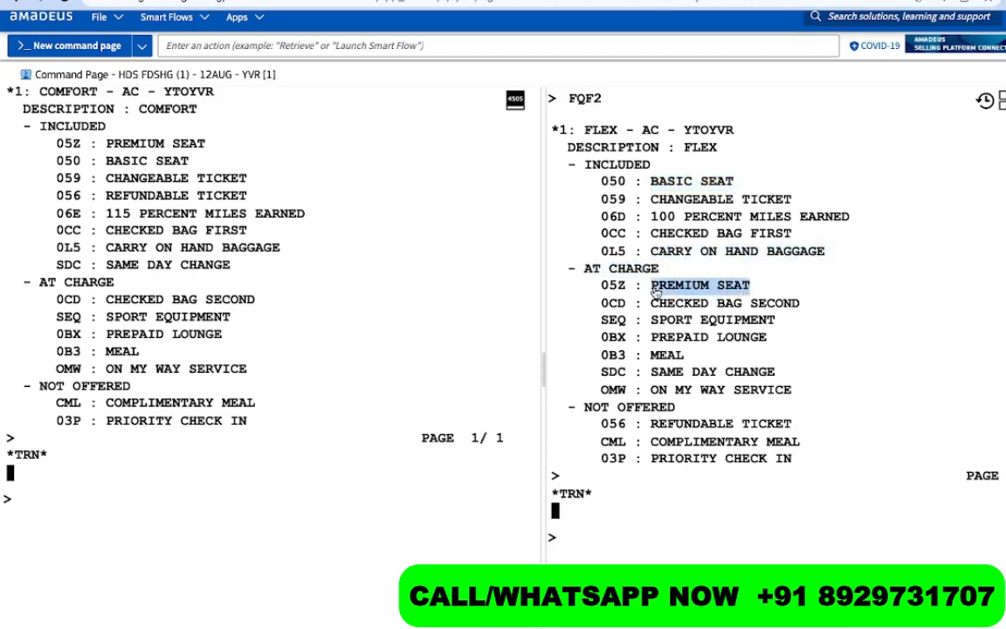
pyautogui.moveTo(203, 162); pyautogui.dragTo(141, 150)
pyautogui.moveTo(808, 303); pyautogui.dragTo(661, 312)
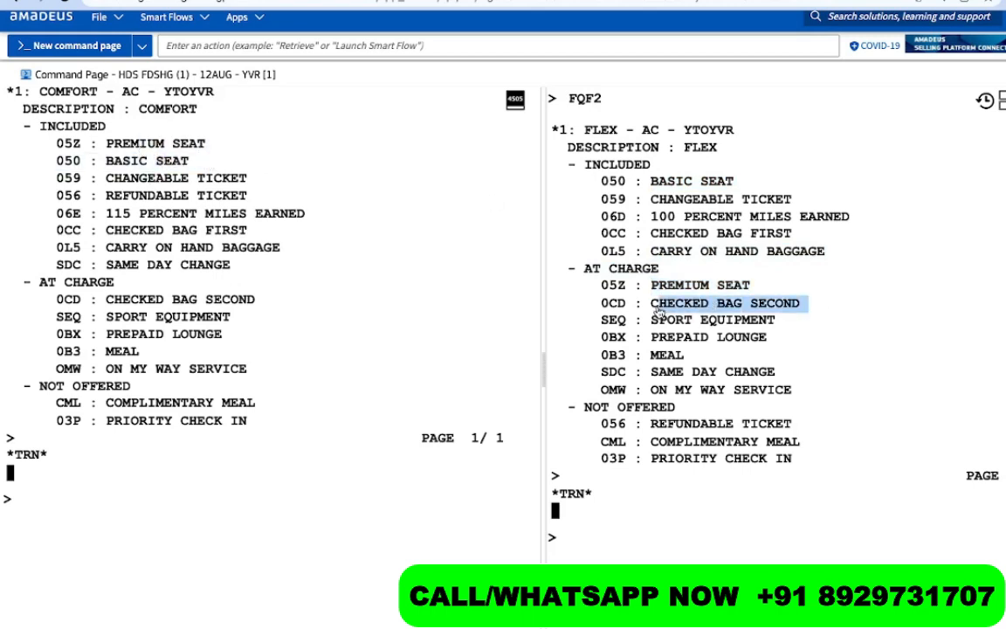
pyautogui.moveTo(255, 304); pyautogui.dragTo(141, 302)
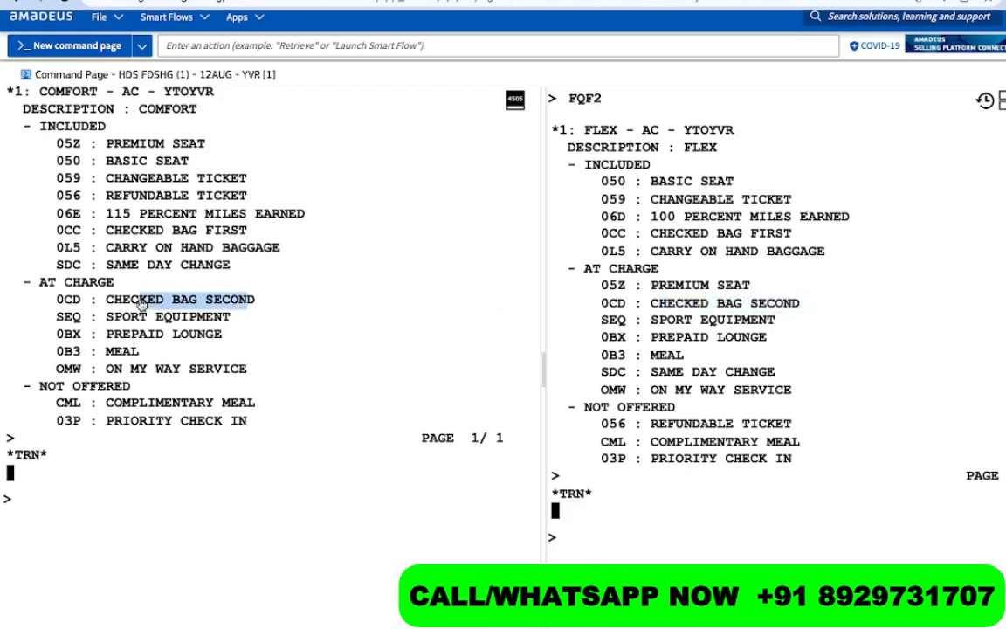
pyautogui.moveTo(778, 325); pyautogui.dragTo(626, 360)
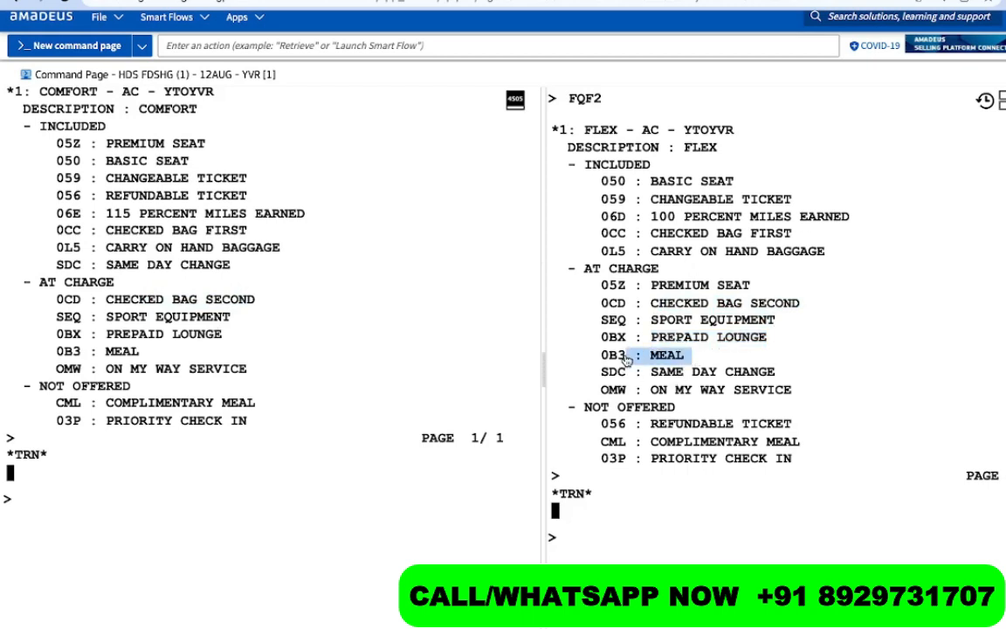
pyautogui.moveTo(777, 374); pyautogui.dragTo(653, 378)
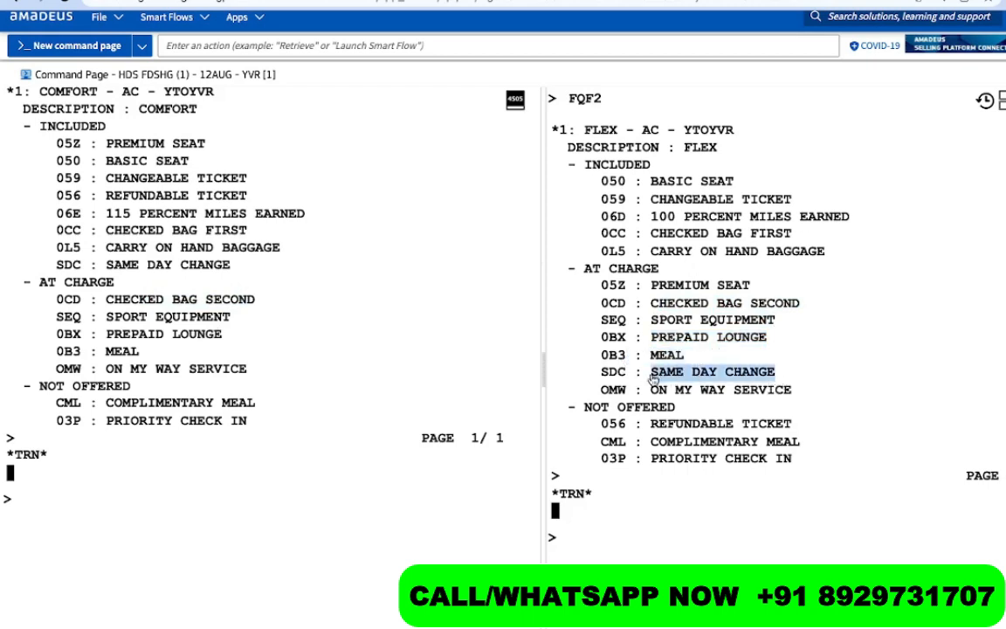
pyautogui.moveTo(200, 211); pyautogui.dragTo(91, 172)
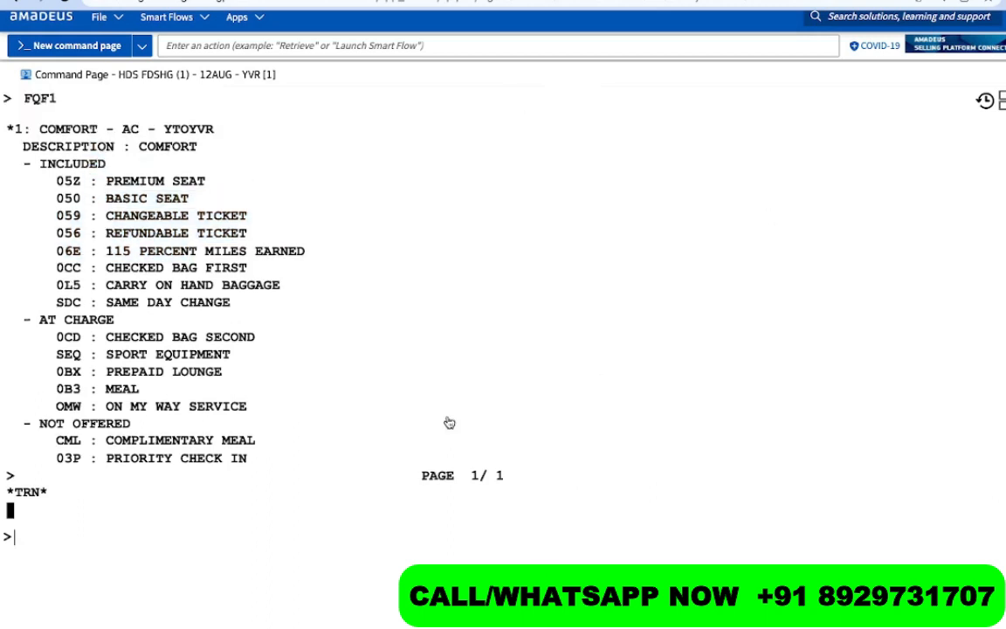
# - Price the booking with the Comfort fare family using FXR/FF-COMFORT
pyautogui.scroll(-4, 119, 532)
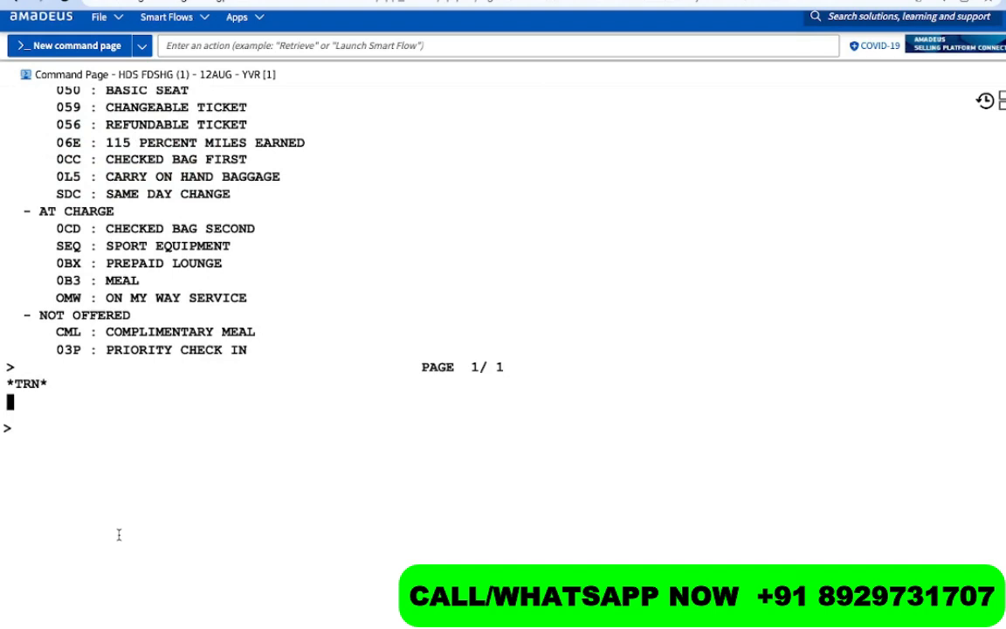
pyautogui.write('FXR/FF-COMFORT')
pyautogui.press('Return')
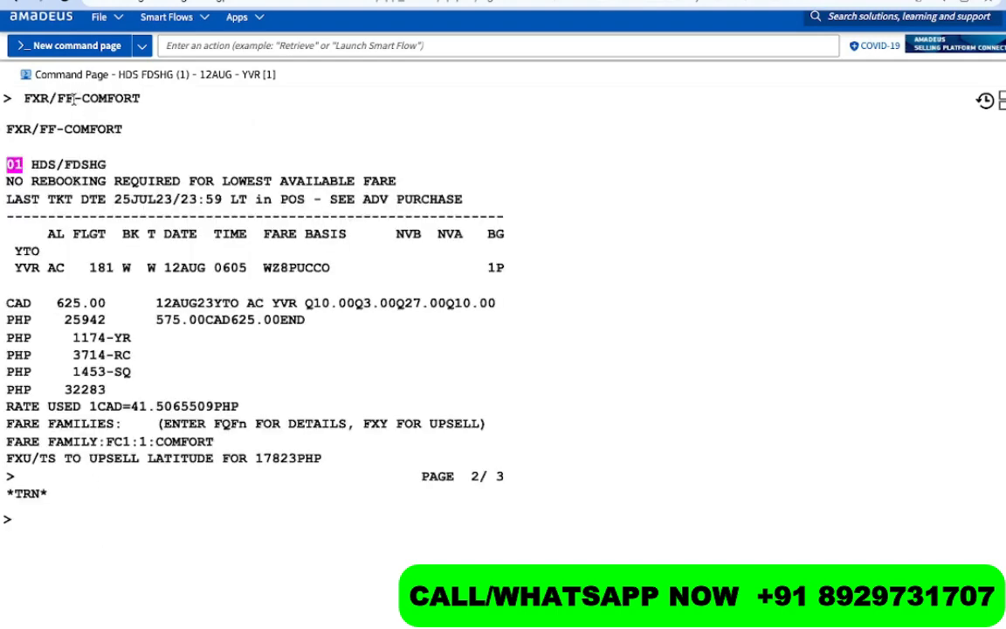
pyautogui.moveTo(75, 99); pyautogui.dragTo(56, 194)
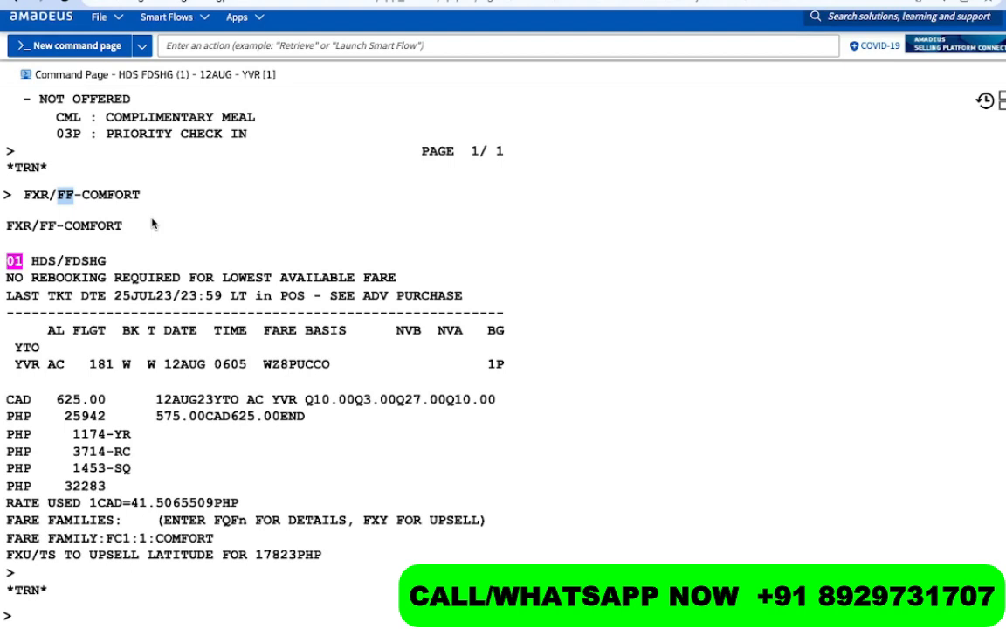
pyautogui.scroll(-5, 151, 224)
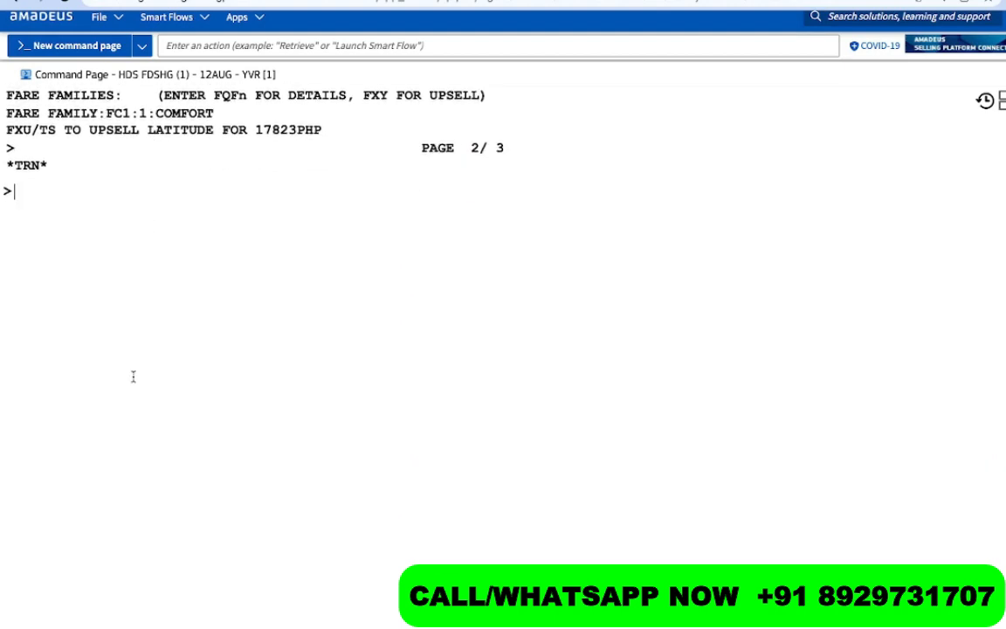
pyautogui.write('FXR/FF-DJBFA')
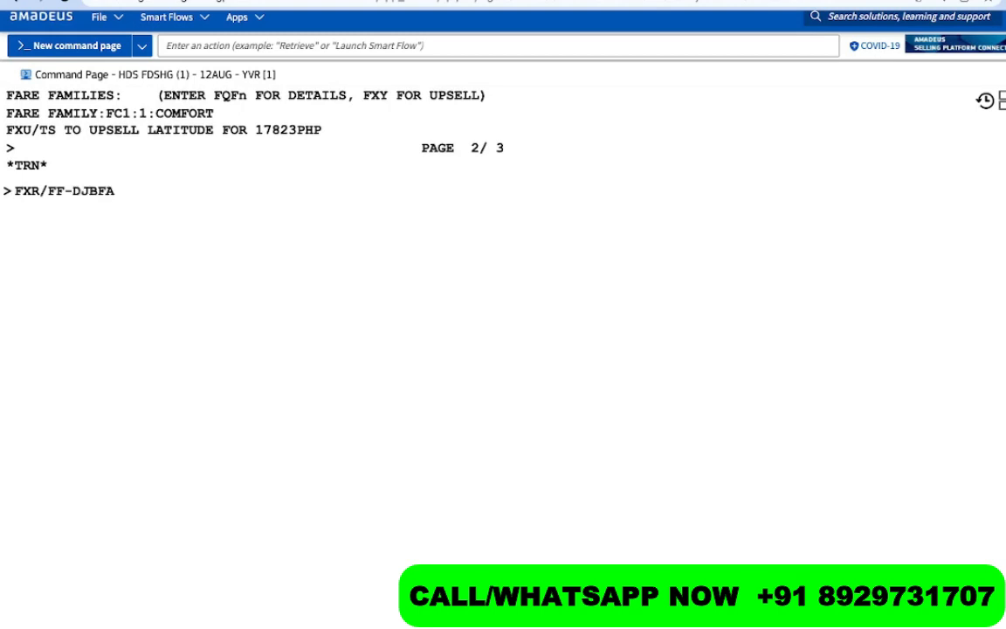
pyautogui.press('BackSpace')
pyautogui.press('BackSpace')
pyautogui.press('BackSpace')
pyautogui.press('BackSpace')
pyautogui.press('BackSpace')
pyautogui.press('BackSpace')
pyautogui.press('BackSpace')
pyautogui.press('BackSpace')
pyautogui.press('BackSpace')
pyautogui.press('BackSpace')
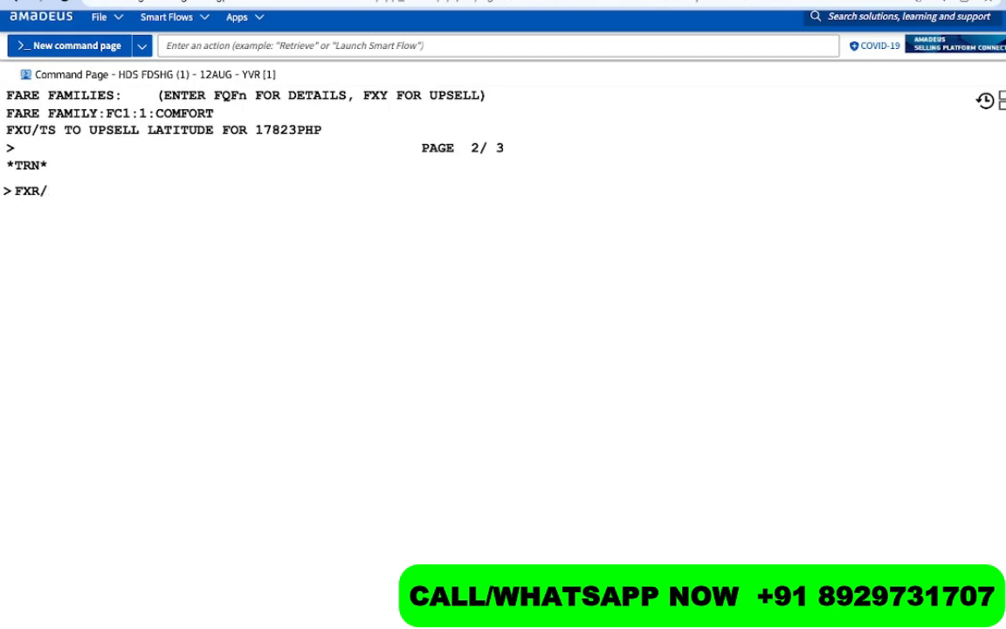
pyautogui.press('BackSpace')
pyautogui.press('BackSpace')
# - Redisplay the booking with RT and list its bag-inclusive fares with FXP/SBF
pyautogui.write('RT')
pyautogui.press('Return')
pyautogui.write('FXP')
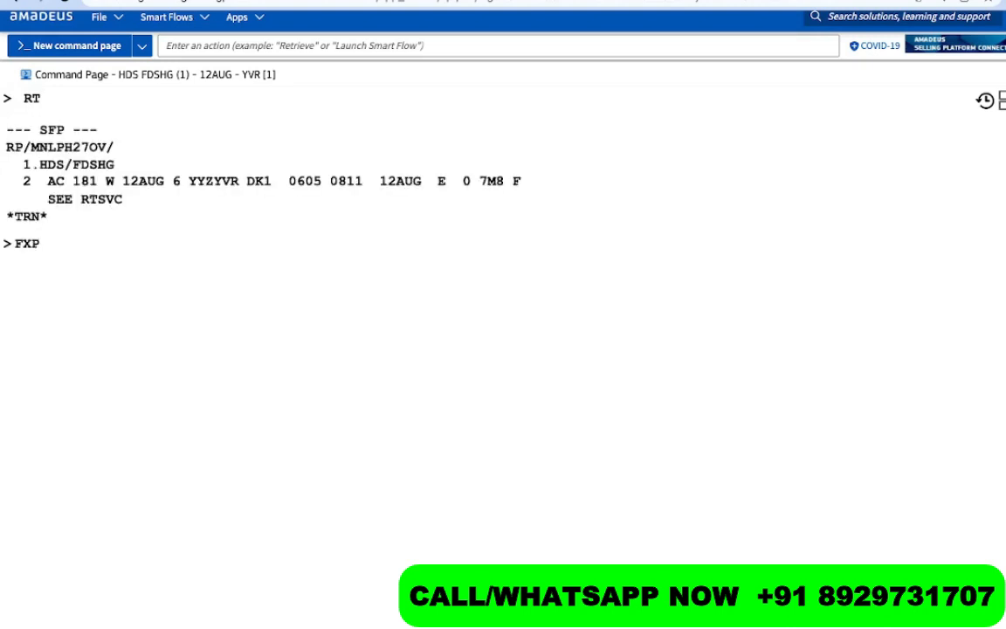
pyautogui.write('/SBF')
pyautogui.press('Return')
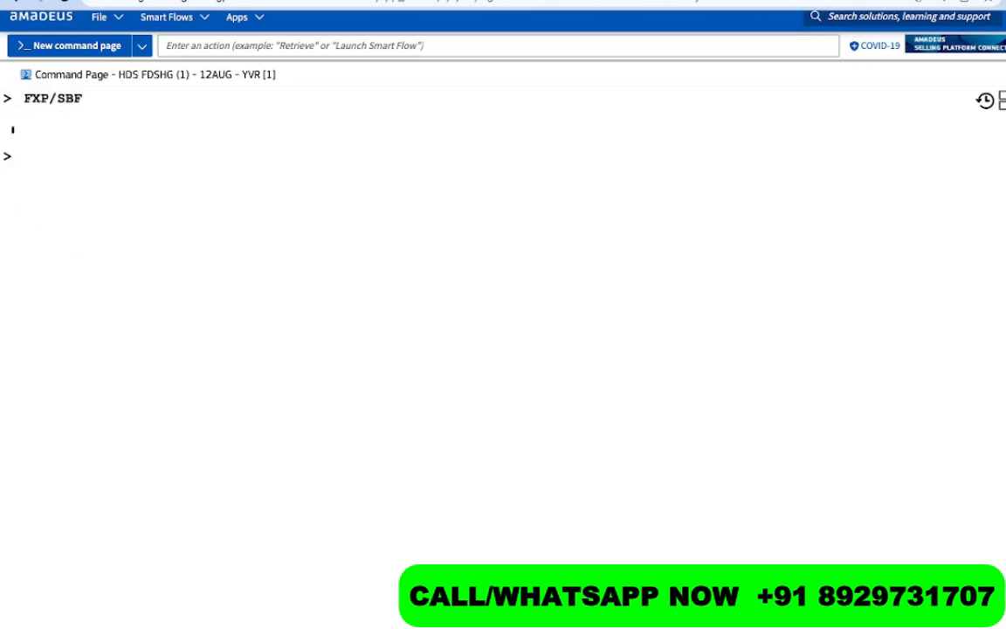
# - Select the second fare, Flex, for passenger 1 with FXT2/P1 and check it against the fare list
pyautogui.write('FXT2/P1')
pyautogui.press('Return')
pyautogui.scroll(4, 132, 380)
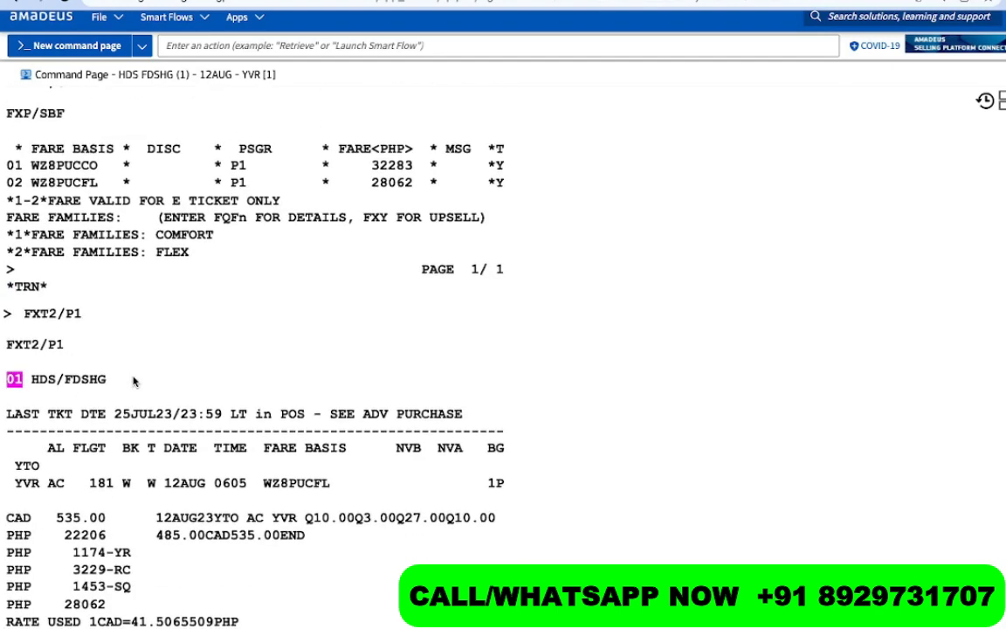
pyautogui.moveTo(56, 313); pyautogui.dragTo(20, 317)
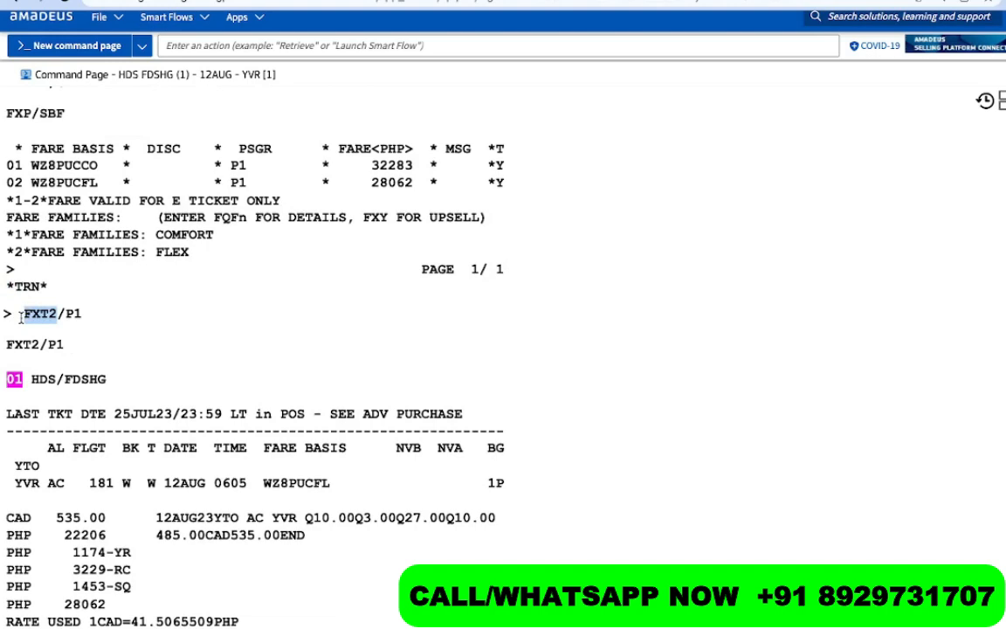
pyautogui.moveTo(32, 189); pyautogui.dragTo(9, 185)
# - Display the stored fare record of the booking with TQT
pyautogui.scroll(-7, 146, 368)
pyautogui.click(106, 483)
pyautogui.write('T')
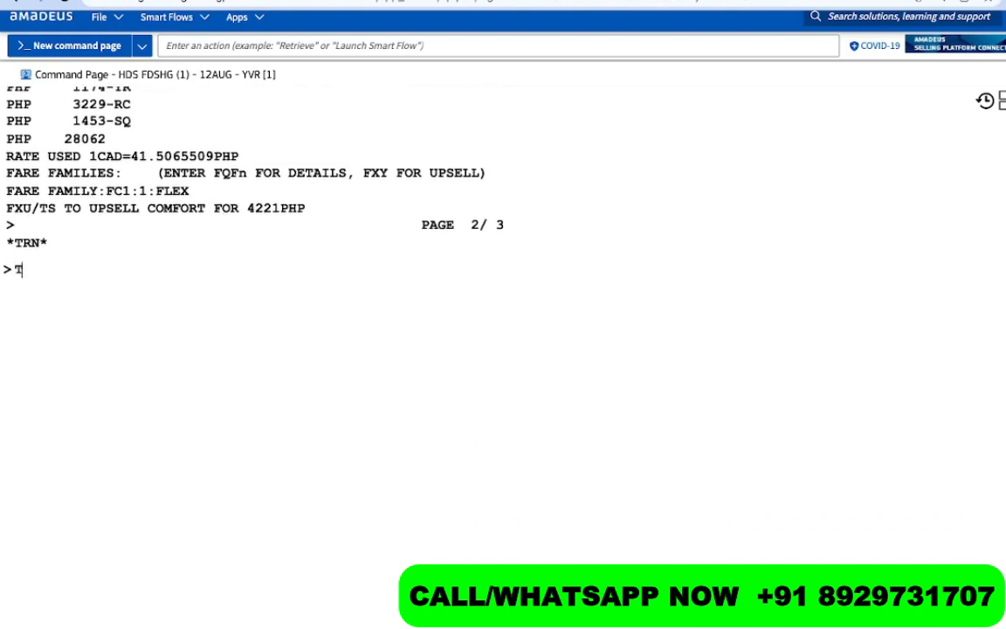
pyautogui.write('QT')
pyautogui.press('Return')
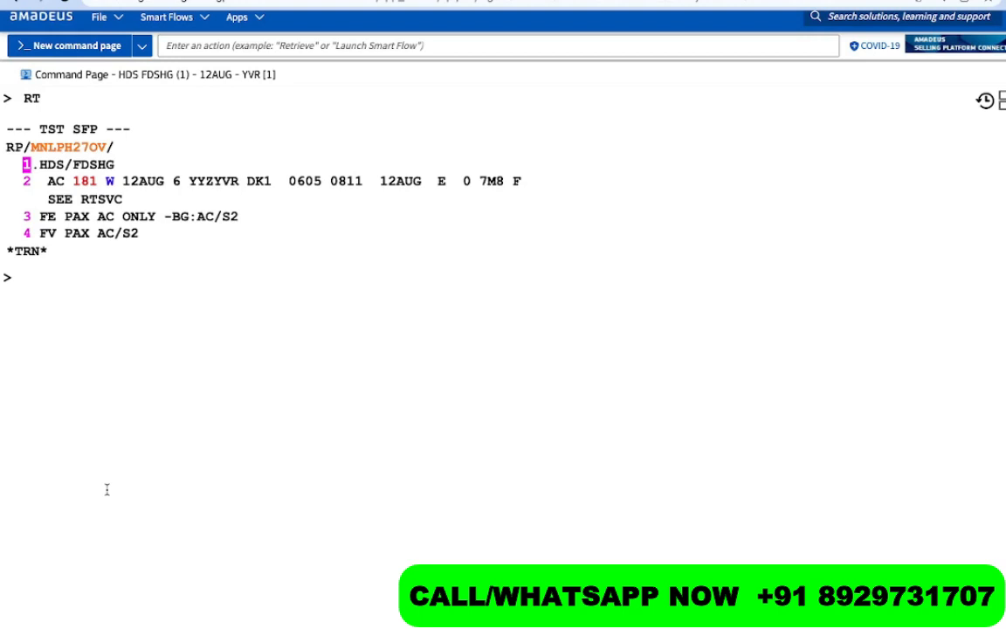
# - Ignore the current booking with IG and sell one seat on AC 181, class W, 12AUG, YYZYVR, by reusing its segment details in an SS entry
pyautogui.write('IG')
pyautogui.press('Return')
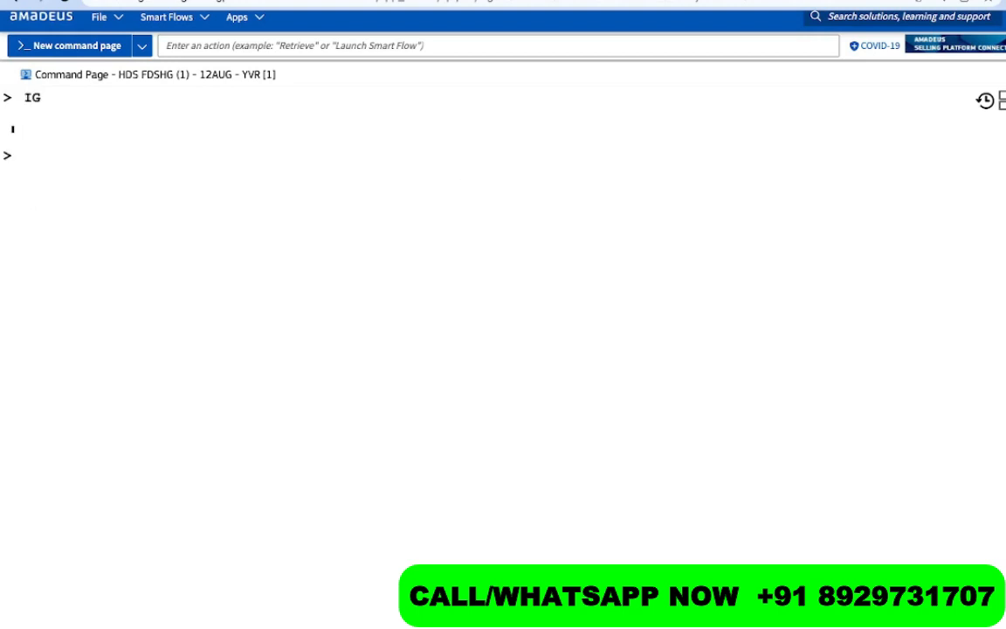
pyautogui.scroll(3, 130, 305)
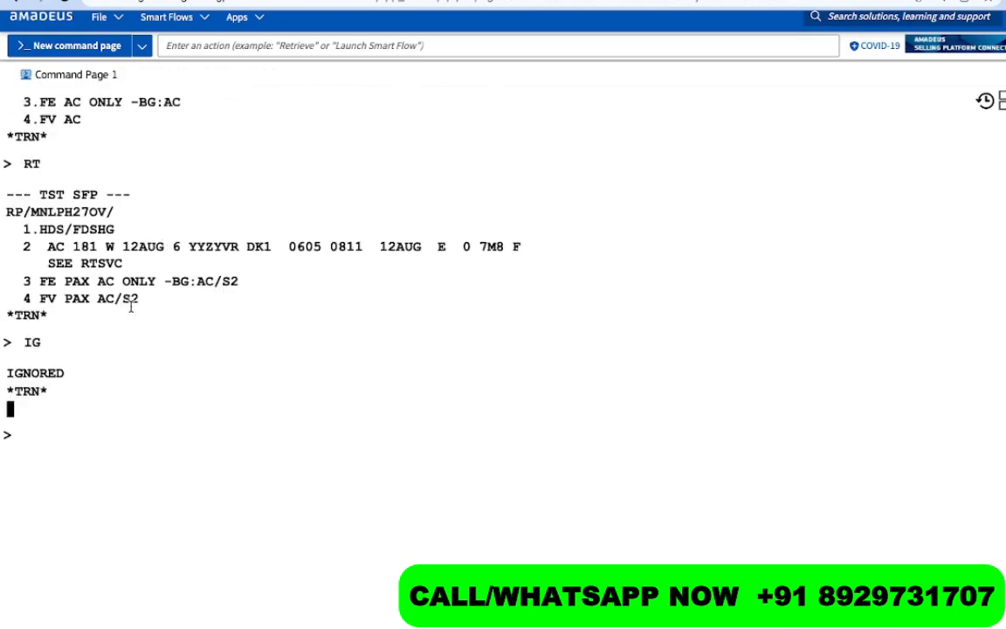
pyautogui.moveTo(47, 247); pyautogui.dragTo(242, 246)
pyautogui.rightClick(215, 250)
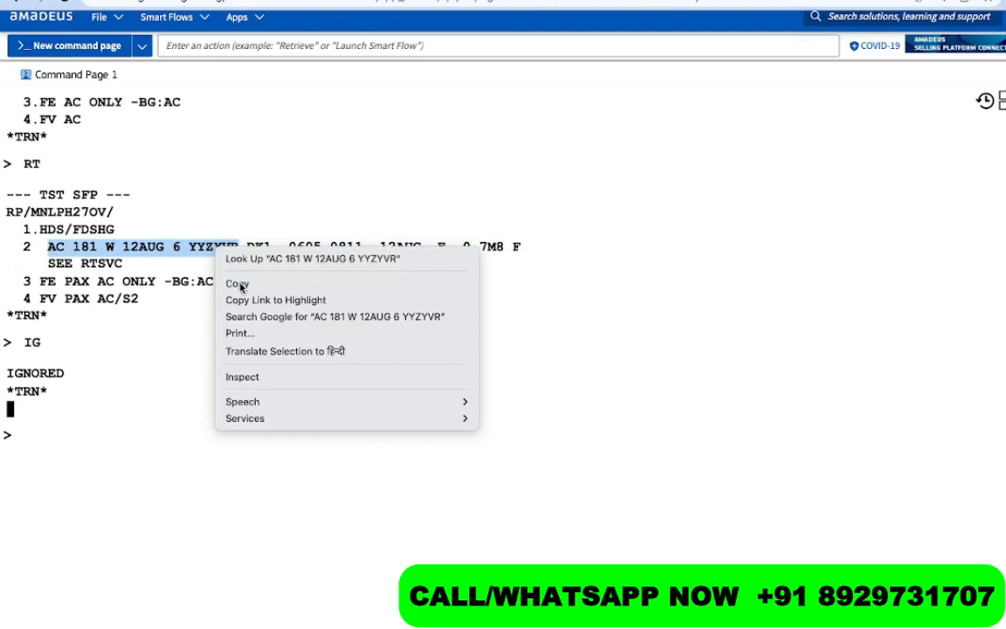
pyautogui.click(236, 283)
pyautogui.write('SS')
pyautogui.hotkey('ctrl', 'v')
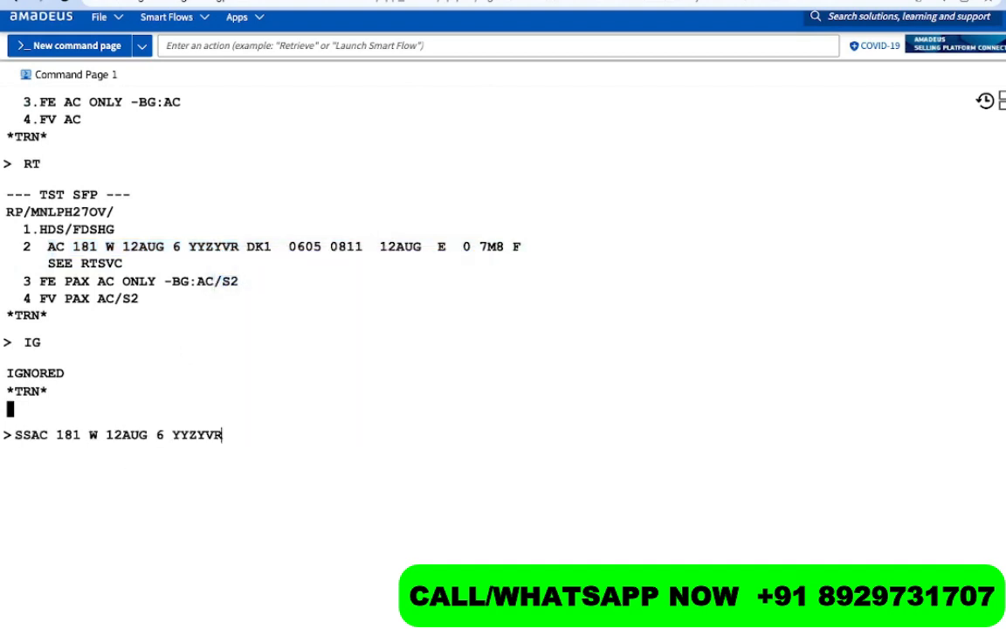
pyautogui.write('1')
pyautogui.click(166, 434)
pyautogui.press('BackSpace')
pyautogui.press('Return')
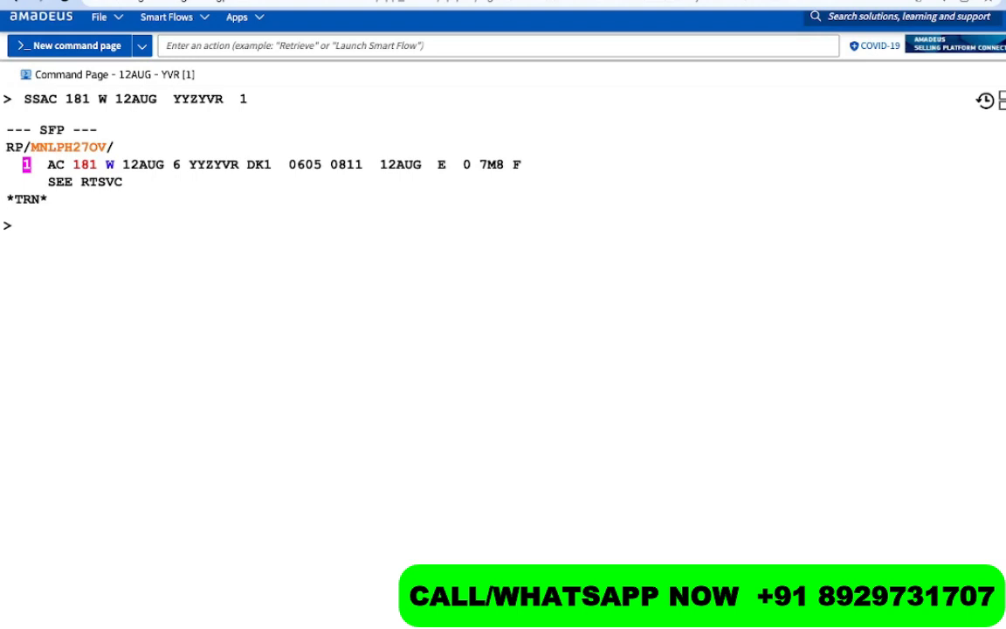
# - Price the new itinerary at the default adult fare with FXR and redisplay the booking with RT
pyautogui.write('FXR')
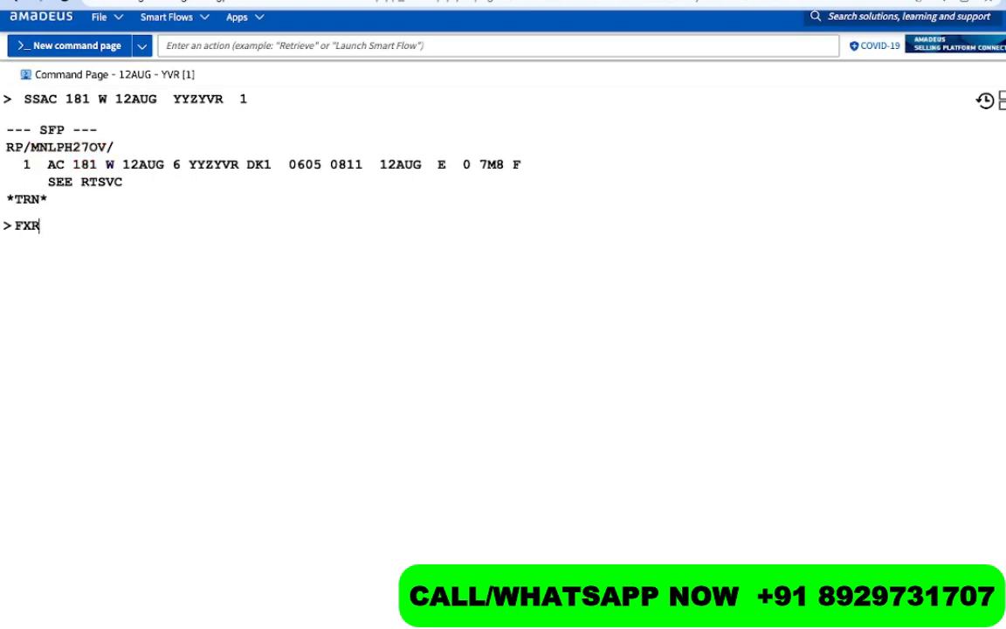
pyautogui.press('Return')
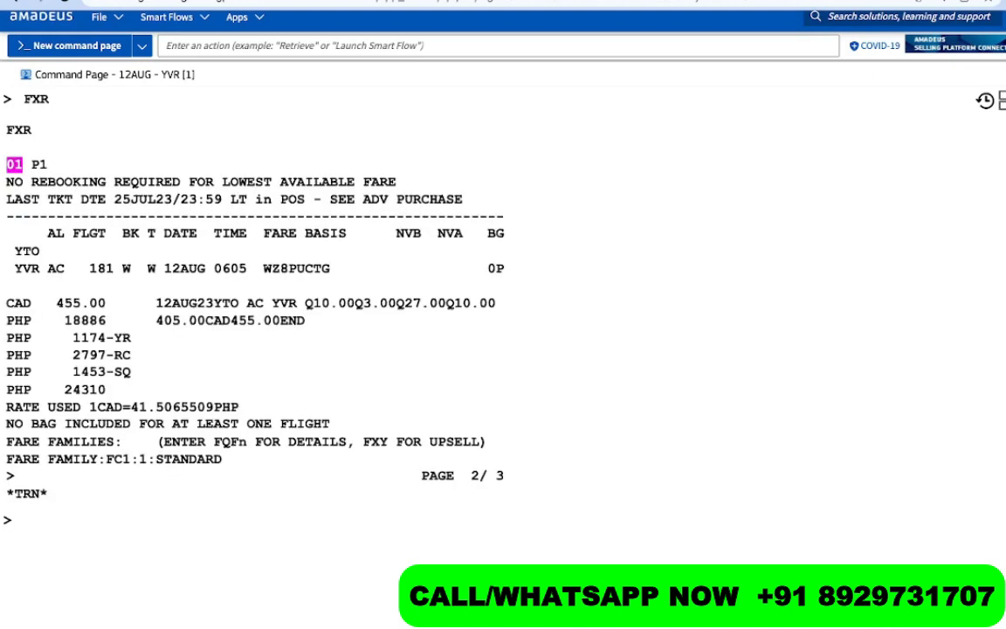
pyautogui.write('RT')
pyautogui.press('Return')
# - Price the itinerary at the child fare with FXR/RCH and compare its total with the adult total
pyautogui.write('FX')
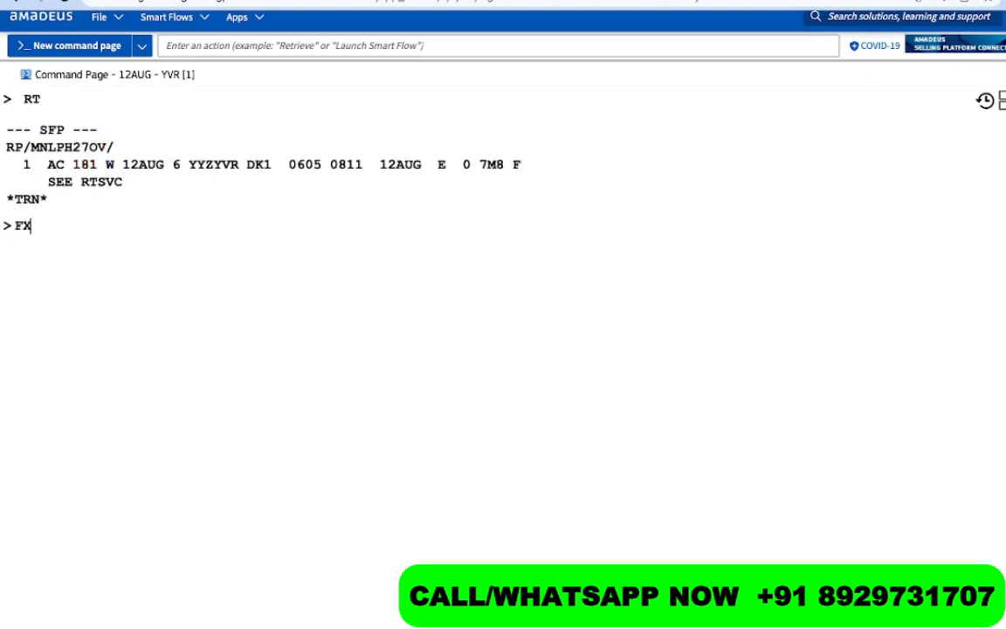
pyautogui.write('R/RCH\\')
pyautogui.press('Return')
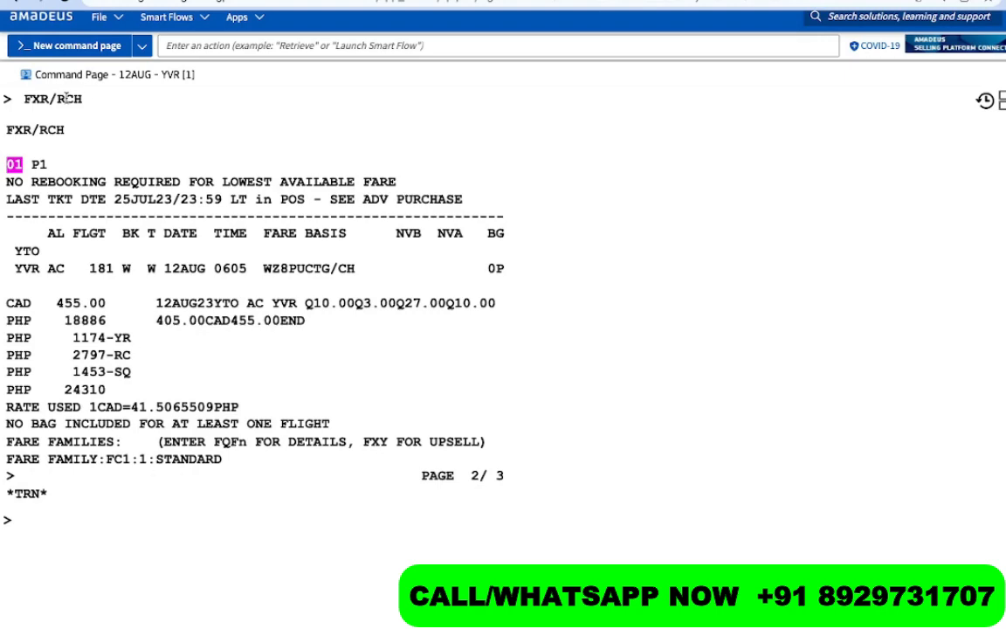
pyautogui.moveTo(66, 98); pyautogui.dragTo(24, 221)
pyautogui.scroll(-2, 124, 268)
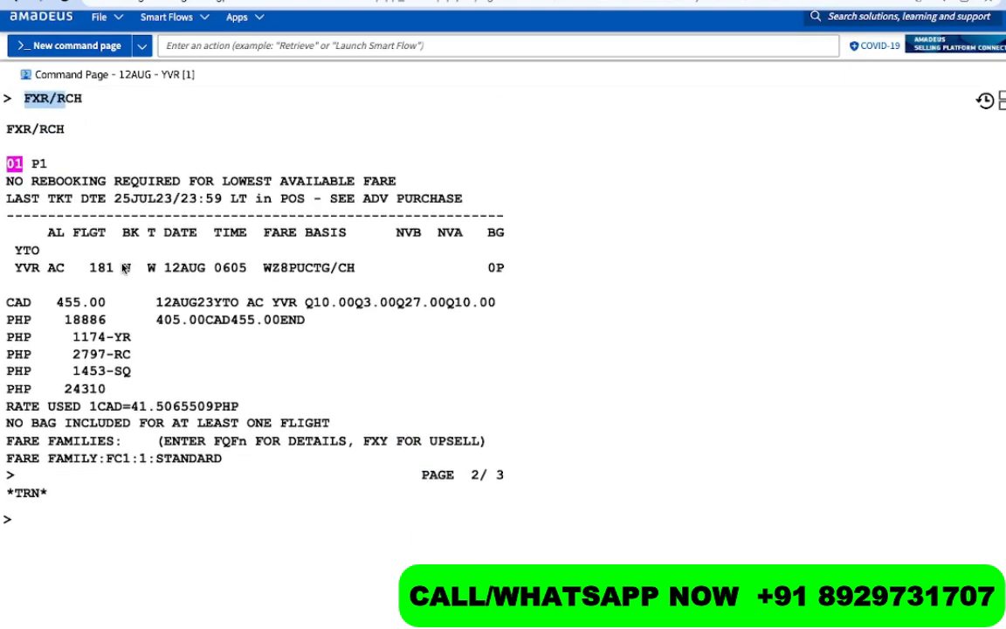
pyautogui.scroll(8, 114, 269)
pyautogui.moveTo(107, 183); pyautogui.dragTo(65, 185)
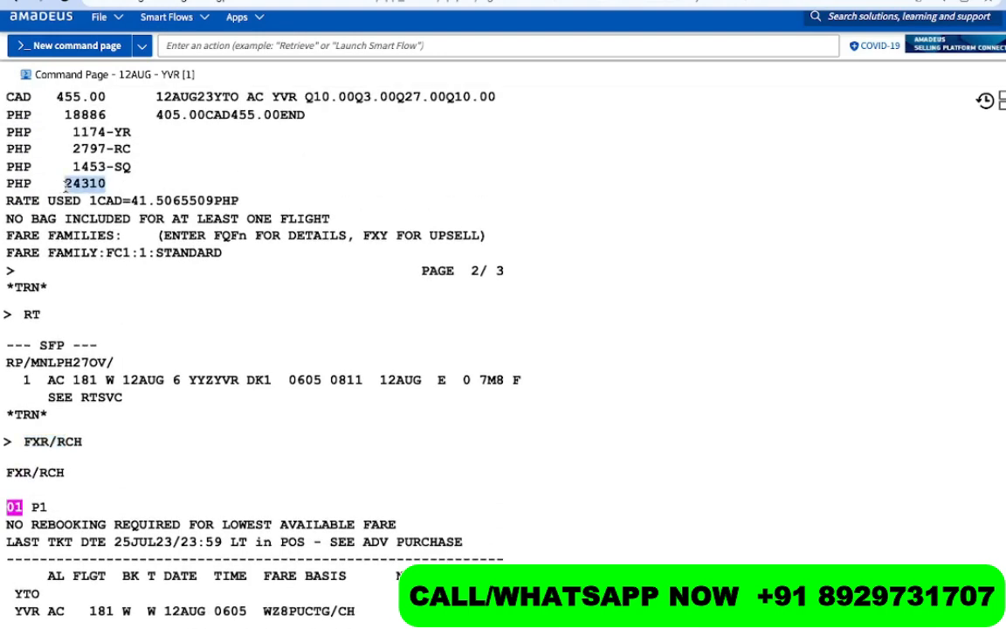
pyautogui.scroll(-7, 65, 185)
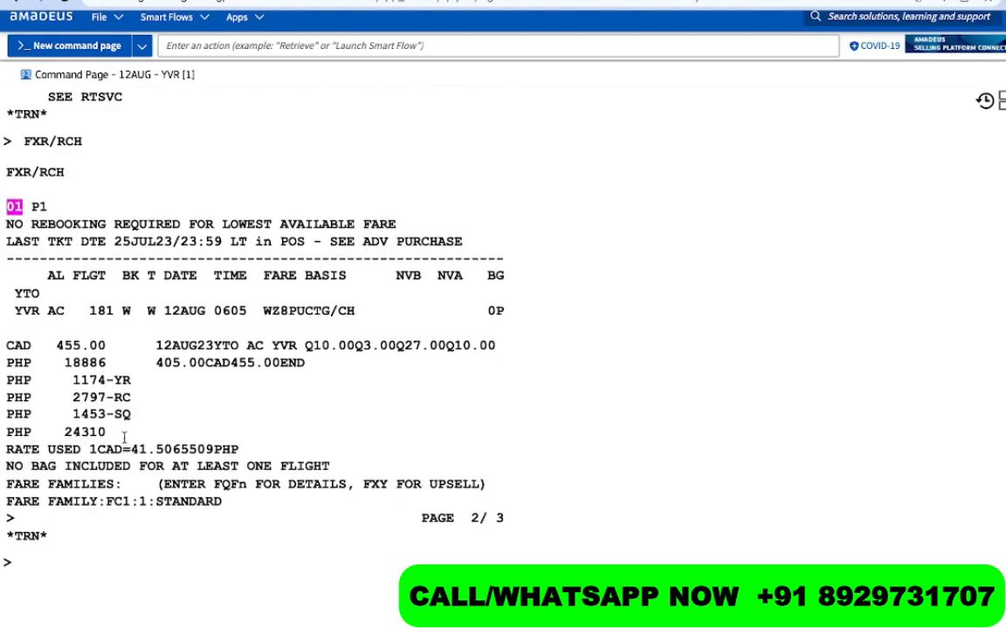
pyautogui.moveTo(124, 437); pyautogui.dragTo(57, 433)
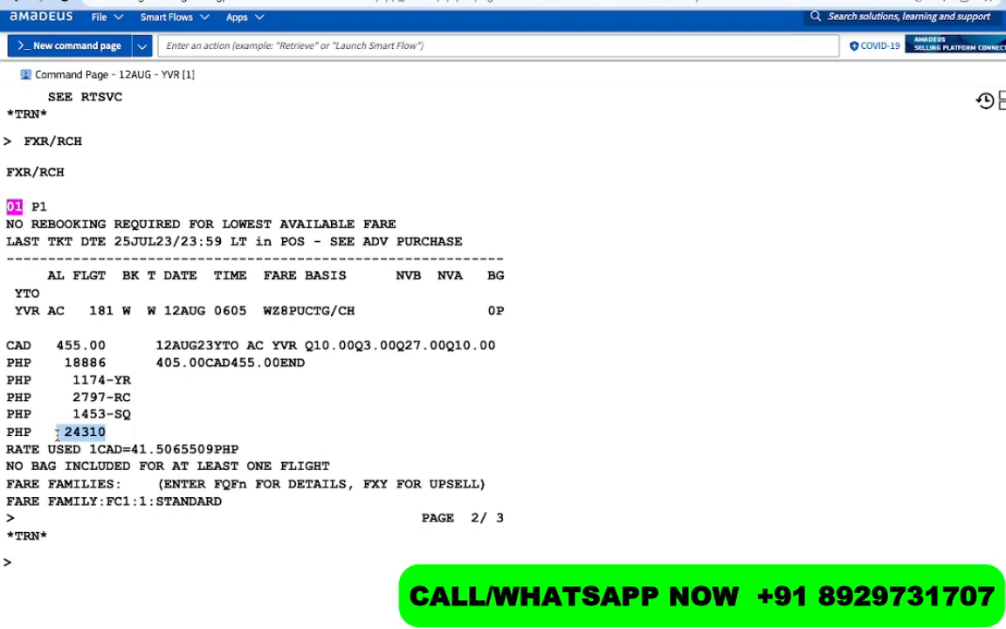
# - Price the itinerary at the infant fare with FXR/RIN and check its total
pyautogui.scroll(-5, 74, 490)
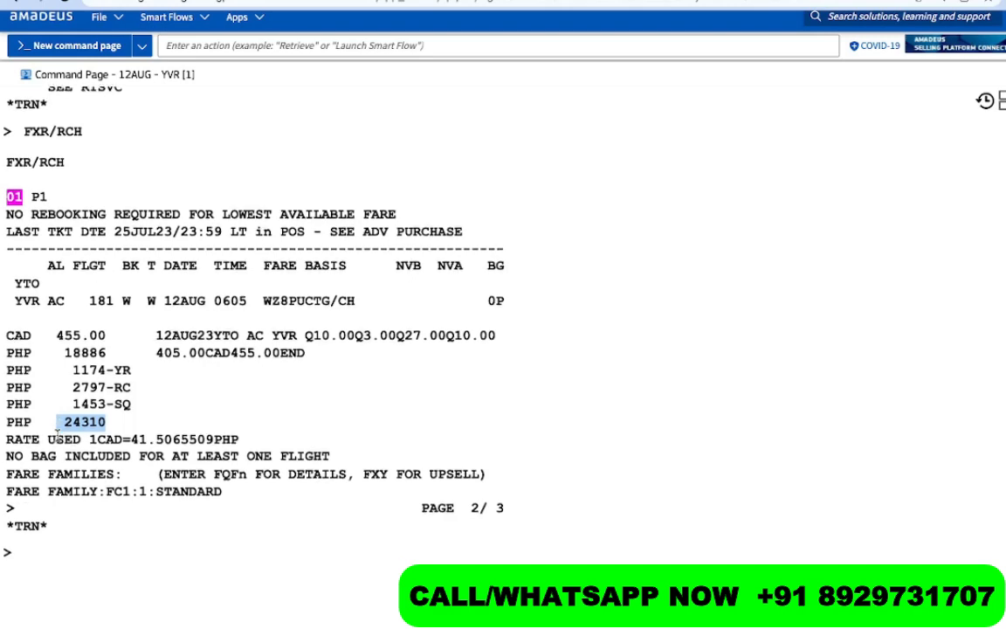
pyautogui.write('FXR')
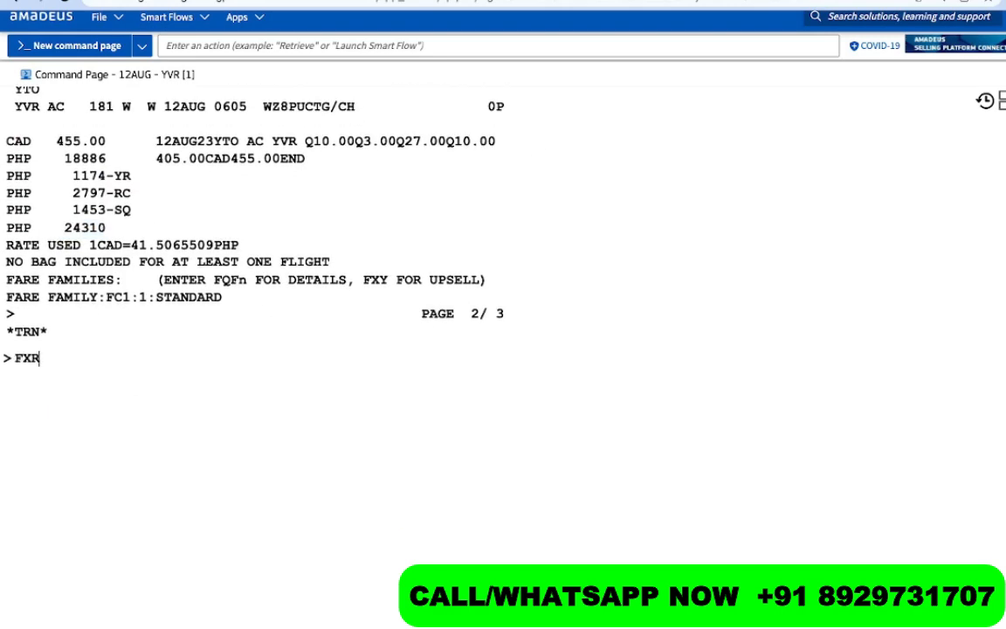
pyautogui.write('/RIN')
pyautogui.press('Return')
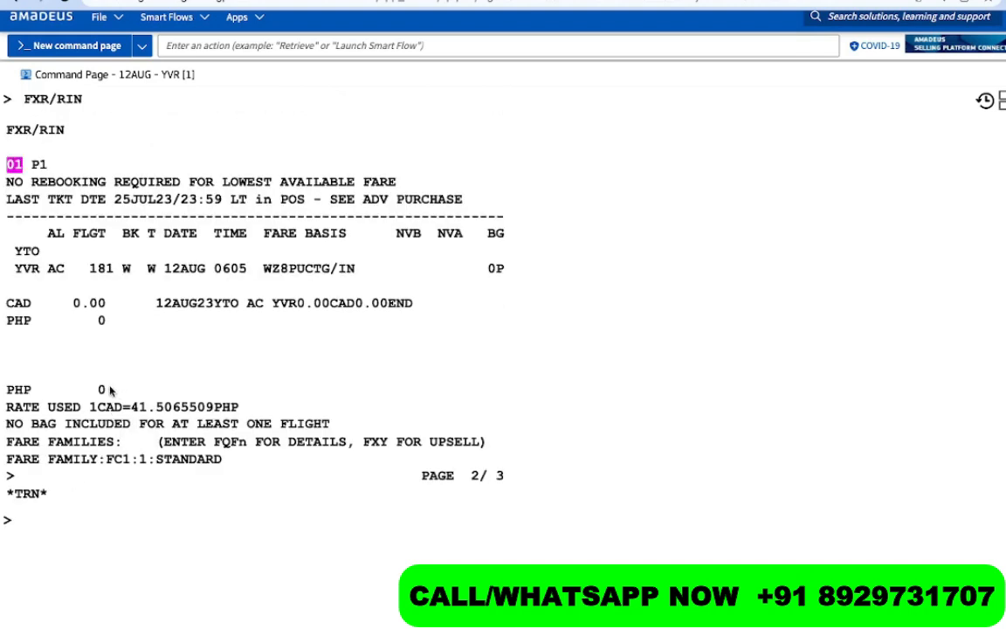
pyautogui.moveTo(110, 390); pyautogui.dragTo(56, 384)
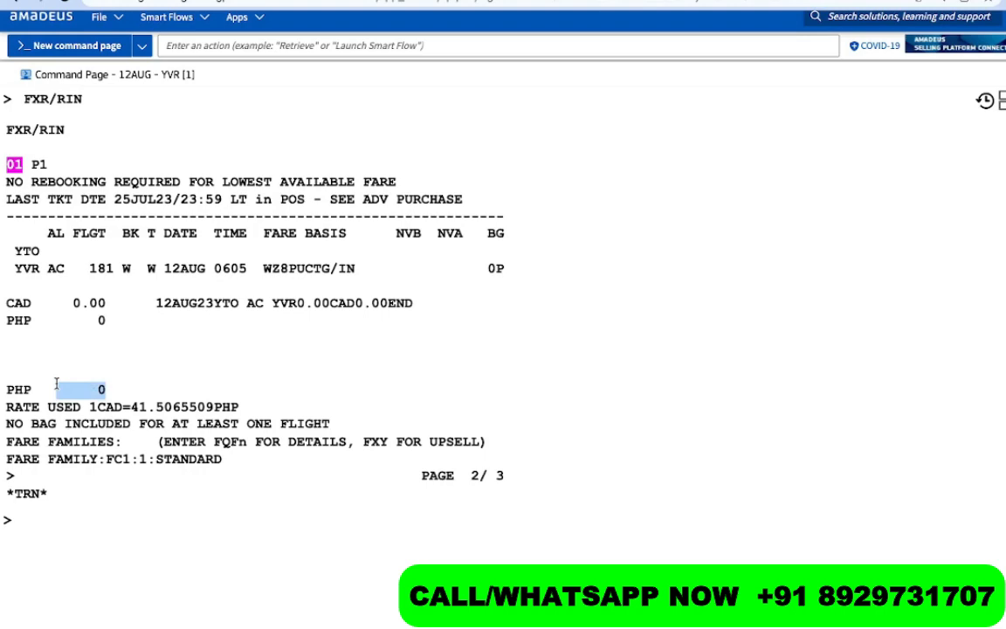
# - Ignore the current booking with IG and list British Airways availability for LON to DXB on 12AUG
pyautogui.scroll(10, 56, 384)
pyautogui.scroll(-1, 54, 384)
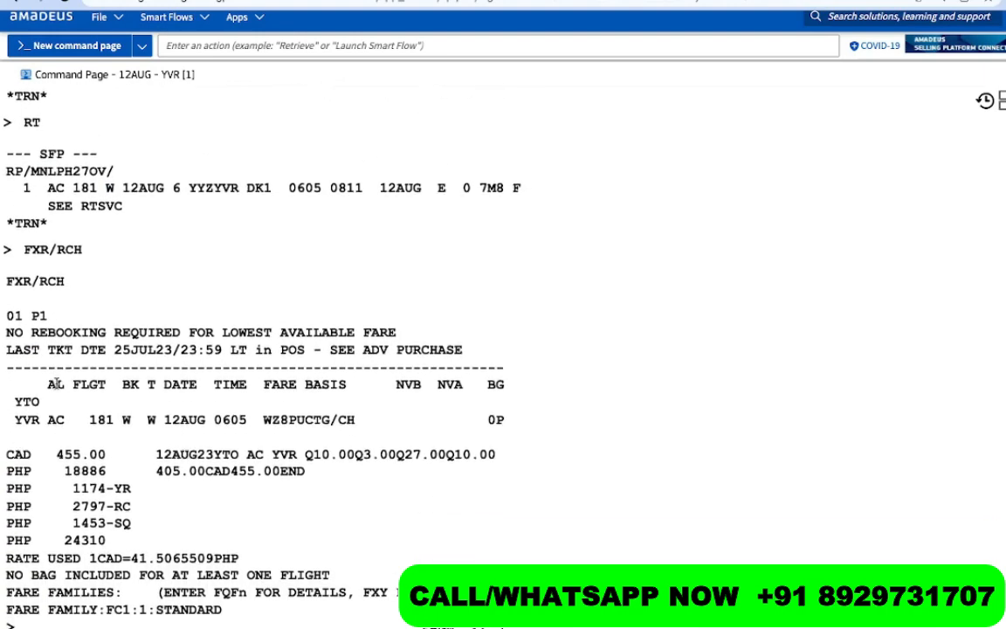
pyautogui.scroll(3, 56, 384)
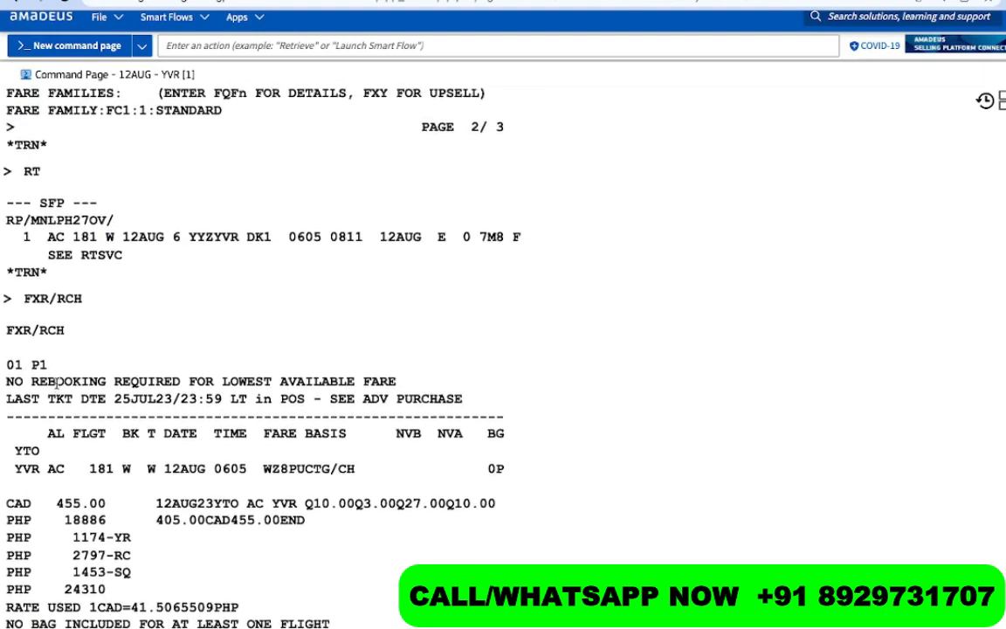
pyautogui.scroll(-10, 56, 382)
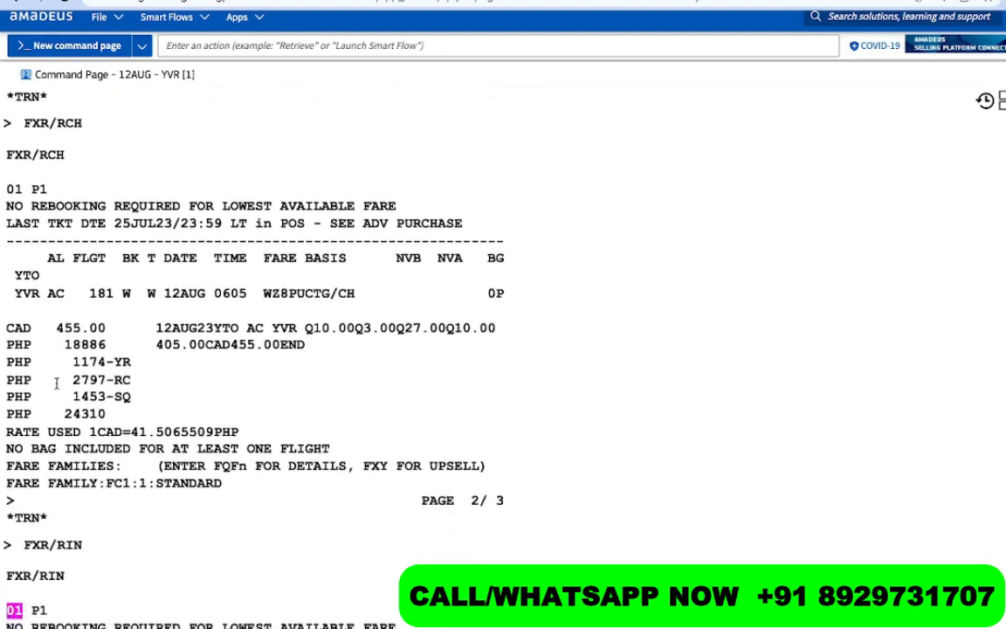
pyautogui.scroll(-15, 56, 382)
pyautogui.write('IG')
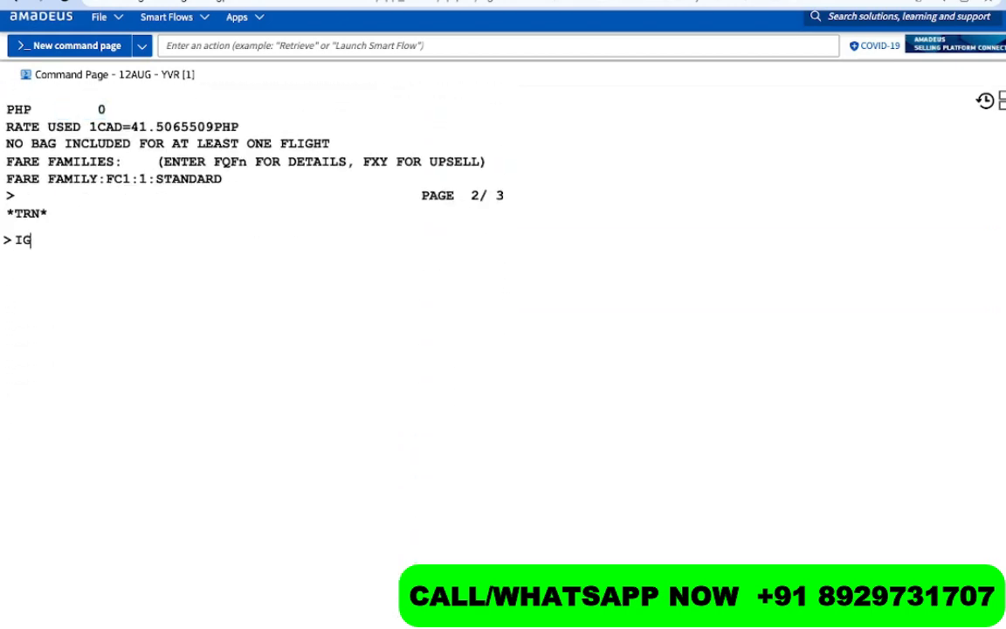
pyautogui.press('Return')
pyautogui.write('AN12')
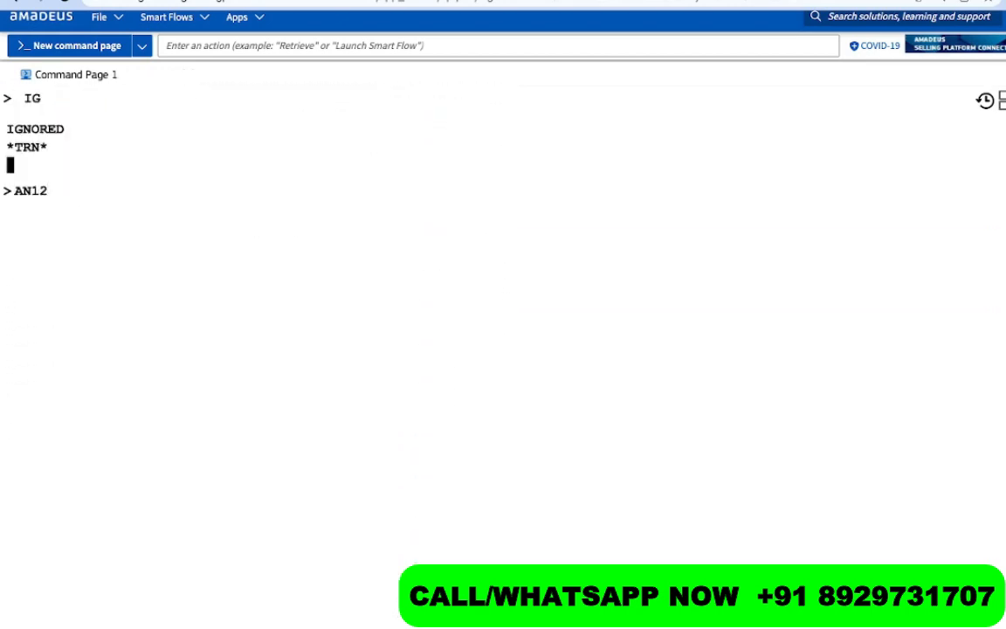
pyautogui.write('AUGLONDXB/ABA')
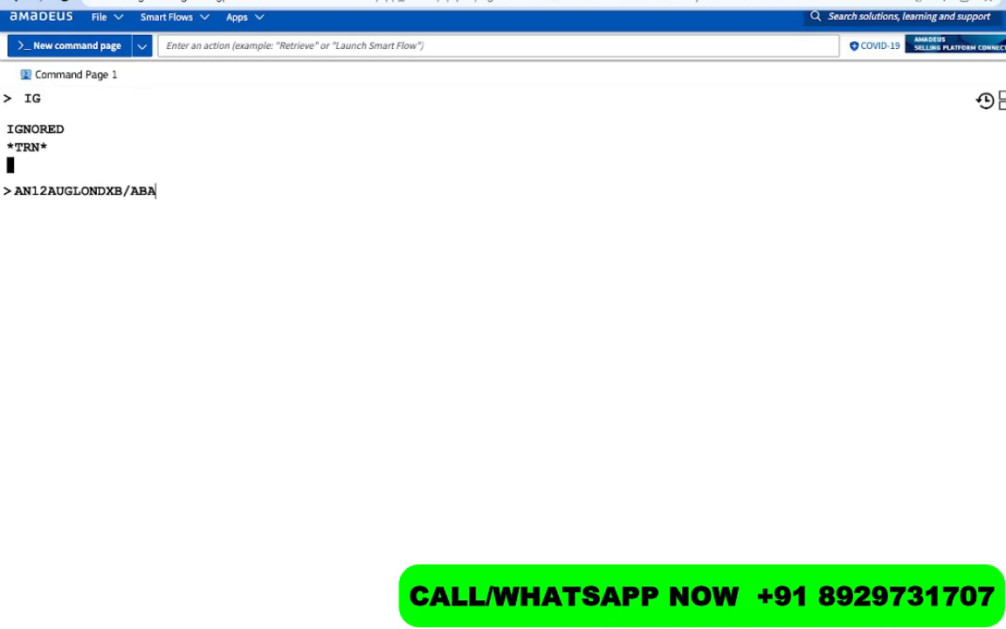
pyautogui.press('Return')
# - Sell one Y-class seat on the first listed flight and price the itinerary at the adult fare with FXR
pyautogui.write('SS1Y1')
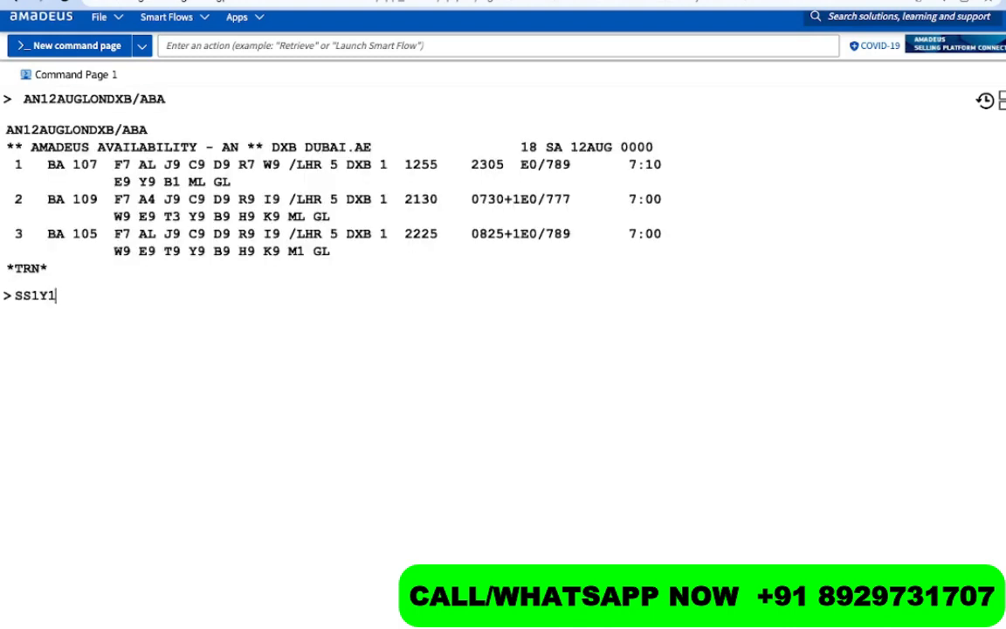
pyautogui.press('Return')
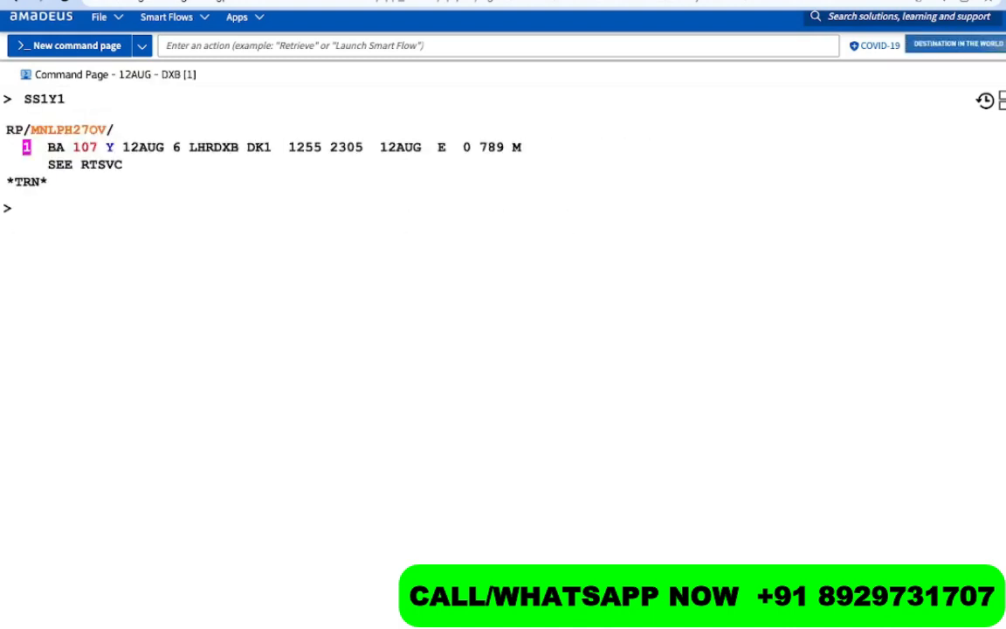
pyautogui.write('FXR')
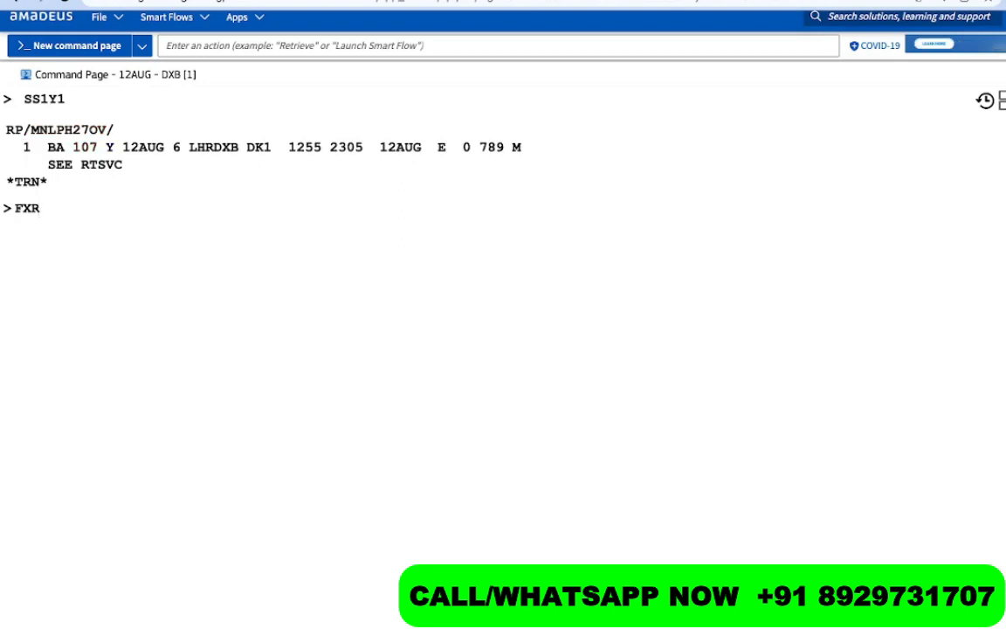
pyautogui.press('Return')
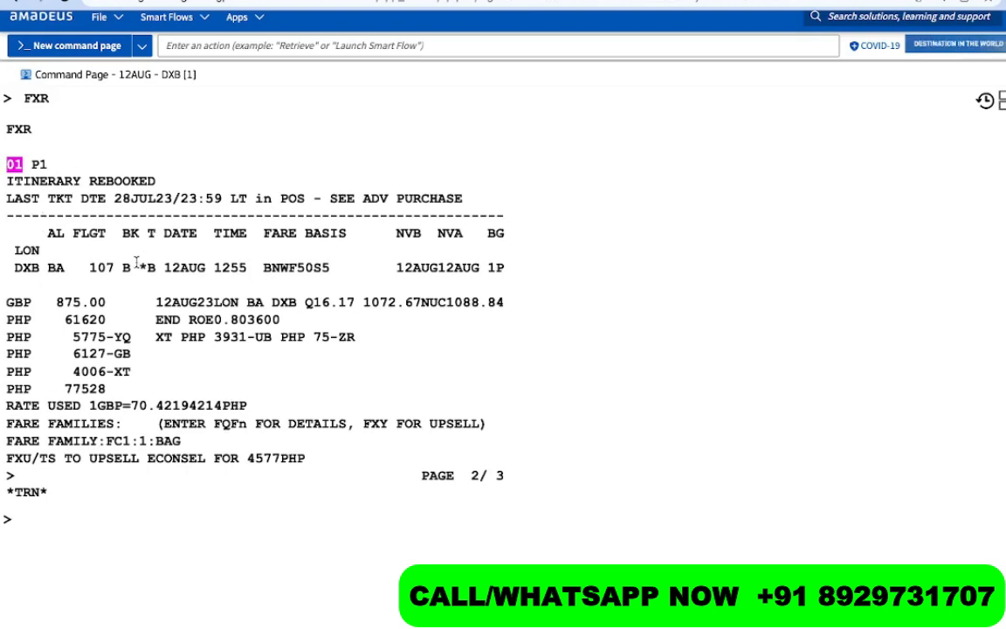
# - Price the London–Dubai itinerary at the child fare with FXR/RCH and compare its total with the adult total
pyautogui.write('FXR')
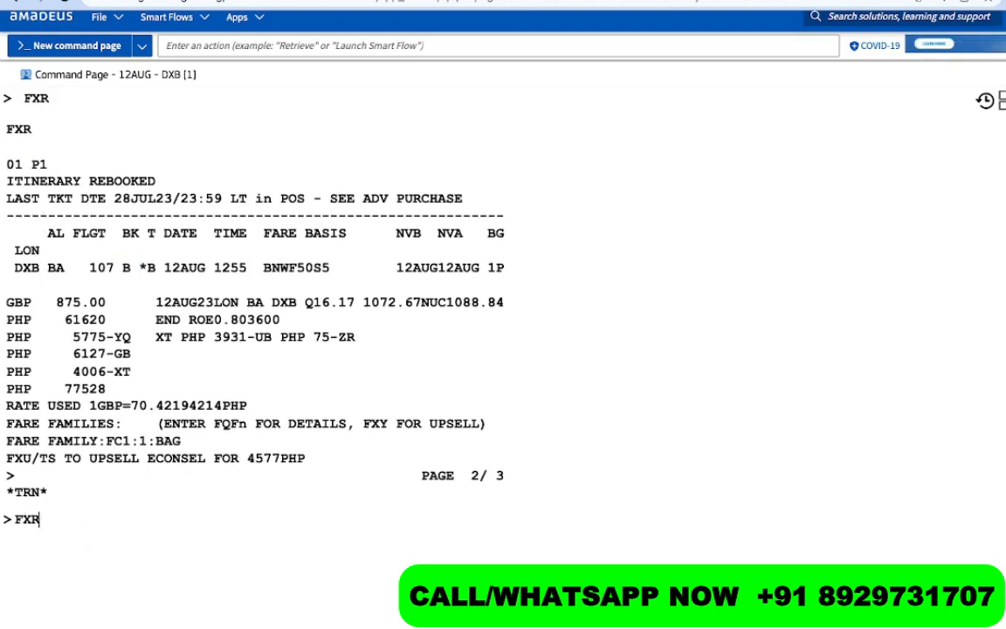
pyautogui.write('/RCH')
pyautogui.press('Return')
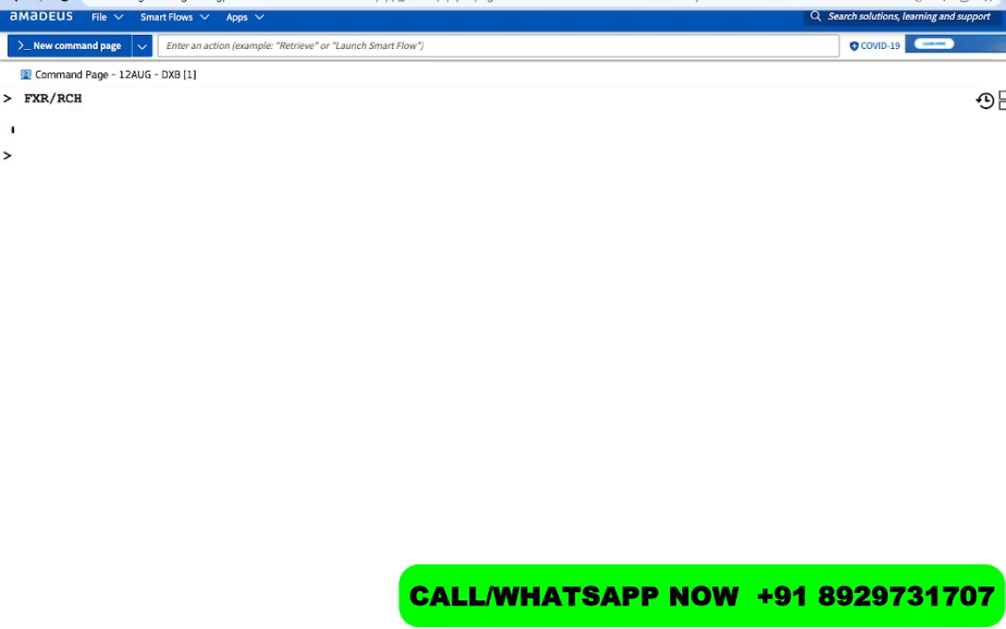
pyautogui.scroll(4, 90, 524)
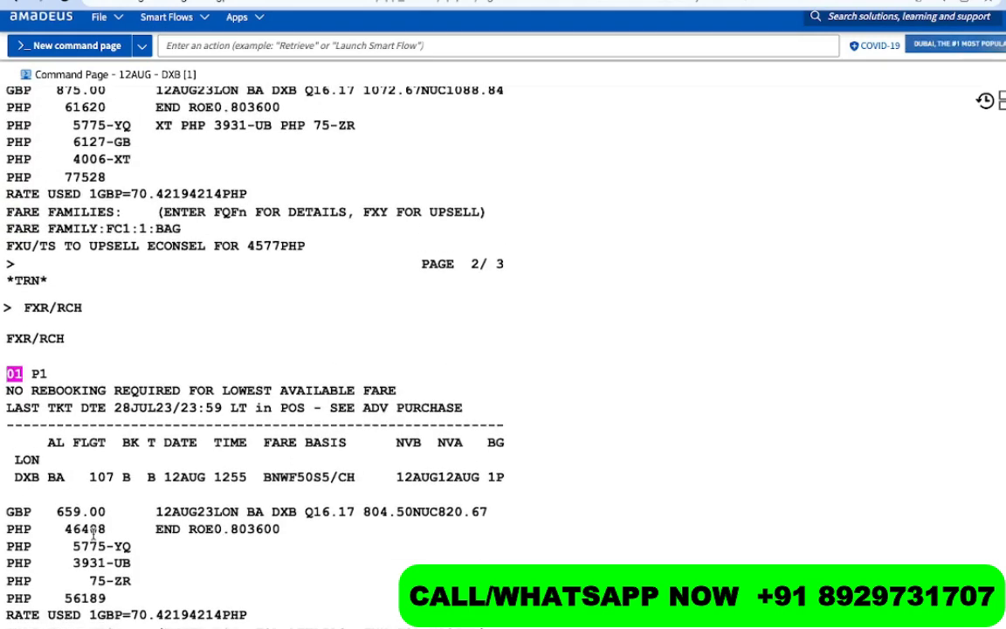
pyautogui.doubleClick(91, 176)
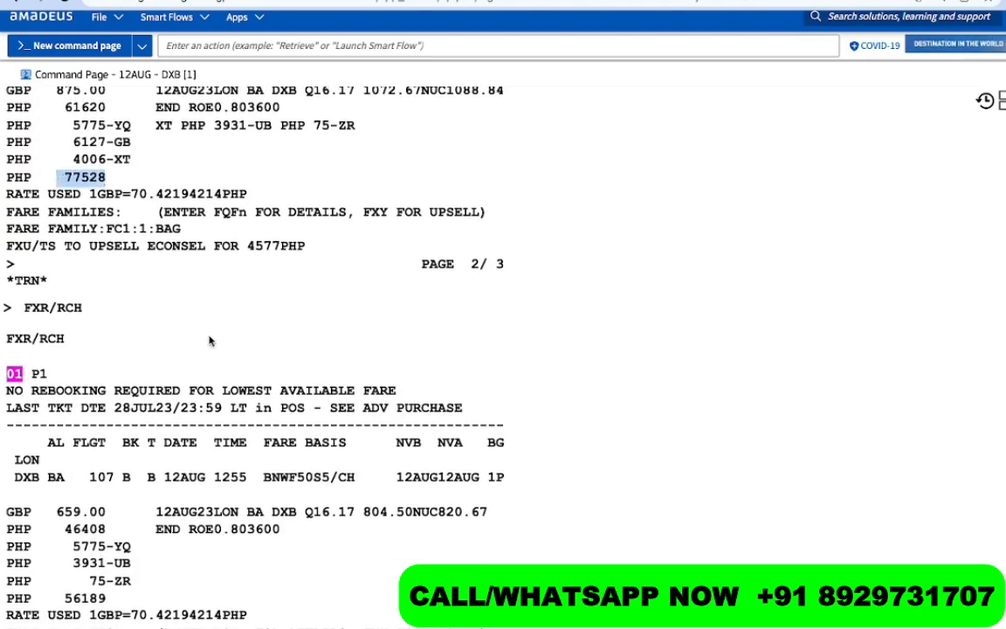
pyautogui.scroll(-3, 210, 342)
pyautogui.scroll(-1, 209, 343)
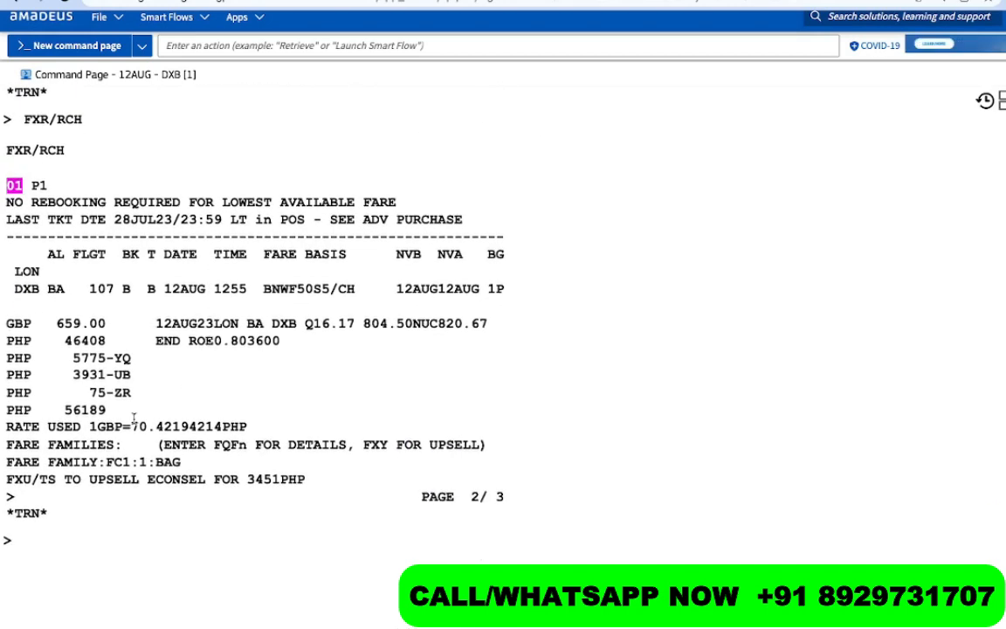
pyautogui.moveTo(111, 410); pyautogui.dragTo(57, 413)
pyautogui.scroll(-3, 57, 413)
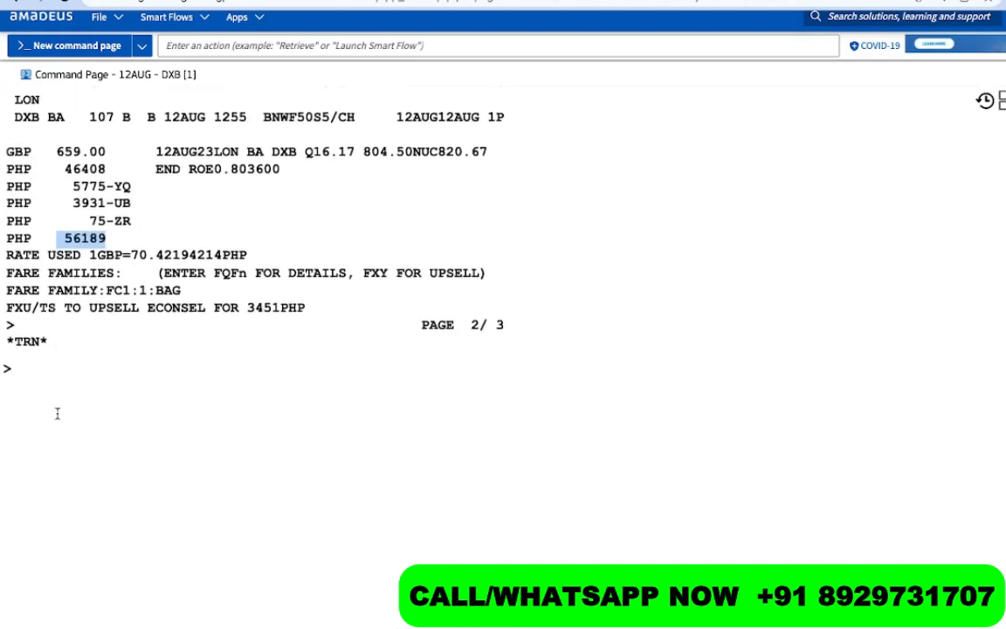
# - Try to price the London–Dubai itinerary at the infant fare with FXR/RIN
pyautogui.click(96, 426)
pyautogui.write('FXR/')
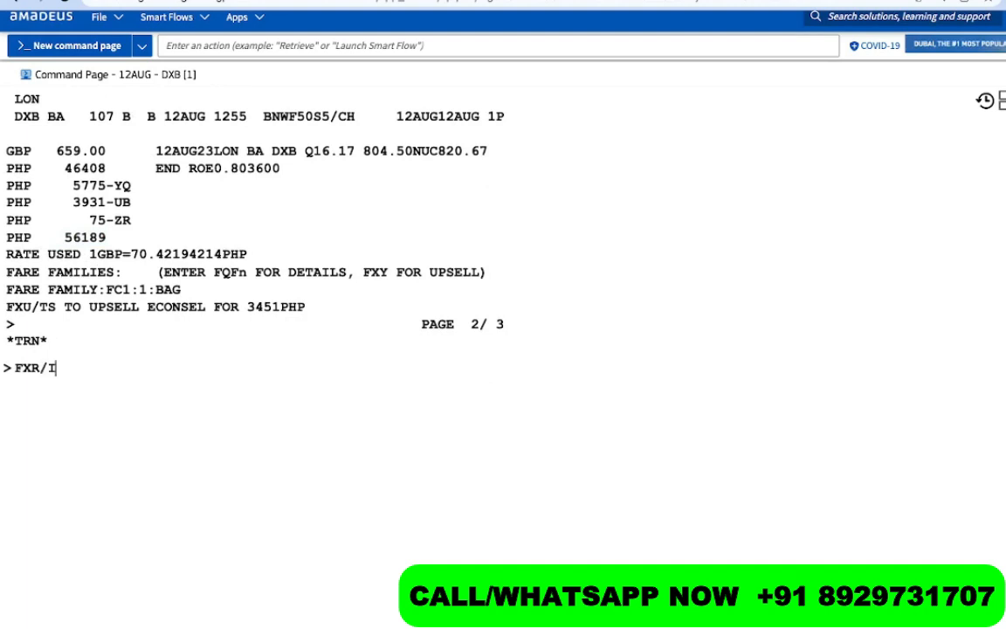
pyautogui.write('RIN')
pyautogui.press('Return')
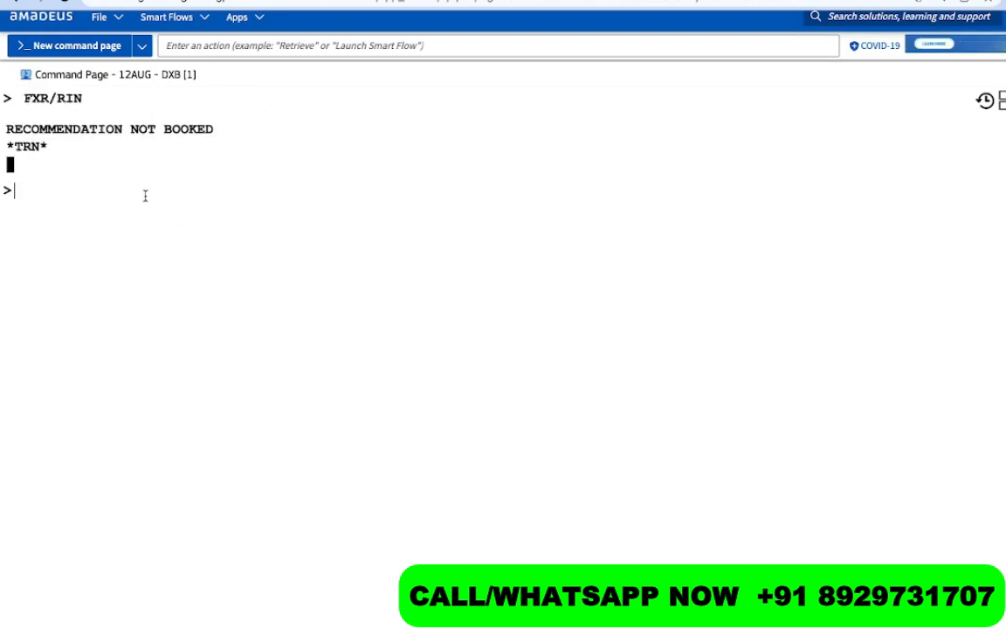
# - Reprice the itinerary at the adult fare with FXR and retry the infant pricing entry FXR/RIN
pyautogui.write('FXR')
pyautogui.press('Return')
pyautogui.write('FXR/')
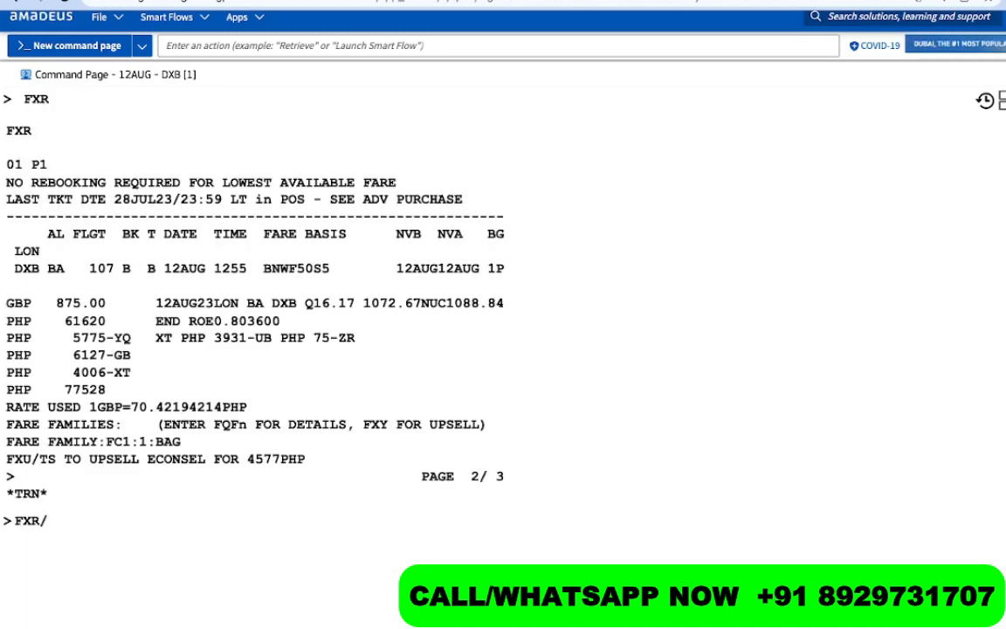
pyautogui.write('RIN')
pyautogui.press('Return')
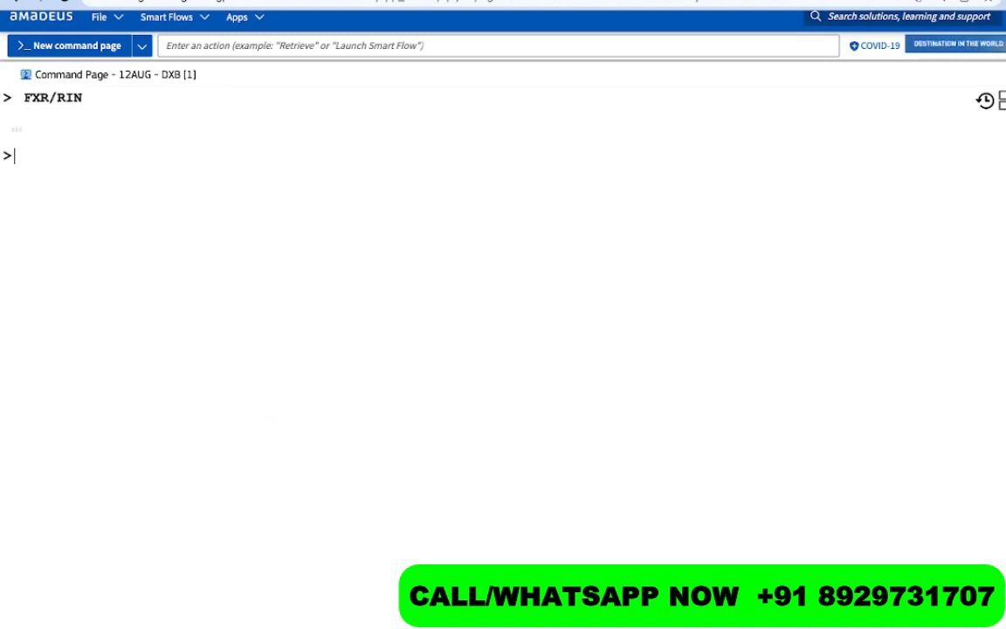
# - Try infant pricing with the entry FXR/IN, and correct that entry to FXR/RIN
pyautogui.write('FXR/IN')
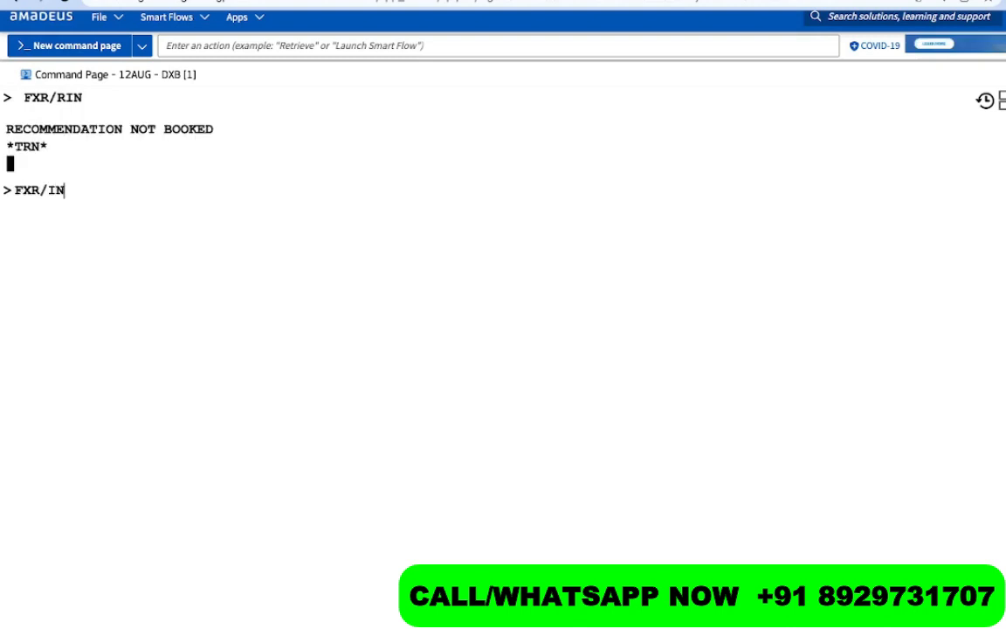
pyautogui.press('Return')
pyautogui.hotkey('alt', 'Up')
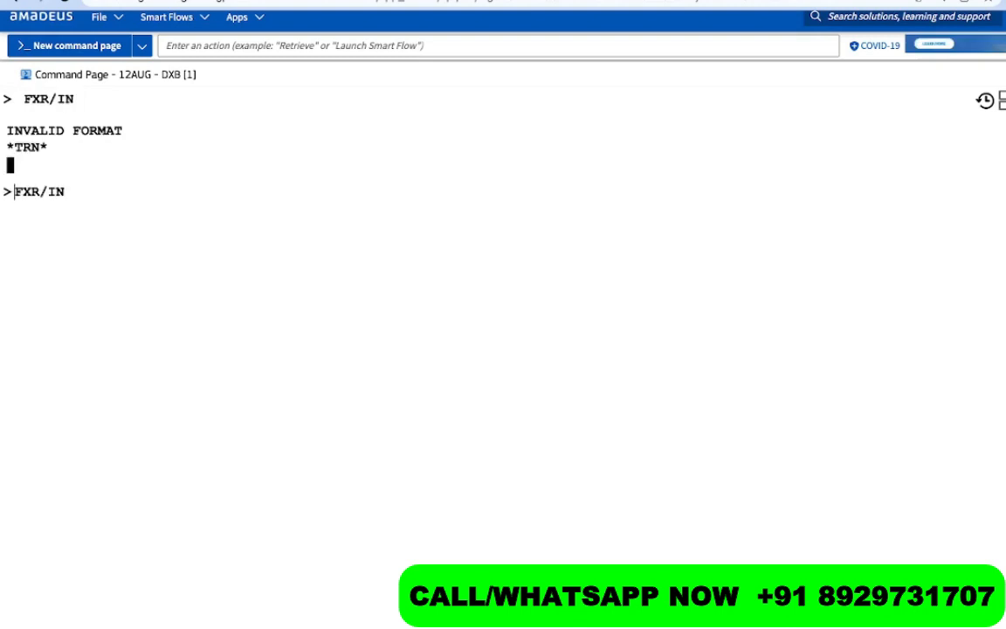
pyautogui.press('End')
pyautogui.press('Left')
pyautogui.press('Left')
pyautogui.write('R')
pyautogui.press('Return')
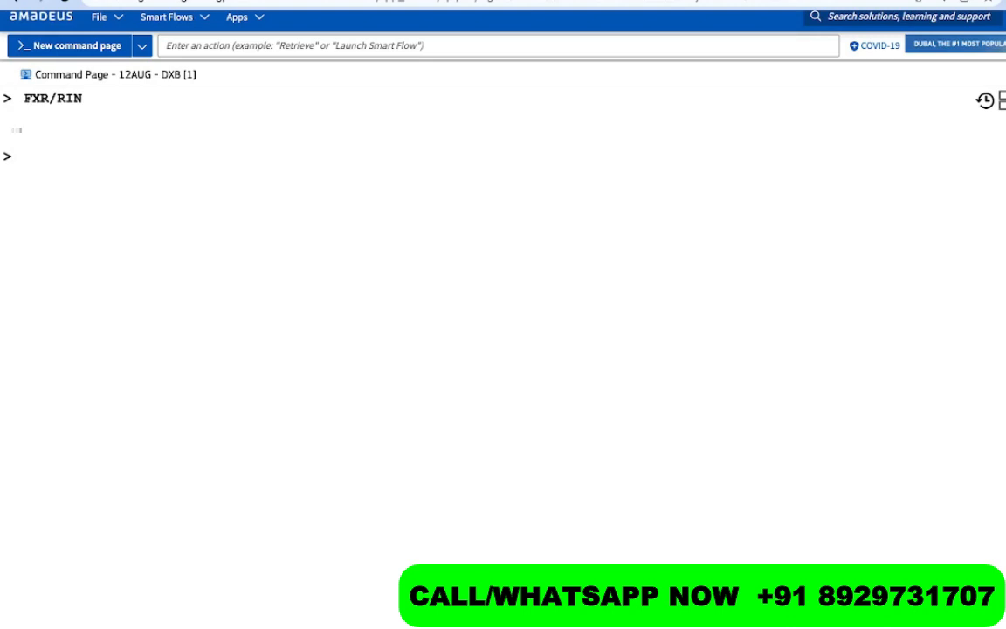
# - Try infant pricing with the entry FXR/INF and redisplay the booking with RT
pyautogui.hotkey('alt', 'Up')
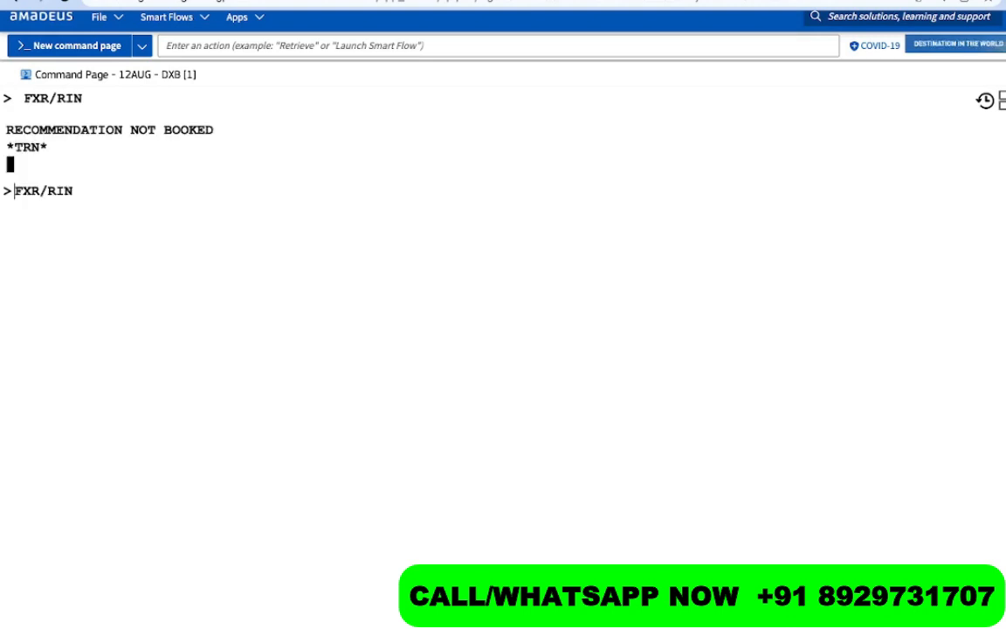
pyautogui.press('End')
pyautogui.press('BackSpace')
pyautogui.press('BackSpace')
pyautogui.press('BackSpace')
pyautogui.write('INF')
pyautogui.press('Return')
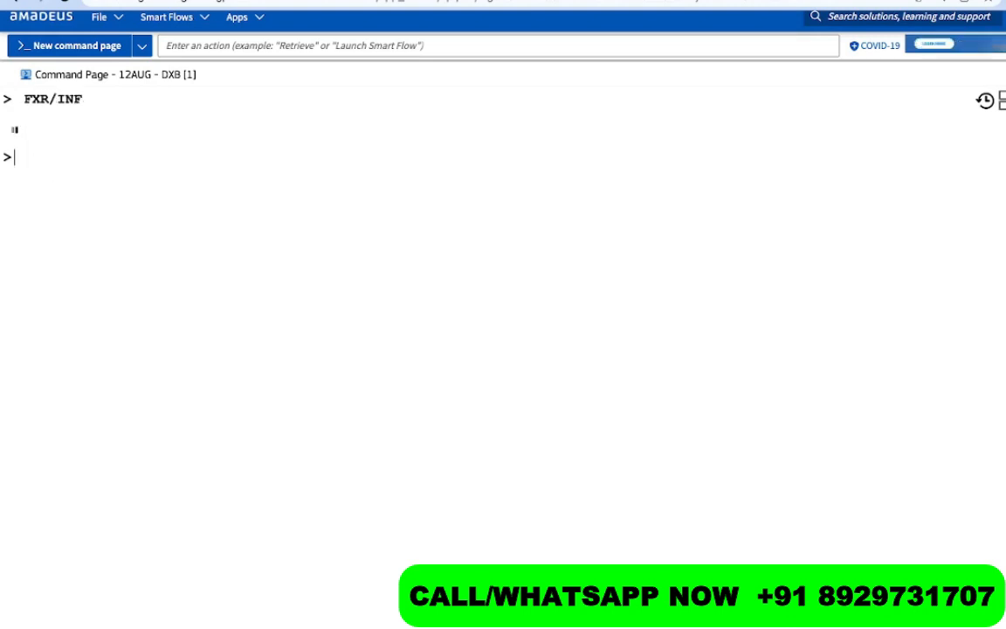
pyautogui.write('RT')
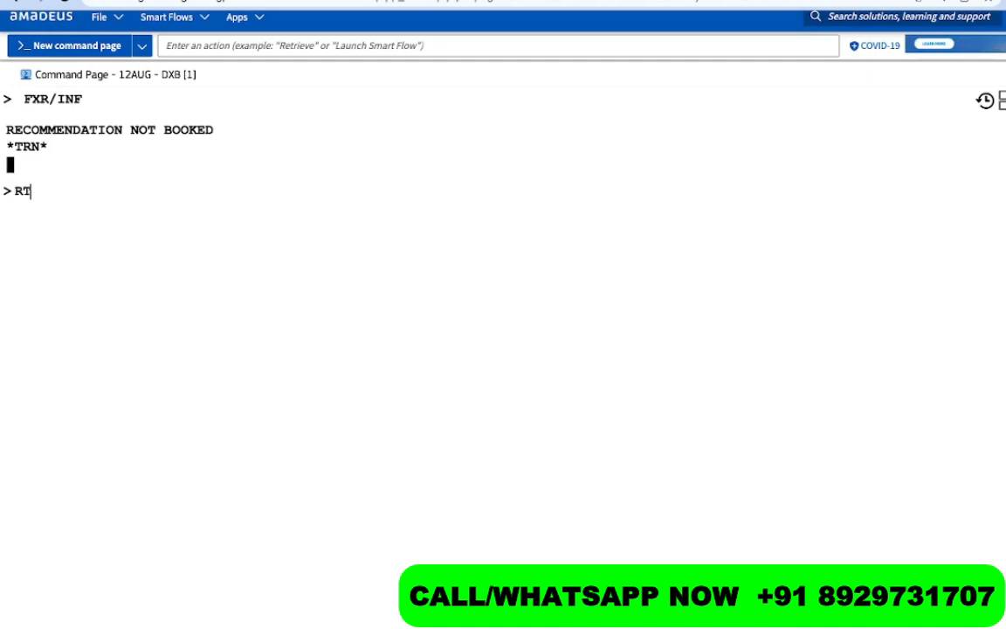
pyautogui.press('Return')
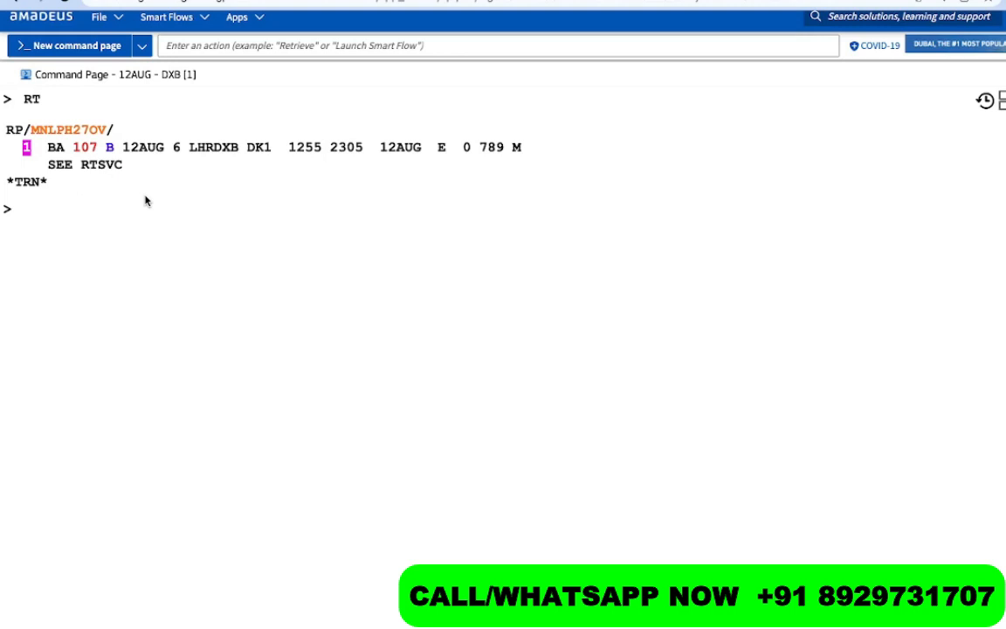
# - Ignore the London–Dubai booking with IG and list Air Canada availability for YYZ to LON on 12AUG
pyautogui.write('IG')
pyautogui.press('Return')
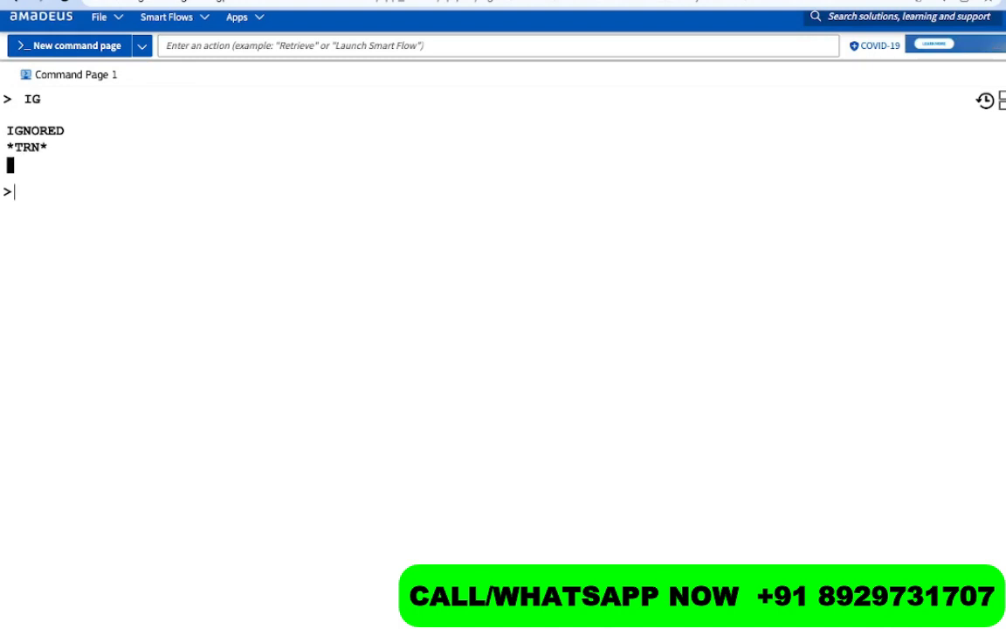
pyautogui.write('AN12AU')
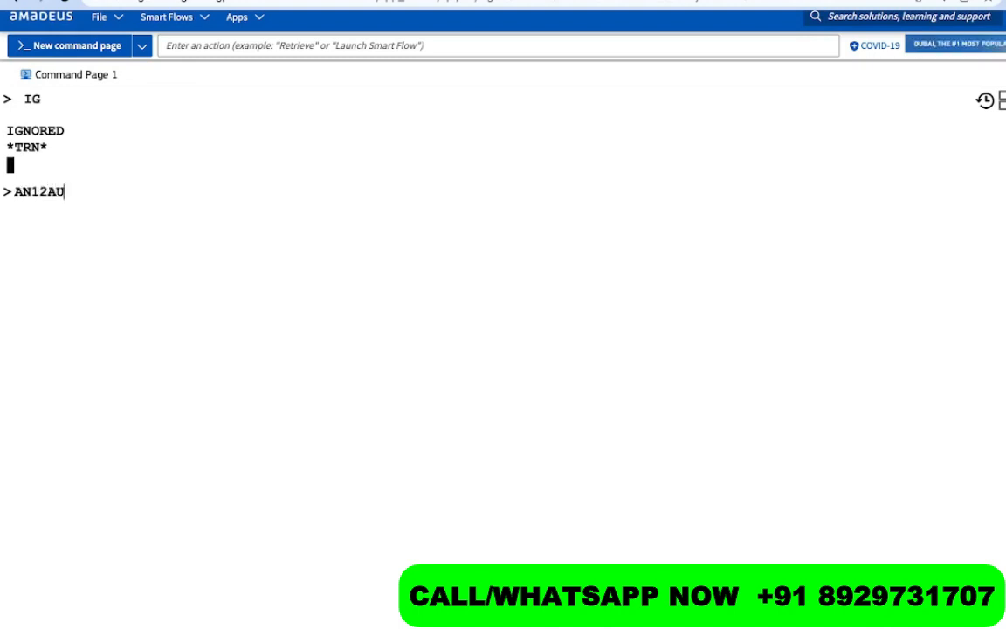
pyautogui.write('GYYZ')
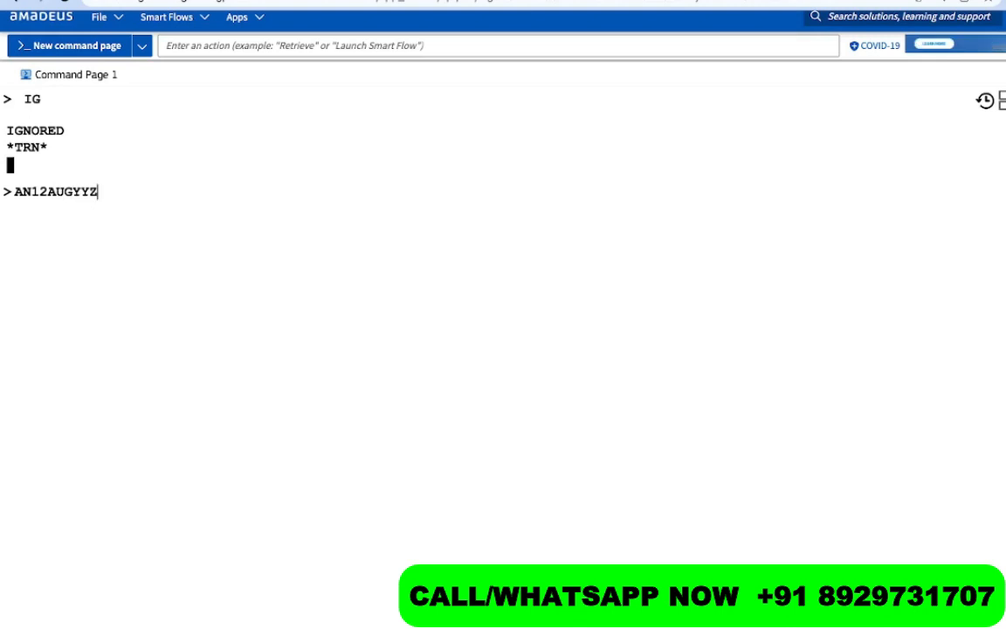
pyautogui.write('LON/AAC')
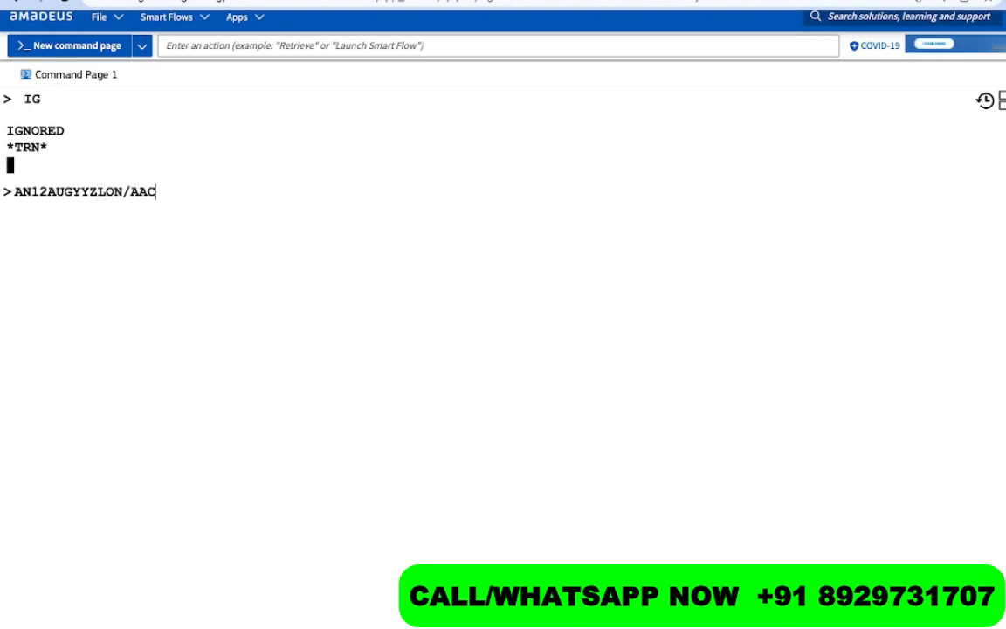
pyautogui.press('Return')
# - Sell one Y-class seat on the first listed Air Canada flight and price the itinerary with FXR
pyautogui.write('SS1Y1')
pyautogui.press('Return')
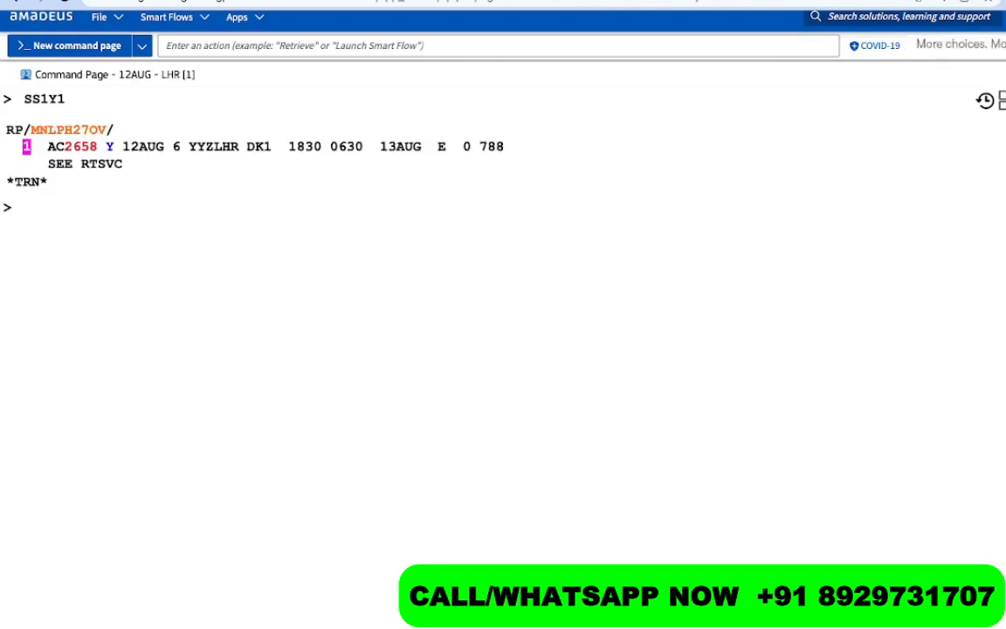
pyautogui.scroll(8, 297, 288)
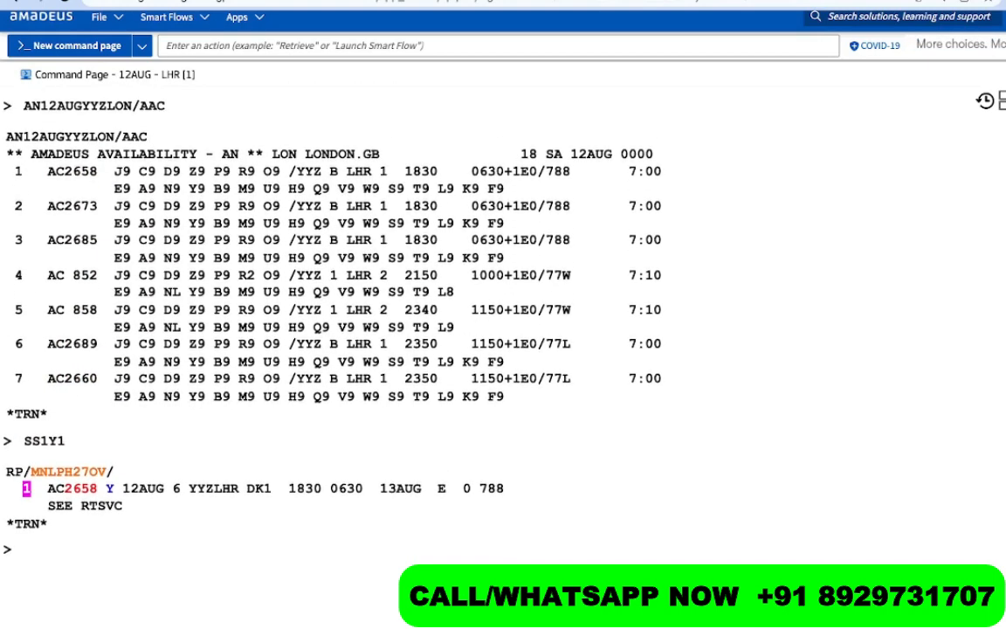
pyautogui.scroll(-5, 297, 305)
pyautogui.write('FXR')
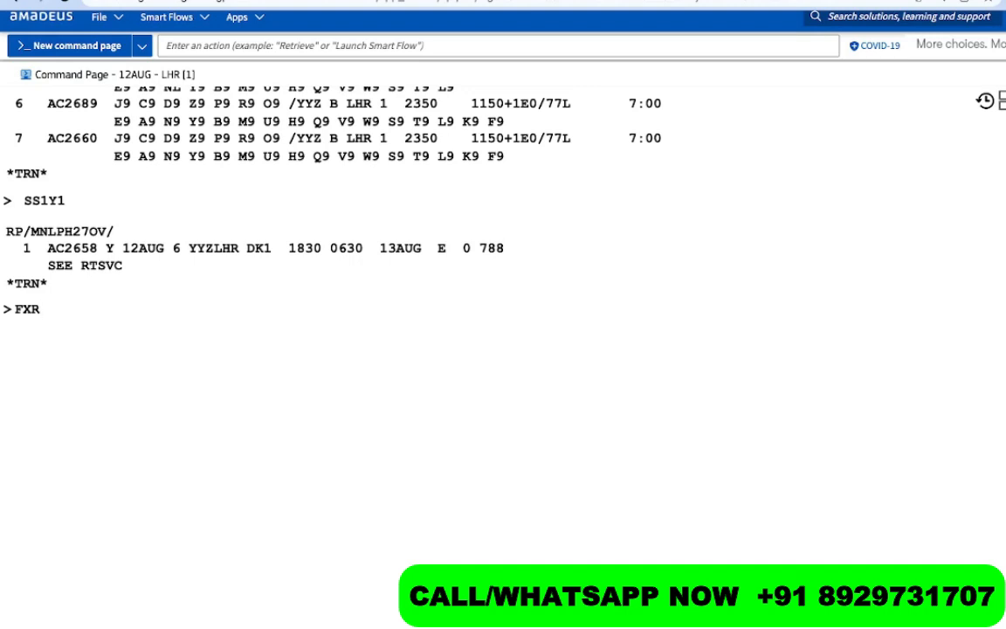
pyautogui.press('Return')
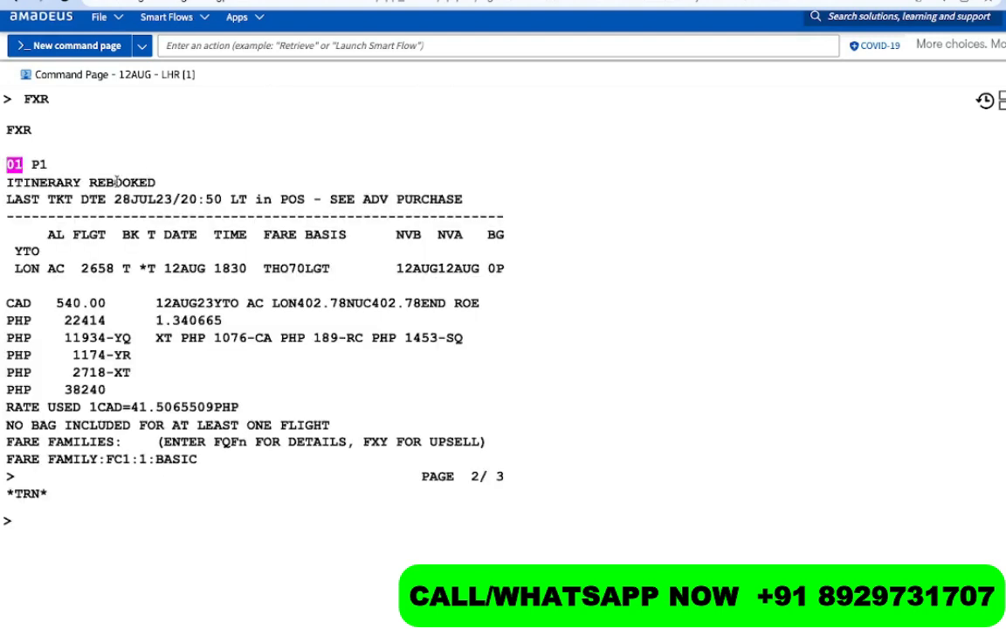
# - Check the total fare, baggage allowance and fare family in the FXR quote, and redisplay the booking with RT
pyautogui.moveTo(108, 390); pyautogui.dragTo(29, 391)
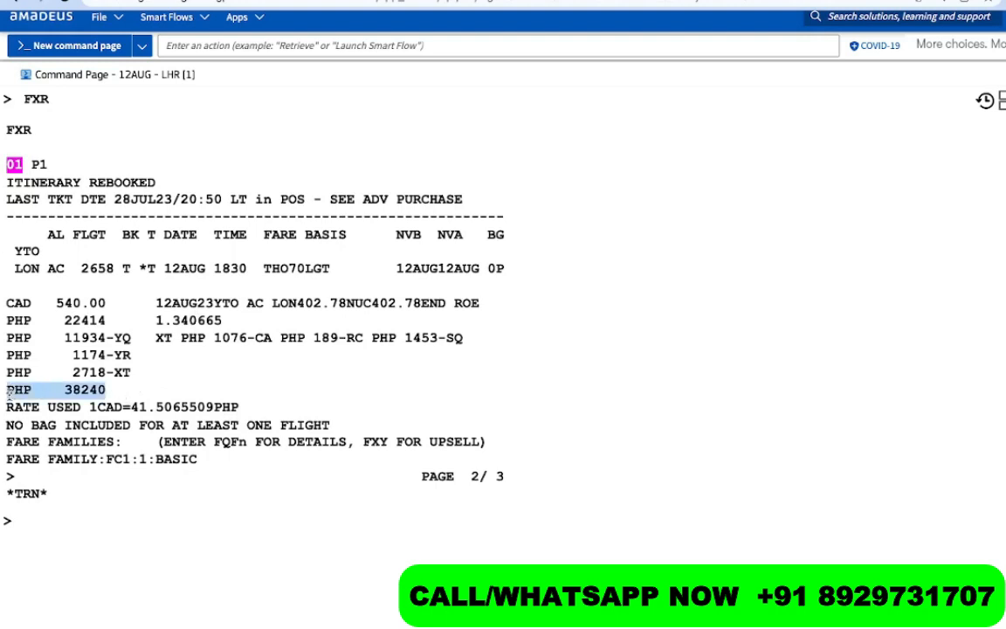
pyautogui.click(486, 266)
pyautogui.moveTo(486, 267)
pyautogui.mouseDown()
pyautogui.moveTo(523, 268)
pyautogui.moveTo(503, 268)
pyautogui.mouseUp()
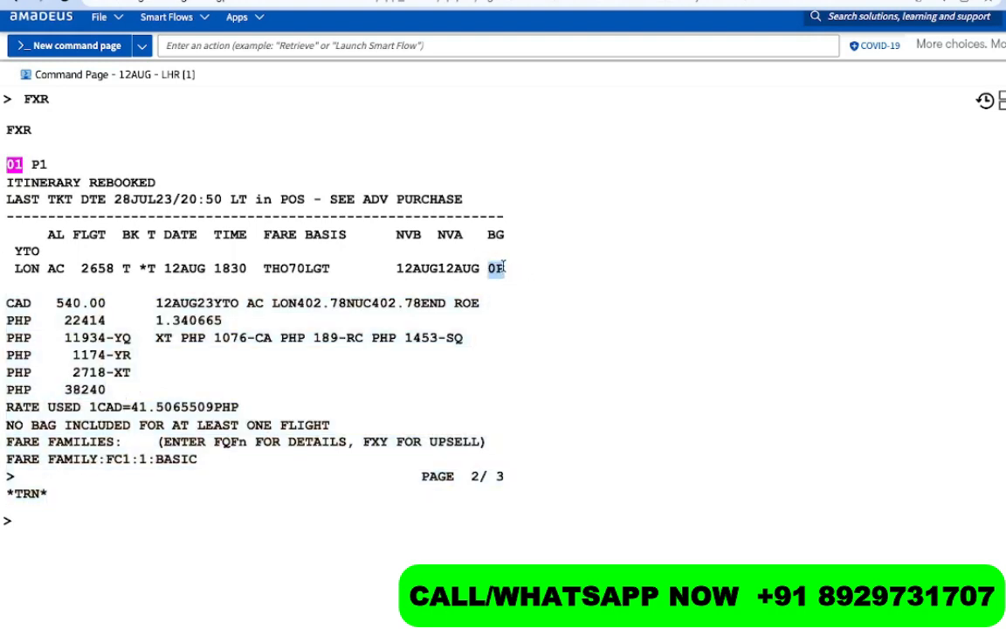
pyautogui.scroll(-2, 224, 519)
pyautogui.click(224, 518)
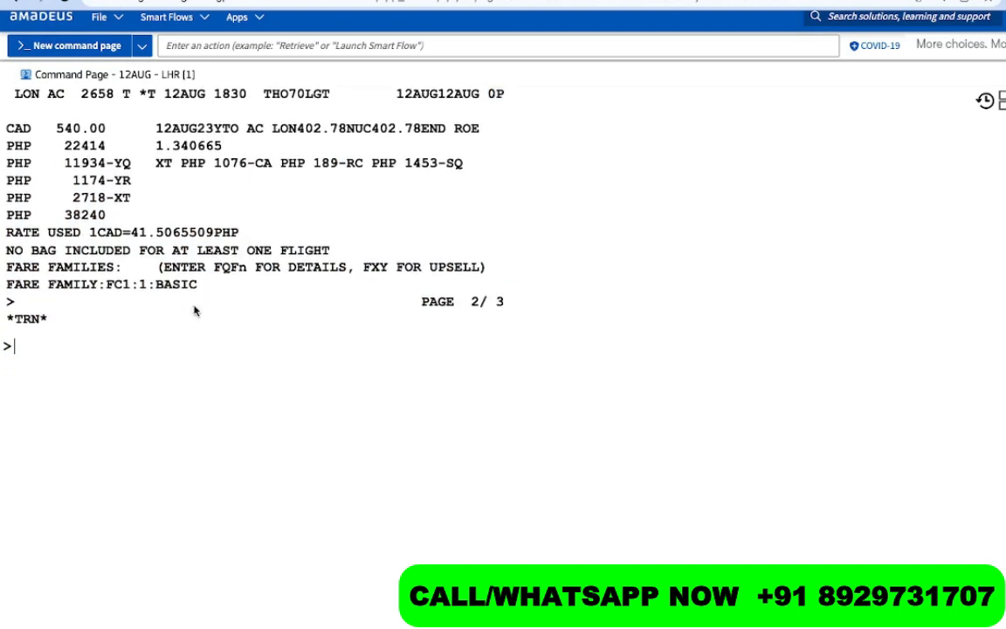
pyautogui.moveTo(199, 286); pyautogui.dragTo(9, 286)
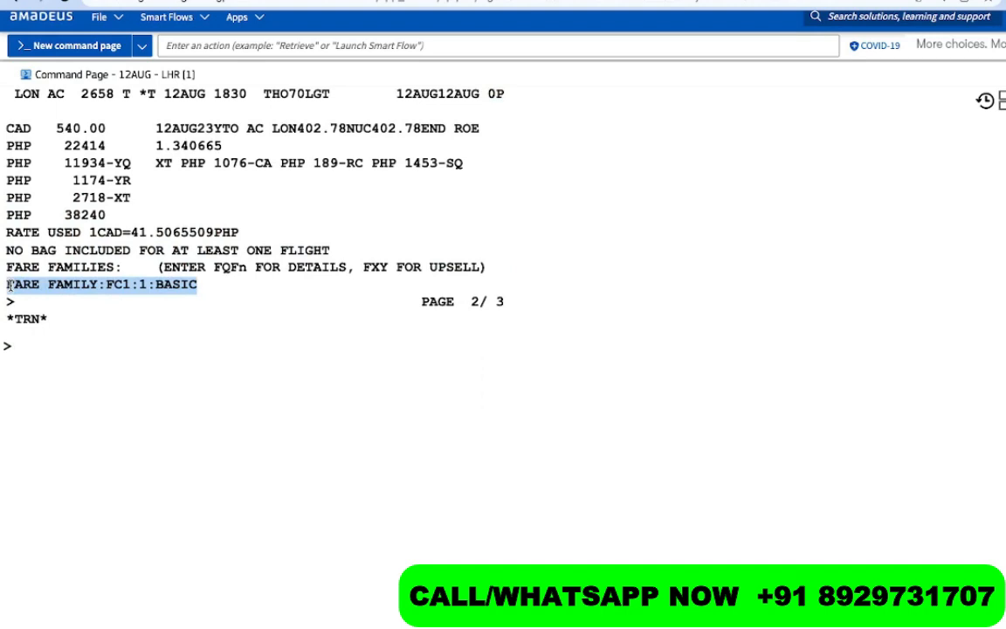
pyautogui.click(55, 381)
pyautogui.write('RT')
pyautogui.press('Return')
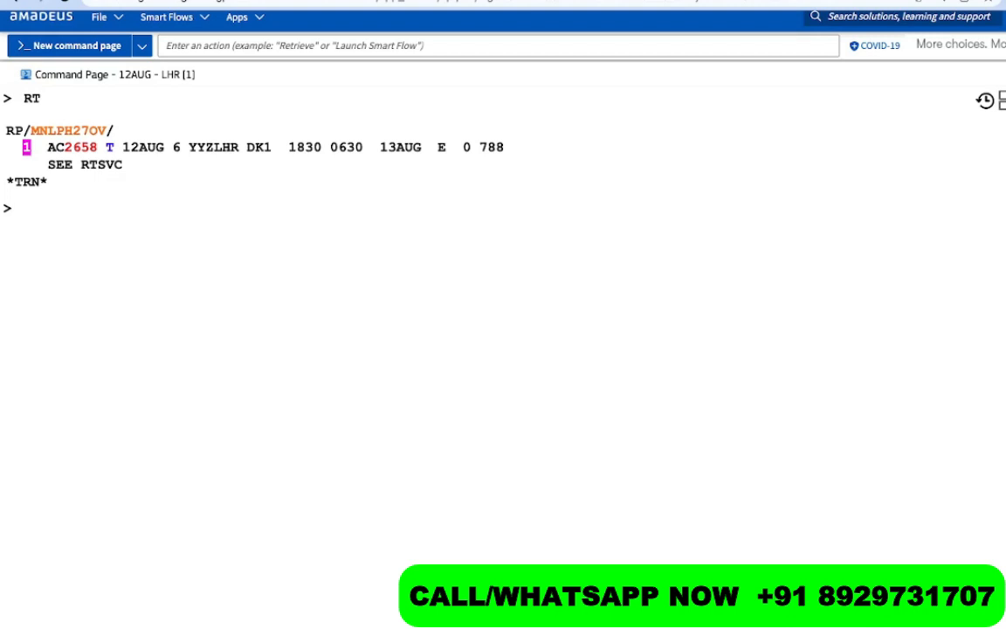
# - Price the Air Canada itinerary for adult, child and infant passengers with the entry FXX/RADT*CH*IN
pyautogui.write('FXR')
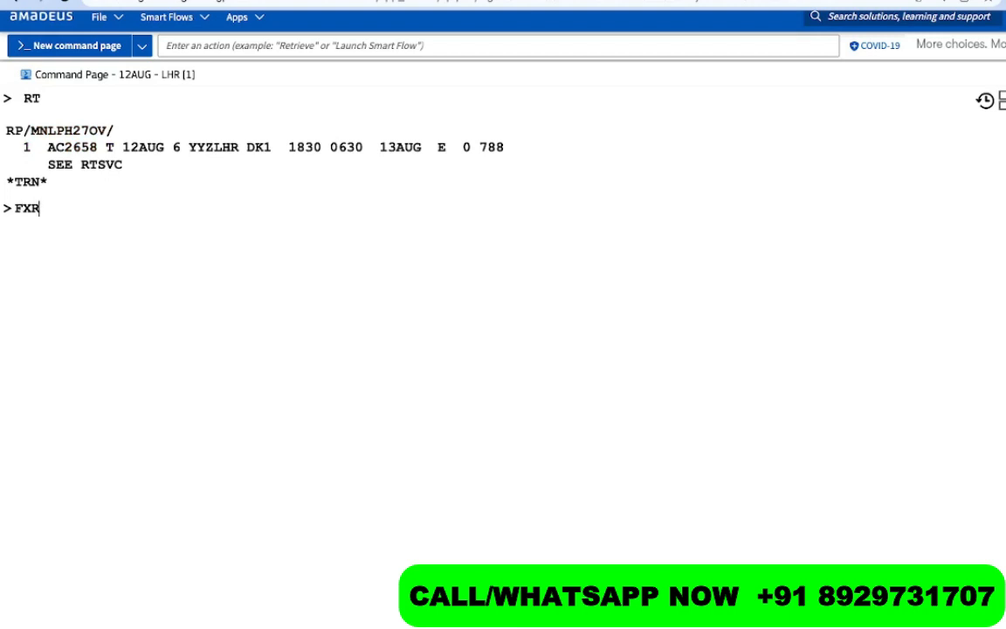
pyautogui.press('BackSpace')
pyautogui.write('X/RADT*')
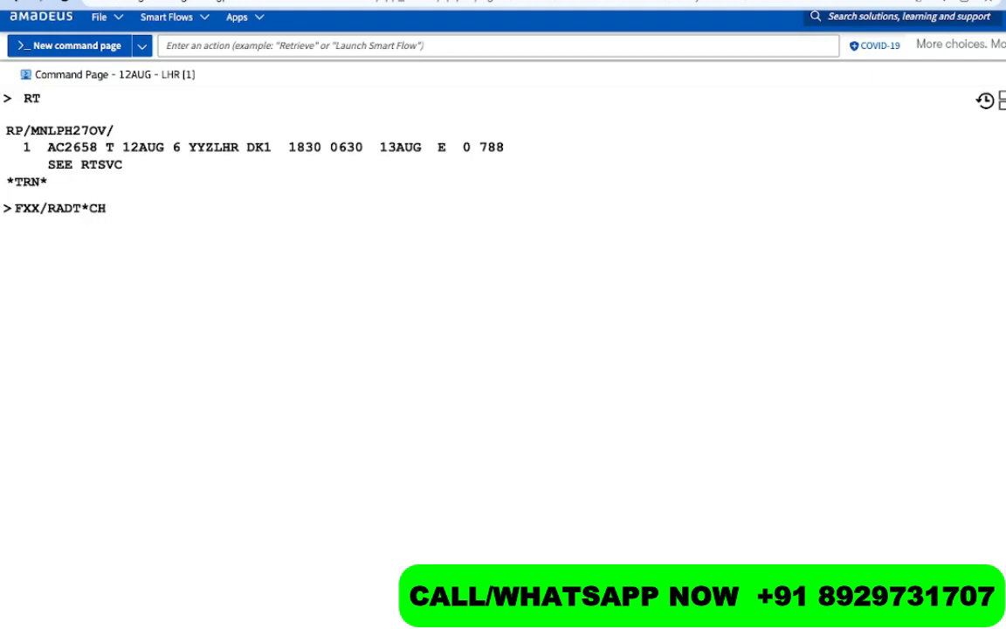
pyautogui.write('*IN')
pyautogui.press('Return')
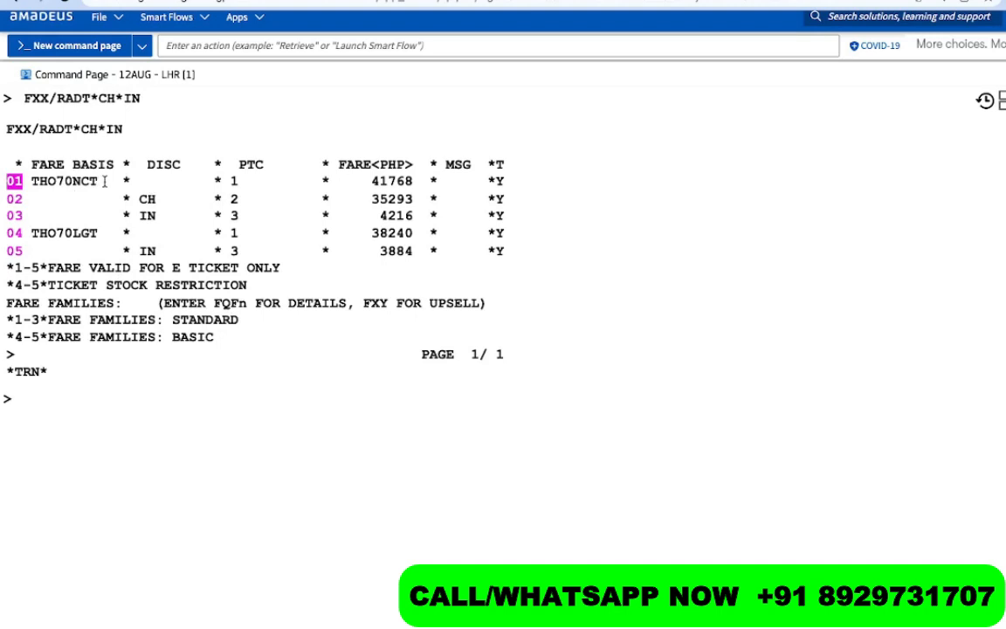
# - Examine the adult, child and infant totals listed for fare basis THO70NCT
pyautogui.moveTo(104, 181); pyautogui.dragTo(28, 180)
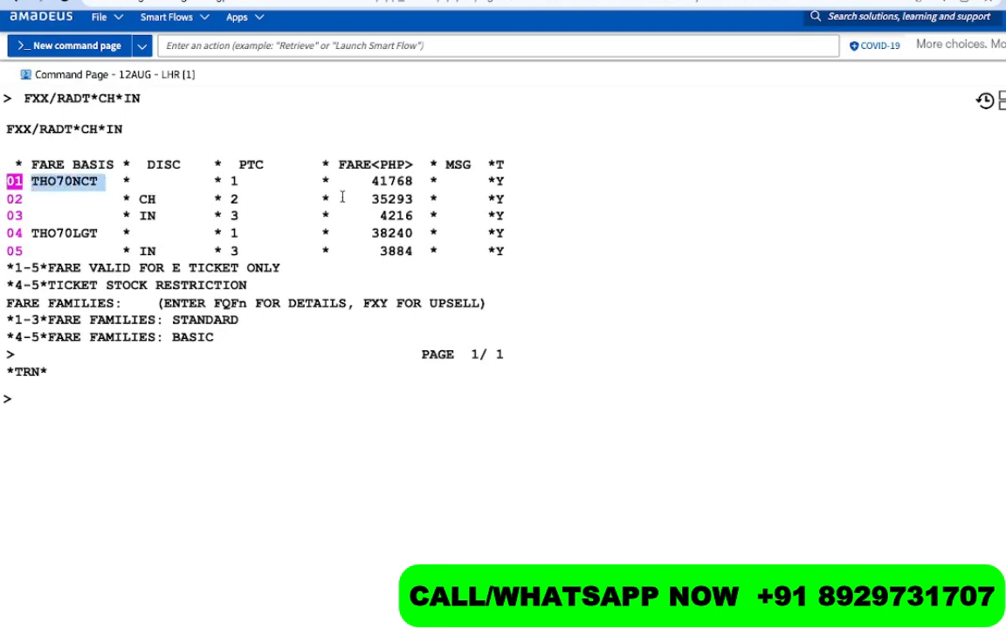
pyautogui.moveTo(421, 181); pyautogui.dragTo(357, 180)
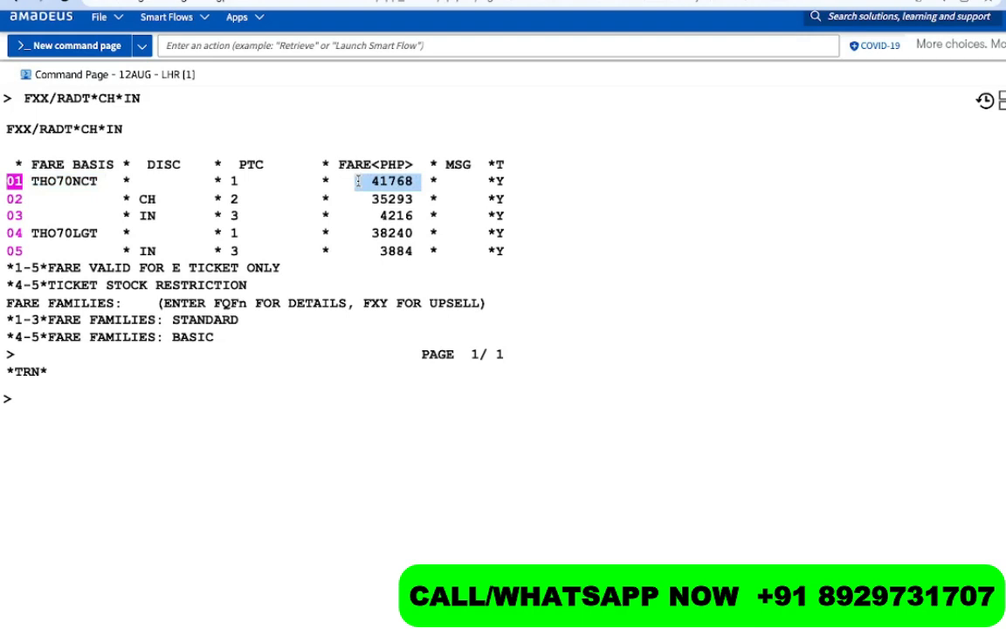
pyautogui.click(176, 184)
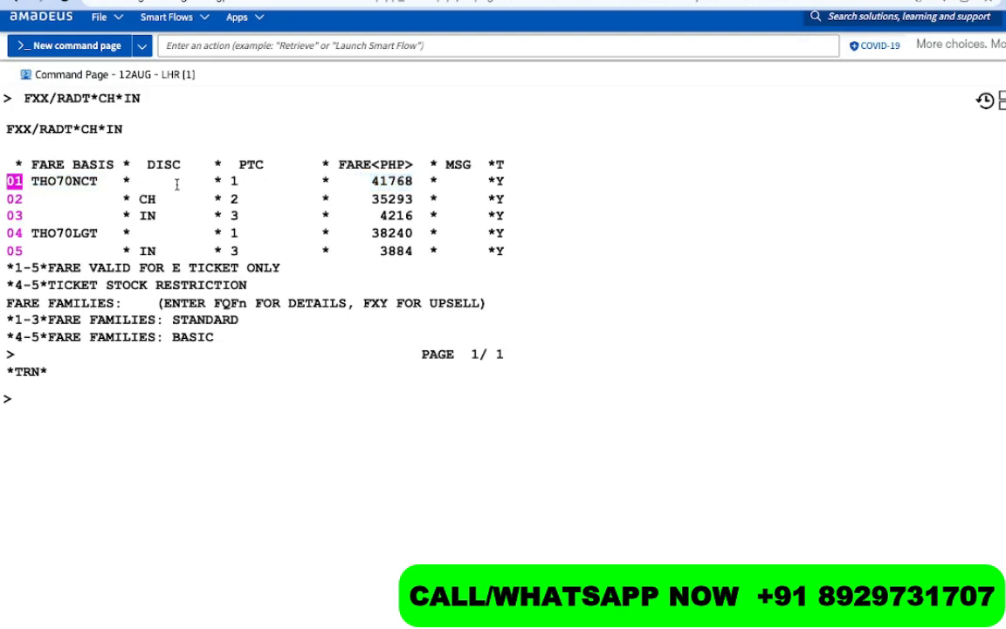
pyautogui.moveTo(176, 184); pyautogui.dragTo(32, 181)
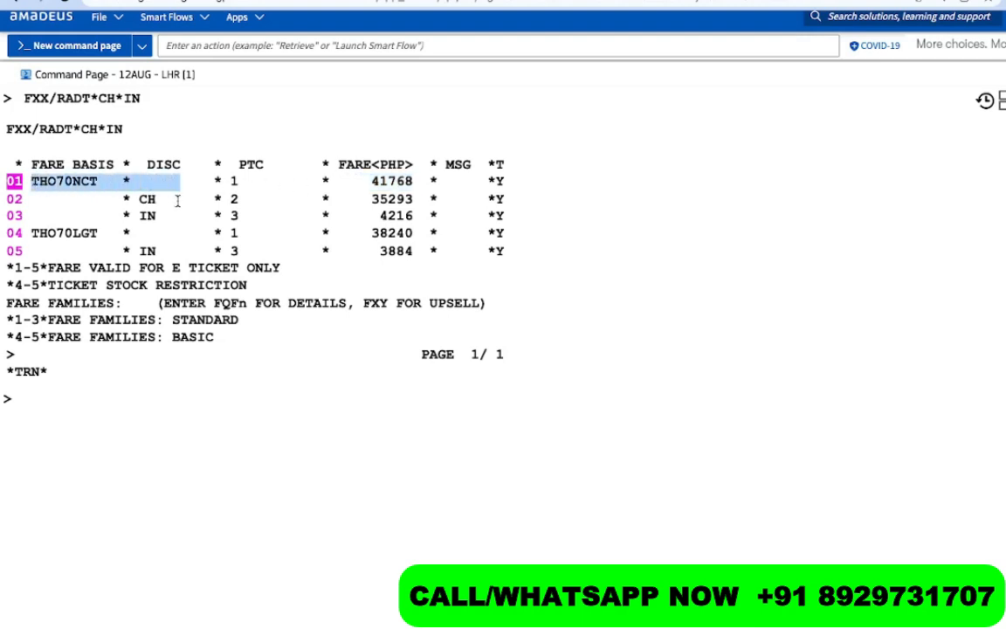
pyautogui.moveTo(178, 200); pyautogui.dragTo(15, 203)
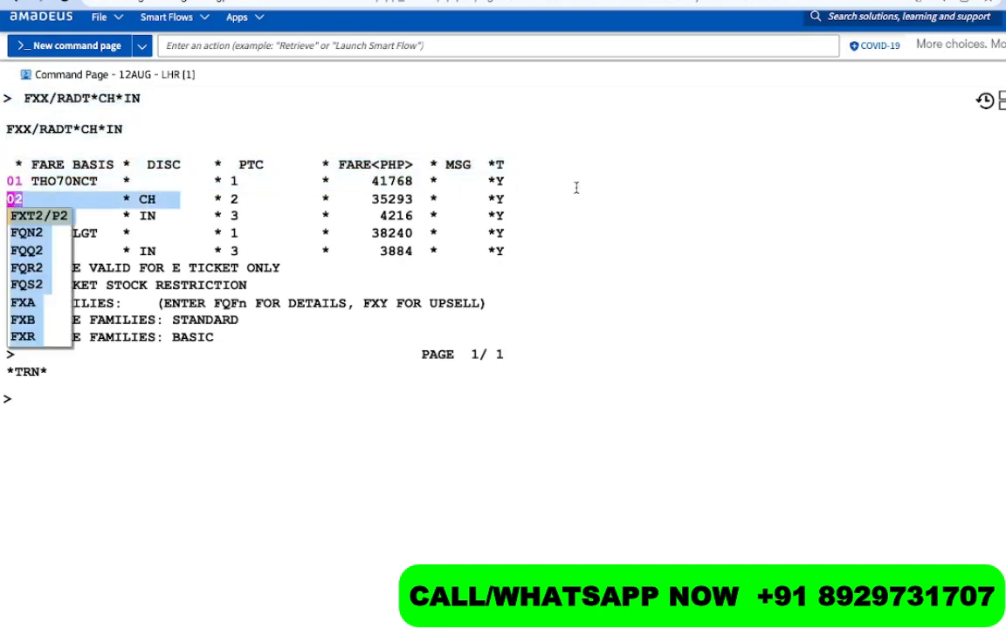
pyautogui.moveTo(438, 200); pyautogui.dragTo(365, 202)
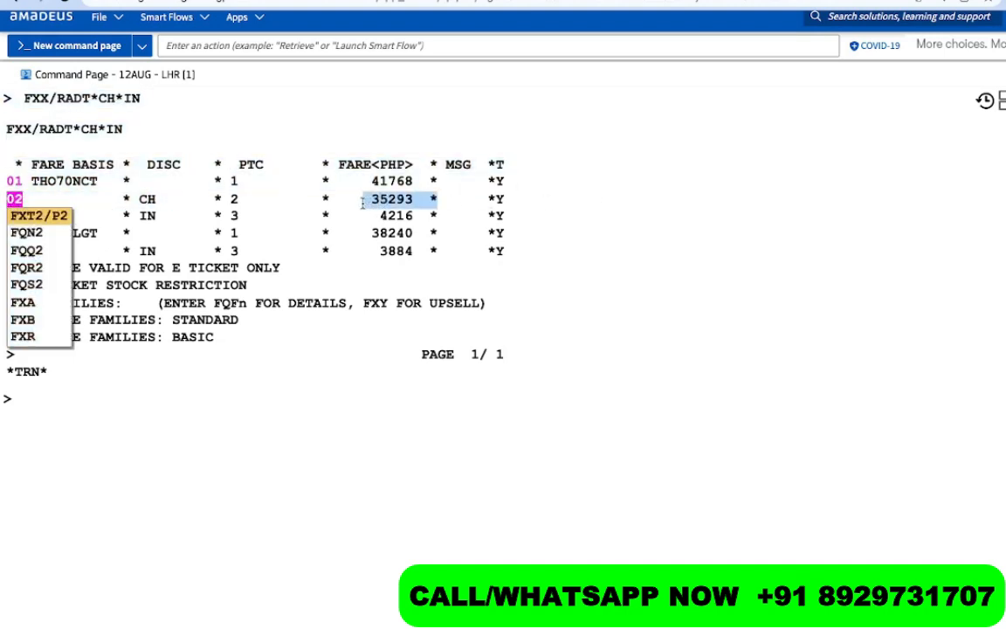
pyautogui.moveTo(171, 217); pyautogui.dragTo(31, 216)
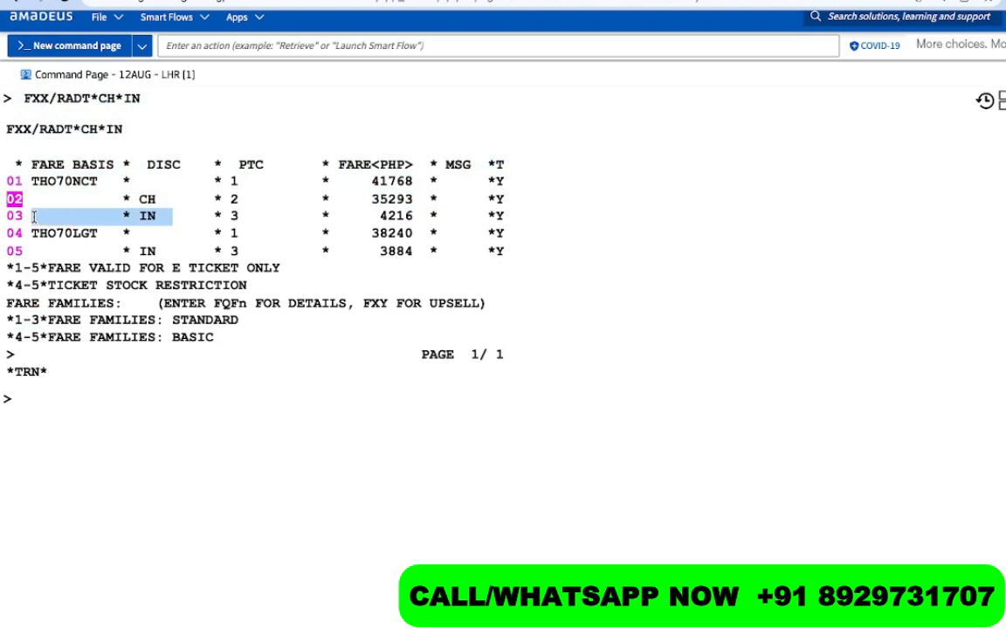
pyautogui.moveTo(429, 216); pyautogui.dragTo(382, 216)
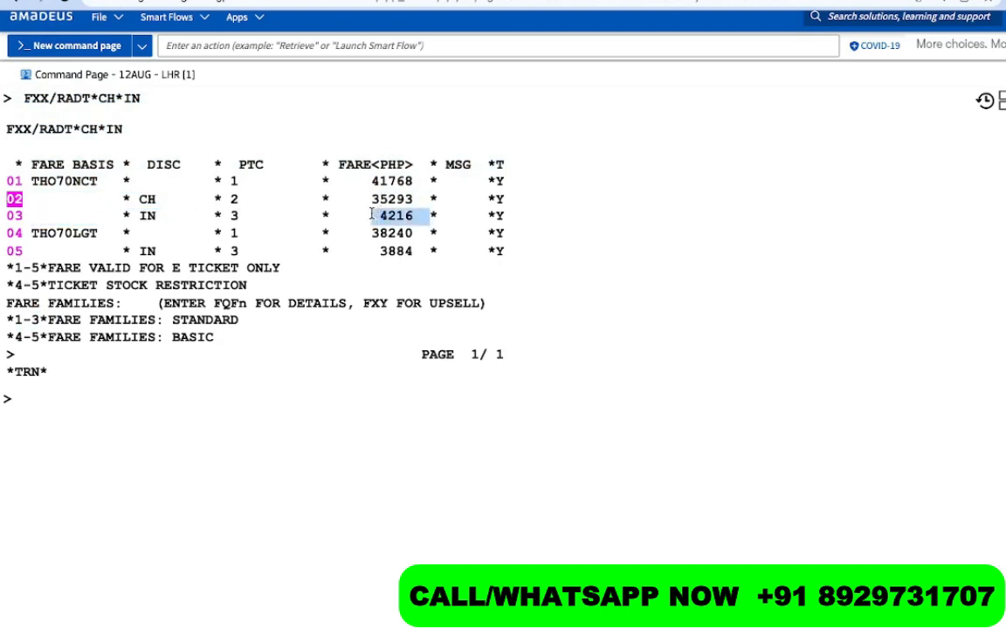
# - Compare the adult totals of fare bases THO70LGT and THO70NCT and the fare family each belongs to
pyautogui.click(166, 230)
pyautogui.moveTo(166, 232); pyautogui.dragTo(31, 232)
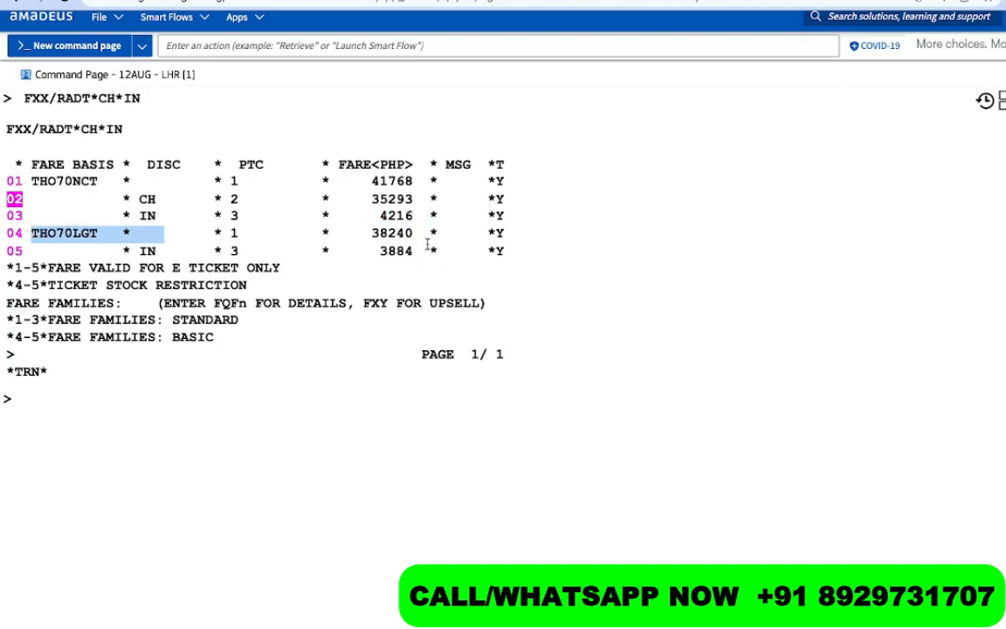
pyautogui.moveTo(413, 232); pyautogui.dragTo(347, 232)
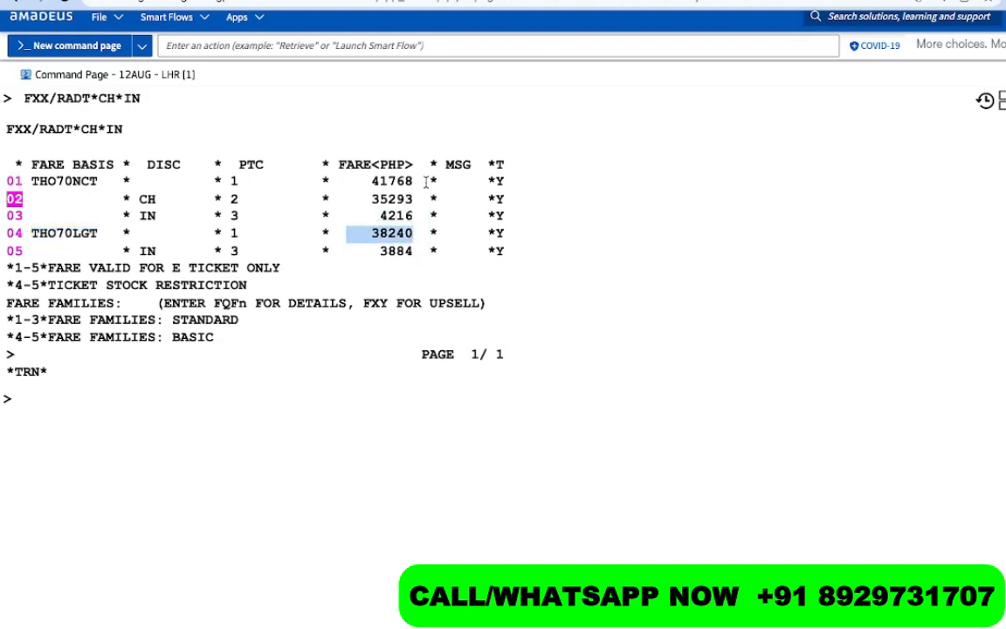
pyautogui.moveTo(180, 232); pyautogui.dragTo(139, 234)
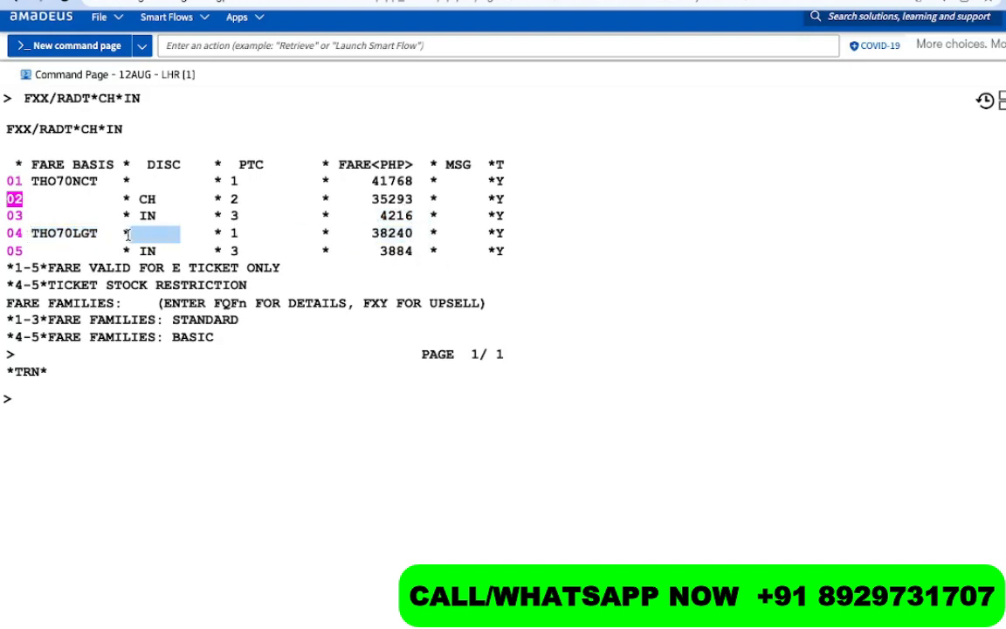
pyautogui.click(423, 181)
pyautogui.moveTo(423, 182); pyautogui.dragTo(354, 182)
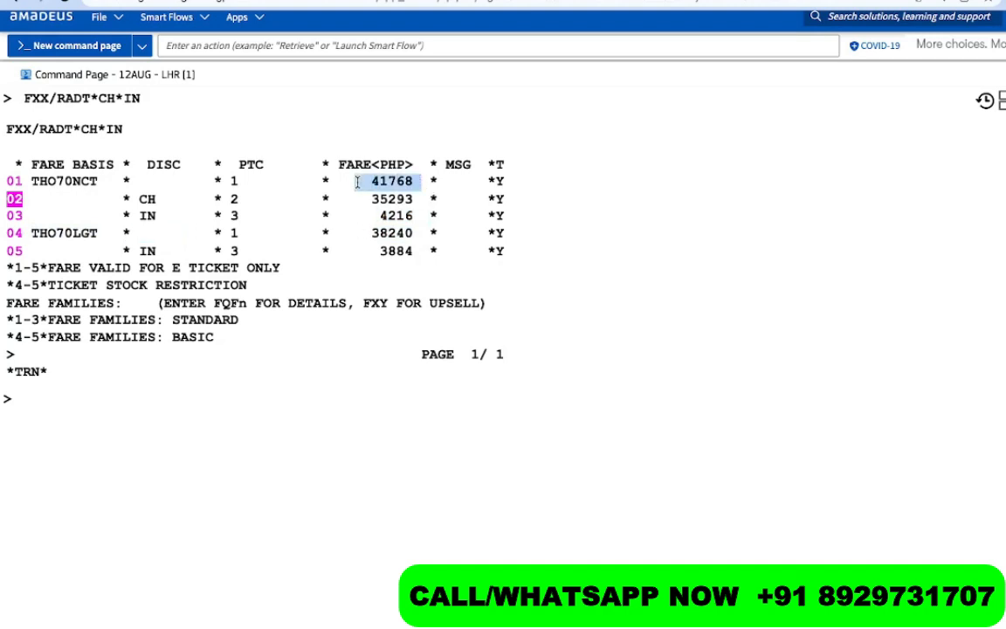
pyautogui.moveTo(187, 182); pyautogui.dragTo(122, 184)
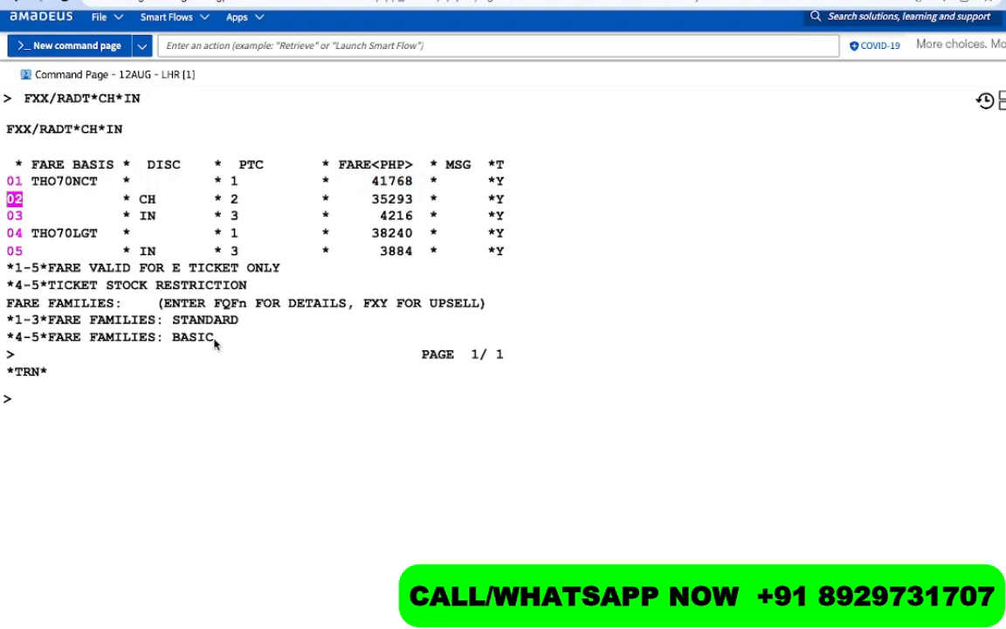
pyautogui.moveTo(213, 340); pyautogui.dragTo(98, 338)
pyautogui.moveTo(420, 233); pyautogui.dragTo(364, 237)
pyautogui.moveTo(224, 346); pyautogui.dragTo(150, 339)
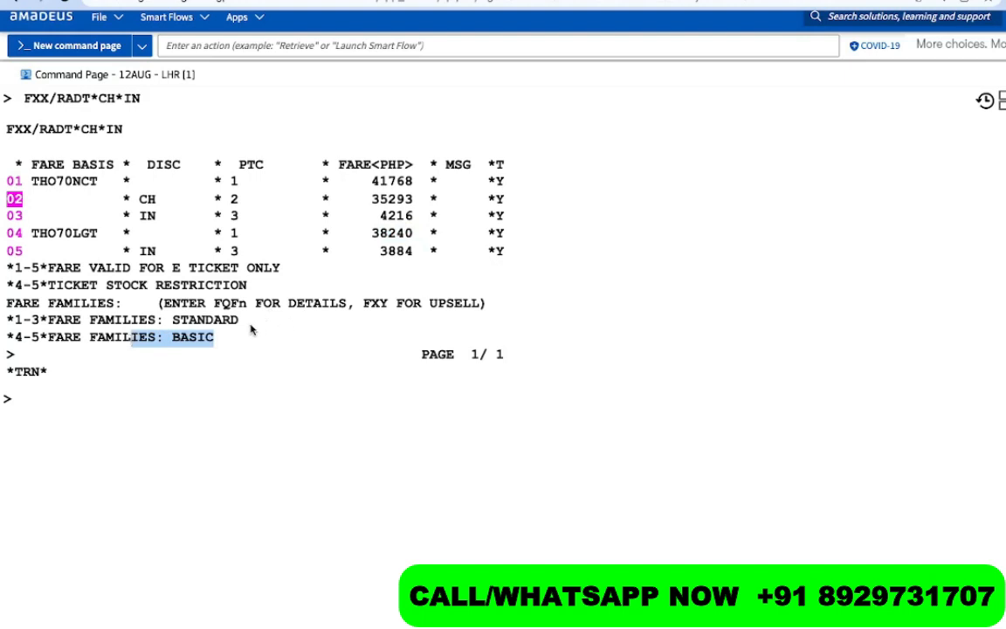
pyautogui.moveTo(239, 321); pyautogui.dragTo(150, 319)
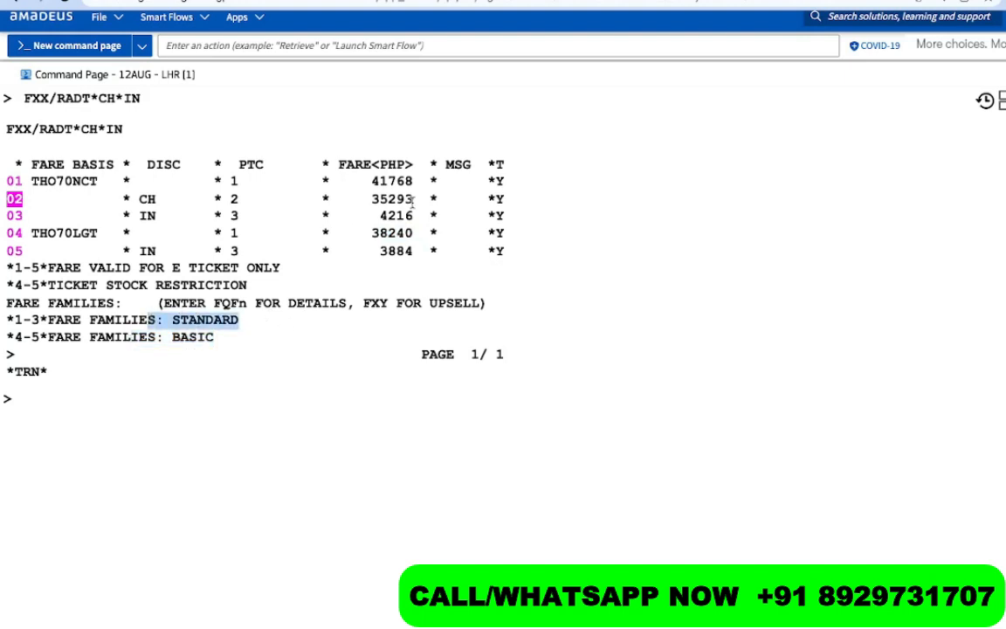
pyautogui.moveTo(413, 180); pyautogui.dragTo(363, 183)
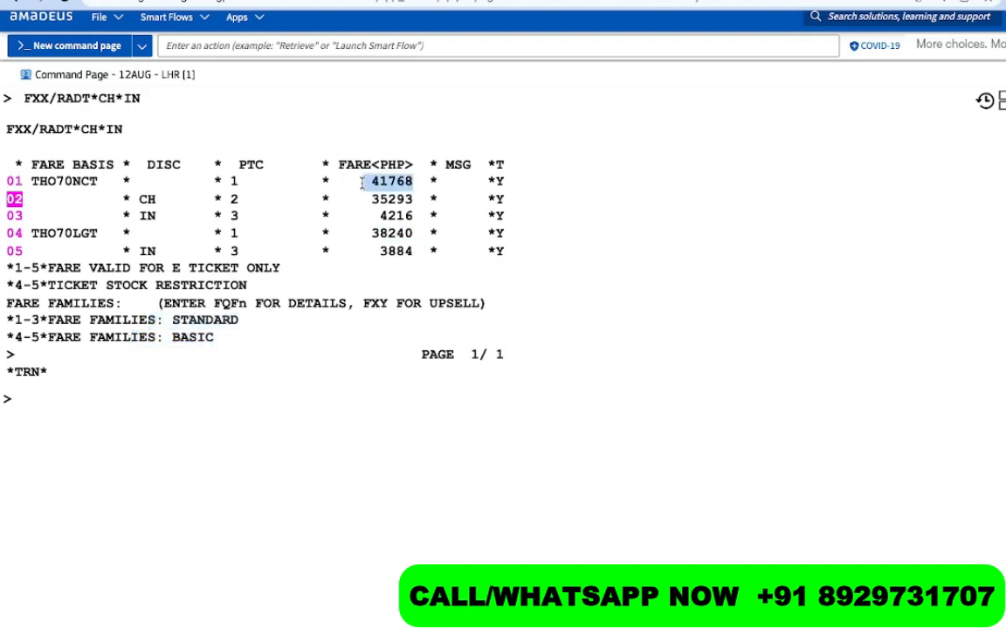
# - Display the detailed quote for fare line 01 with FQQ01 and check its baggage allowance and total
pyautogui.click(224, 419)
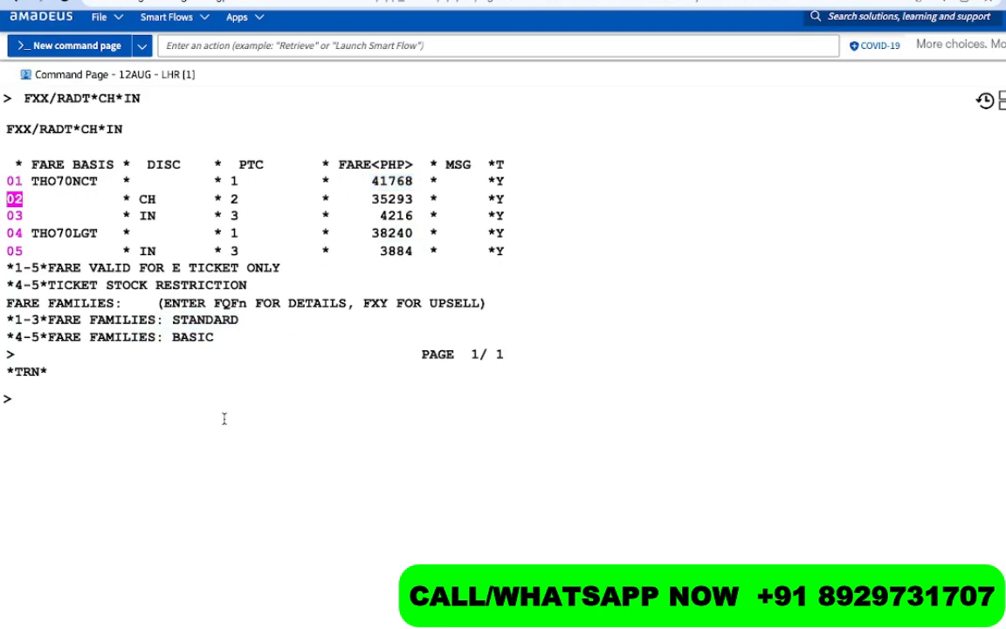
pyautogui.write('FQF1')
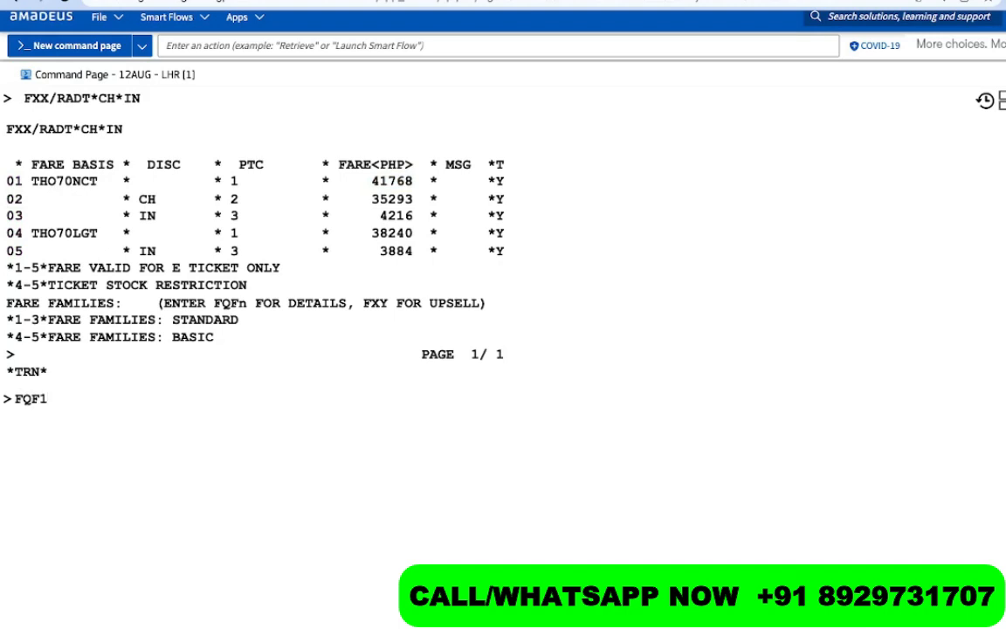
pyautogui.press('BackSpace')
pyautogui.press('BackSpace')
pyautogui.write('Q01')
pyautogui.press('Return')
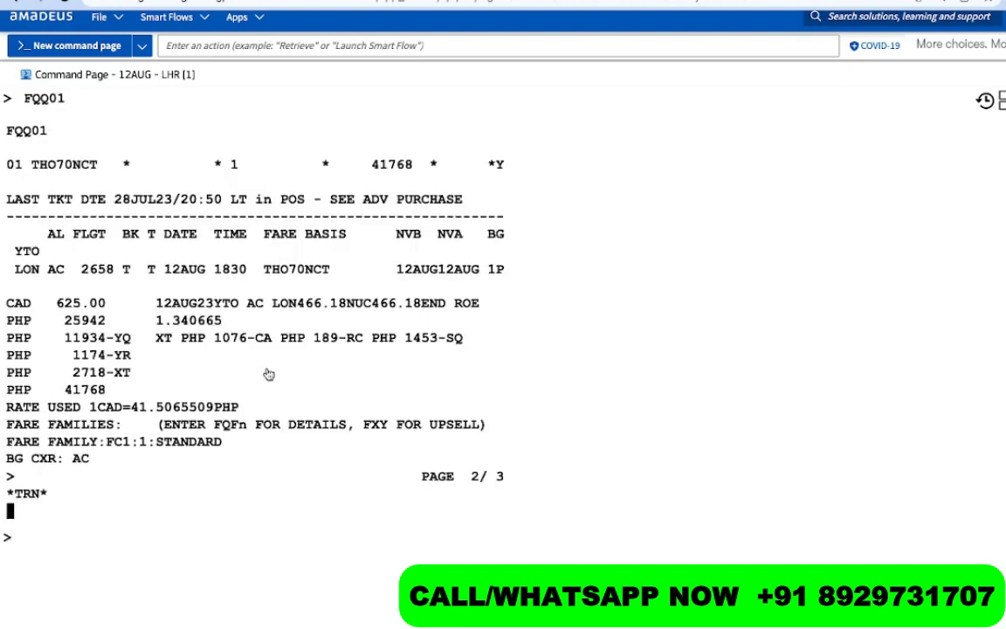
pyautogui.moveTo(482, 270); pyautogui.dragTo(519, 270)
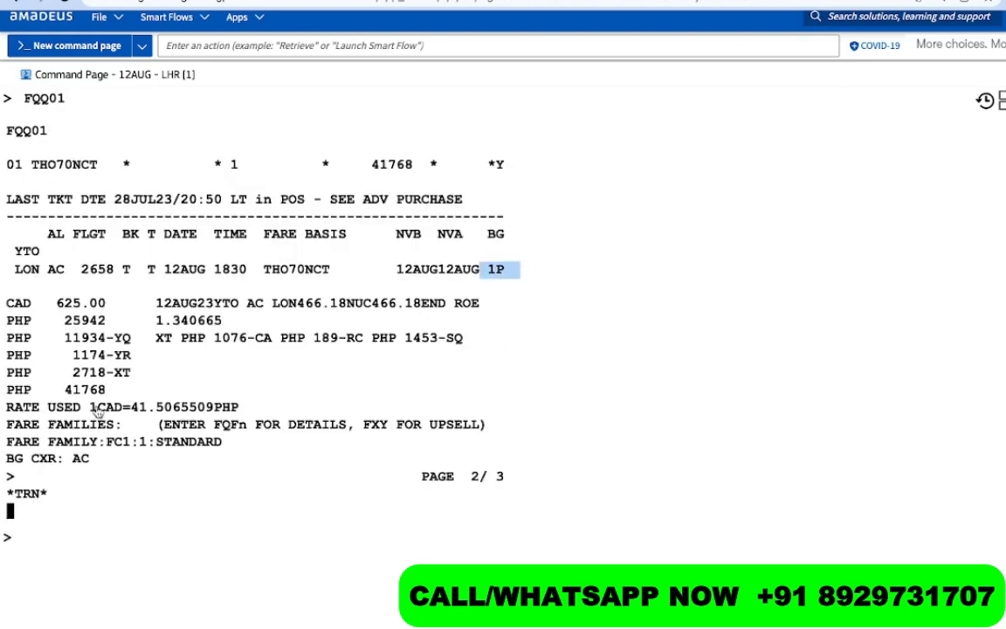
pyautogui.moveTo(119, 389); pyautogui.dragTo(63, 389)
pyautogui.moveTo(123, 320); pyautogui.dragTo(40, 337)
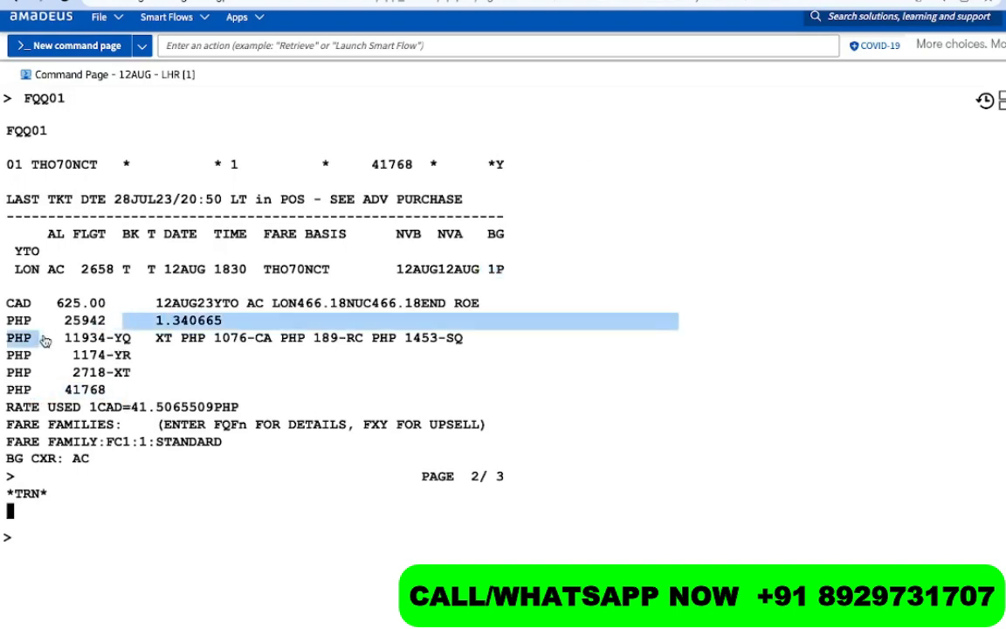
pyautogui.scroll(2, 191, 232)
pyautogui.scroll(-5, 155, 406)
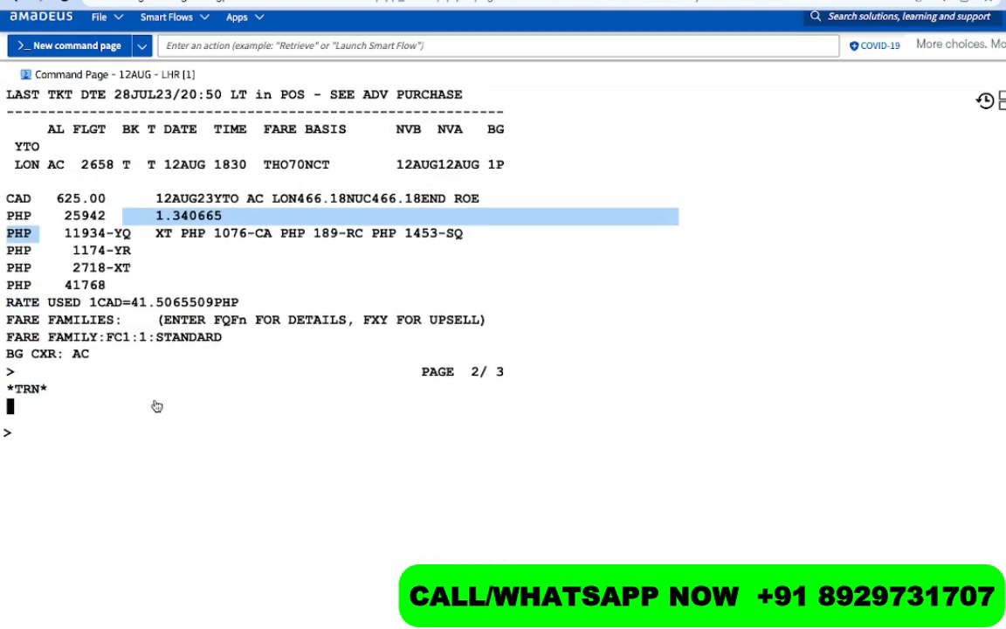
# - Reprice the itinerary with FXR, and try adult, child and infant pricing with the entry FXR/RADT*CH*IN
pyautogui.click(158, 408)
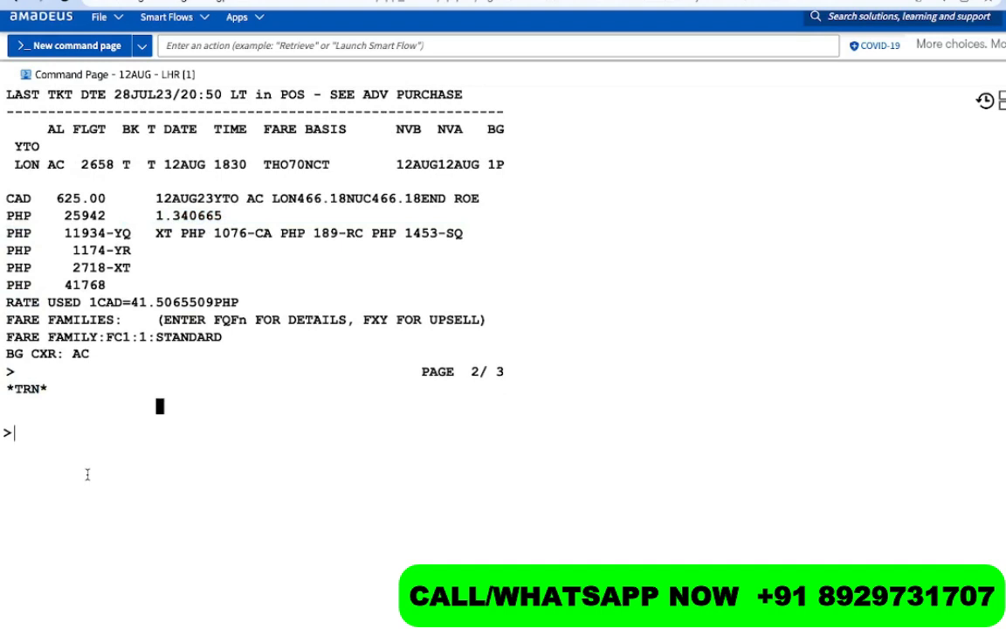
pyautogui.write('FXR')
pyautogui.press('Return')
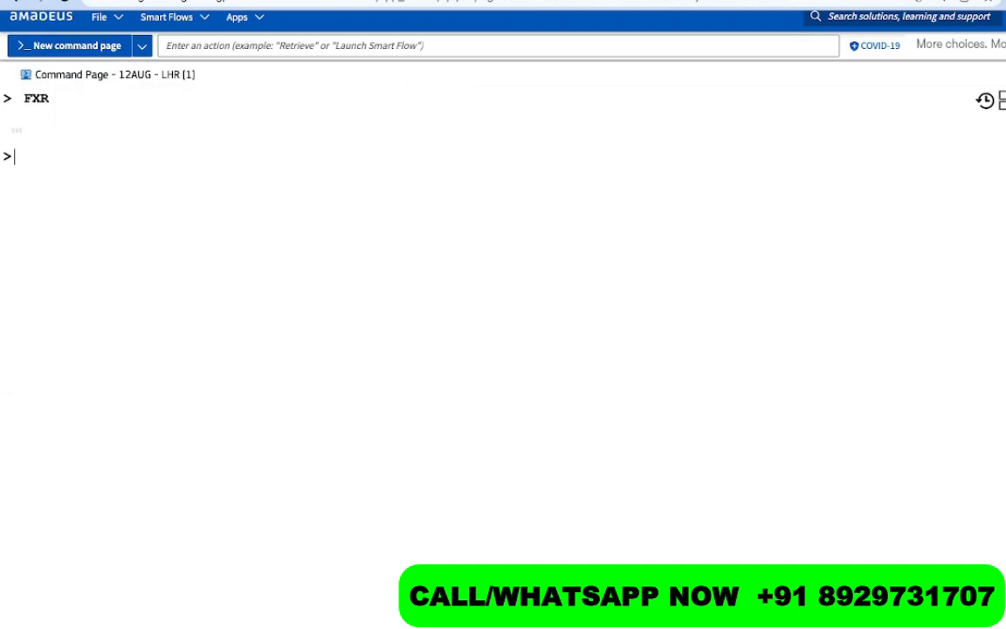
pyautogui.write('FX')
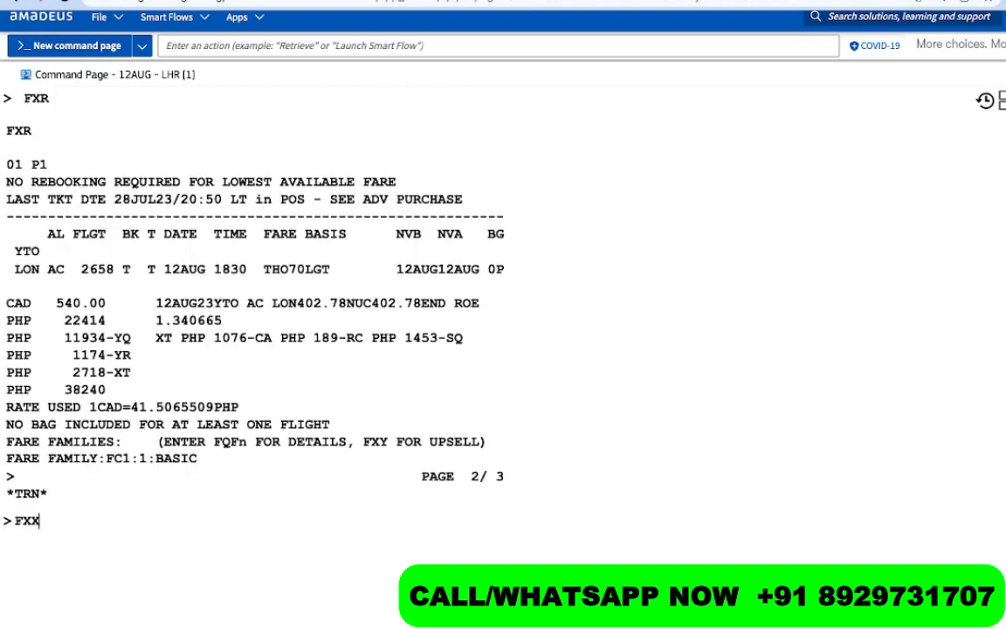
pyautogui.write('R/RADT*CH*IN')
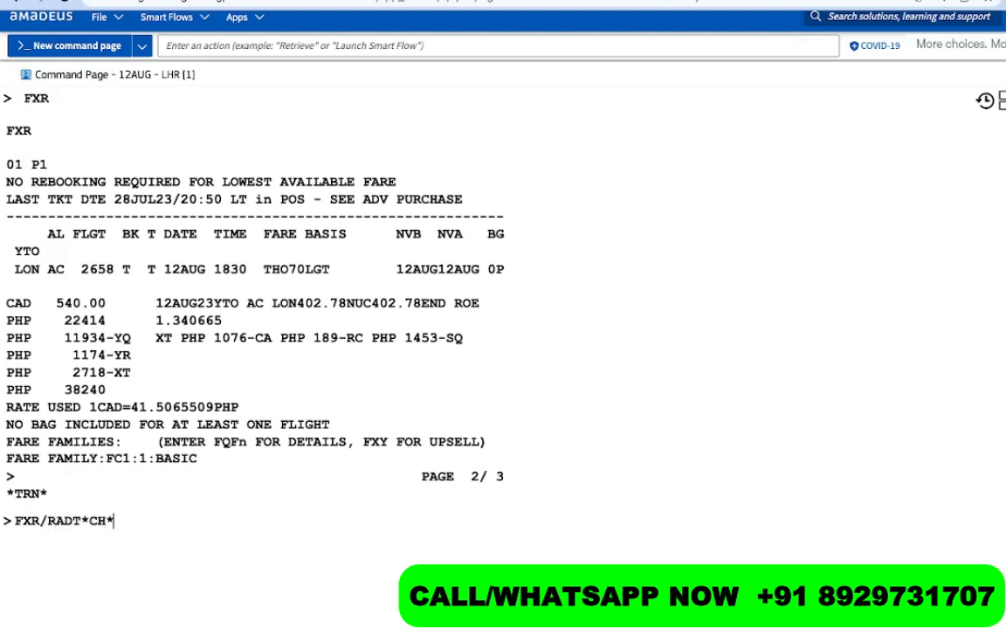
pyautogui.press('Return')
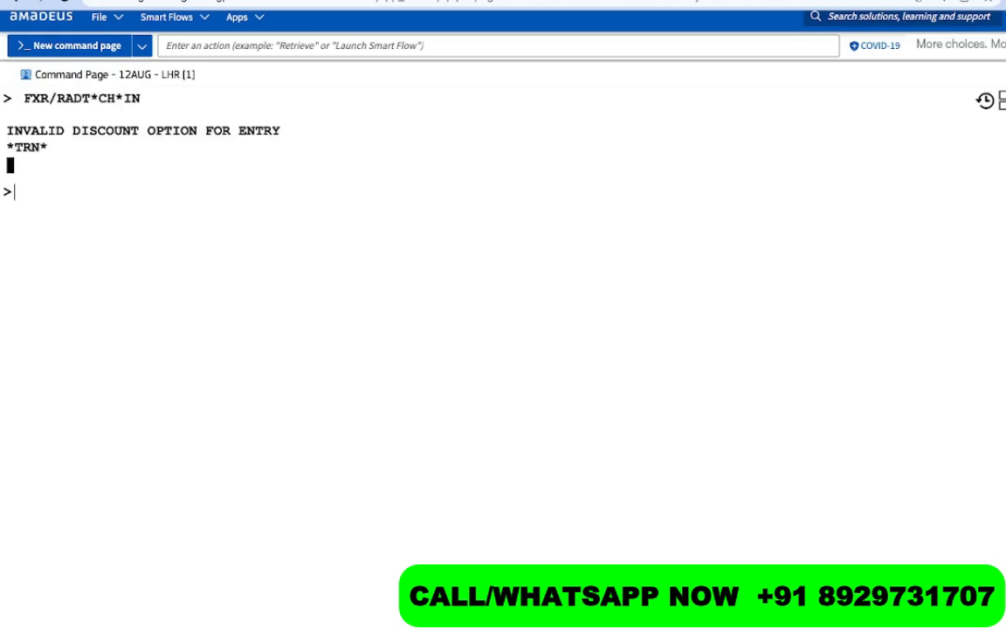
# - Recall the last pricing entry and rerun it as FXX/RADT*CH*IN for adult, child and infant fares
pyautogui.hotkey('ctrl', 'Up')
pyautogui.press('Left')
pyautogui.press('Left')
pyautogui.press('Left')
pyautogui.press('Left')
pyautogui.press('Left')
pyautogui.press('Left')
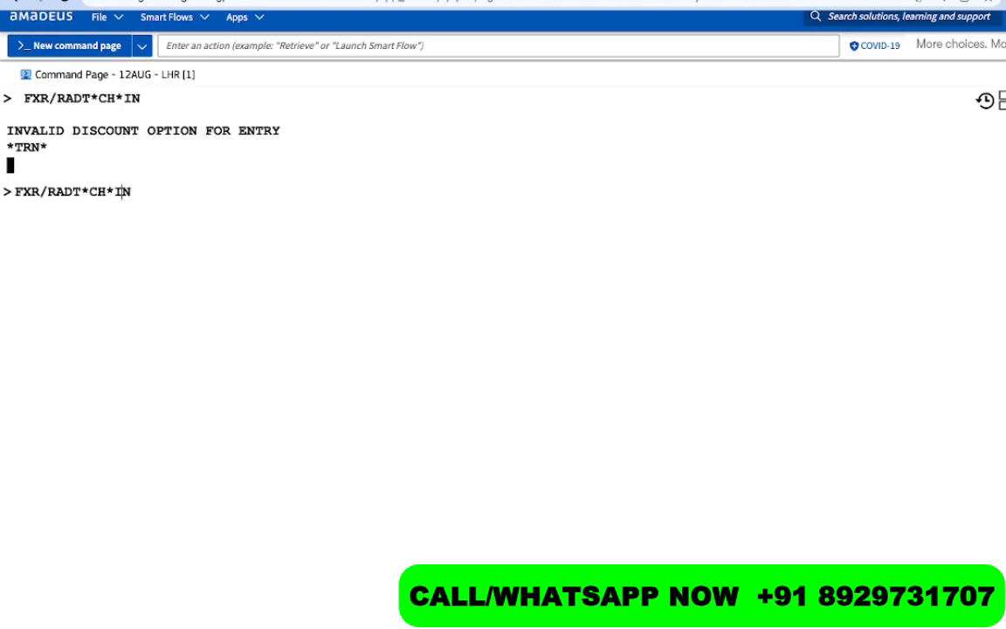
pyautogui.press('Left')
pyautogui.press('Left')
pyautogui.press('Left')
pyautogui.press('Left')
pyautogui.press('Left')
pyautogui.press('BackSpace')
pyautogui.write('X')
pyautogui.press('Return')
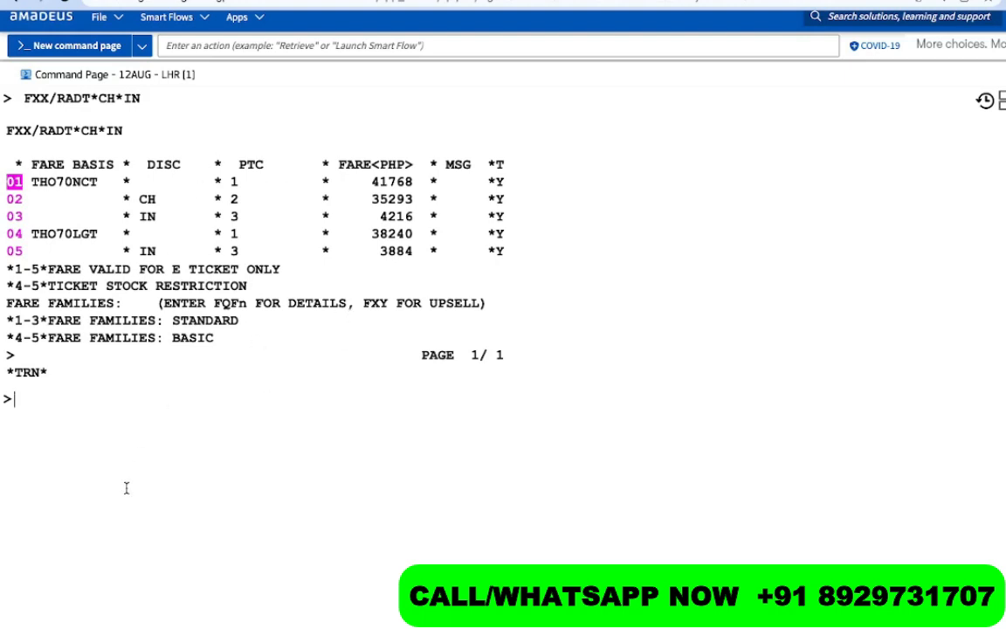
# - Ignore the current itinerary and display Air Canada availability from YYZ to NYC on 12 August with AN12AUGYYZNYC/AAC
pyautogui.write('IG')
pyautogui.press('Return')
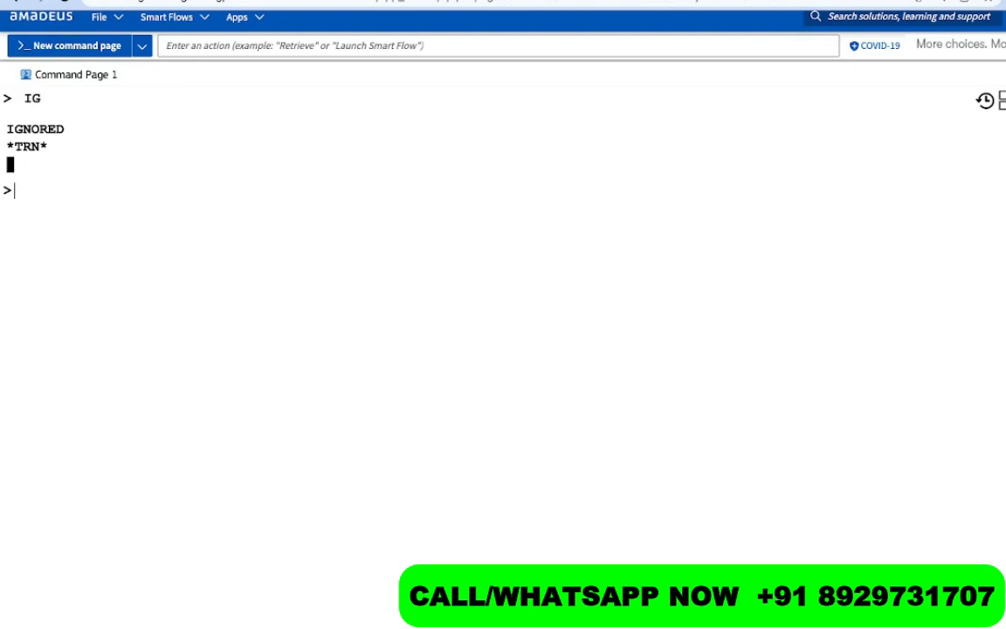
pyautogui.write('AN12AUGYYZ')
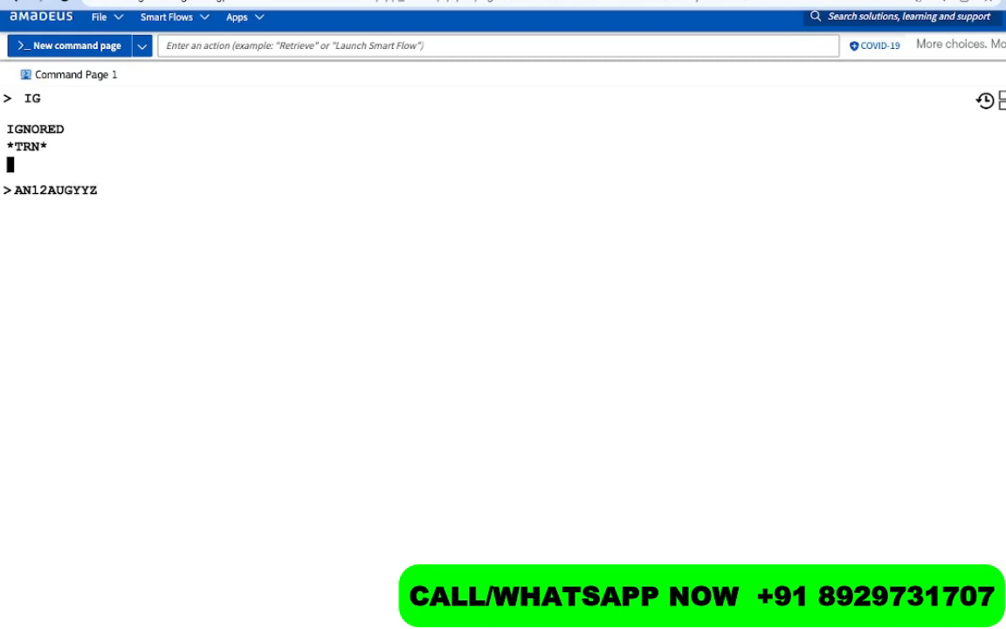
pyautogui.write('NYC/AAC')
pyautogui.press('Return')
# - Sell one Y-class seat on availability line 3 with the entry SS1Y3
pyautogui.write('SS1')
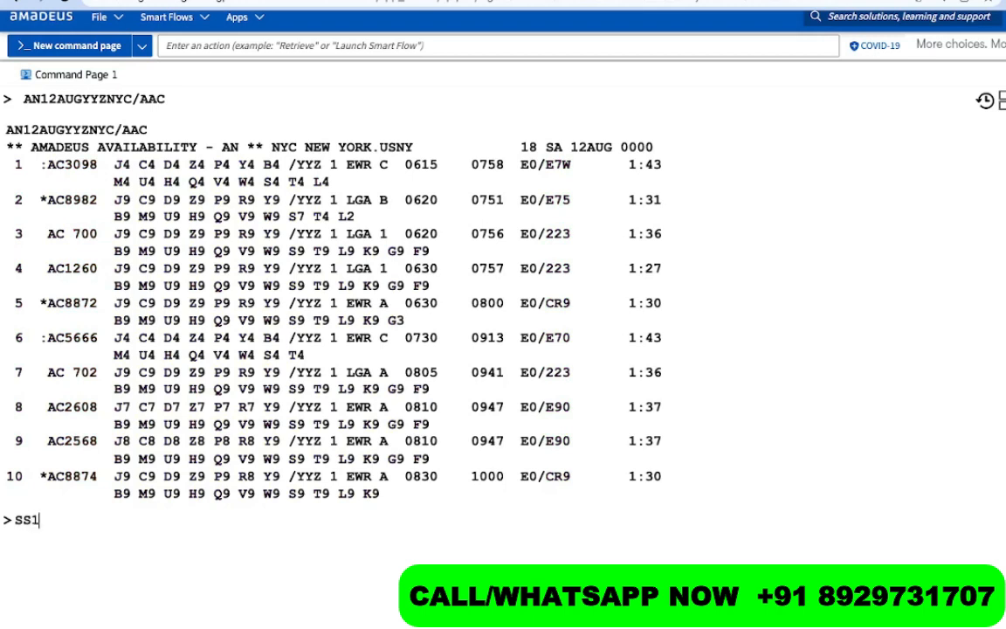
pyautogui.write('Y3')
pyautogui.press('Return')
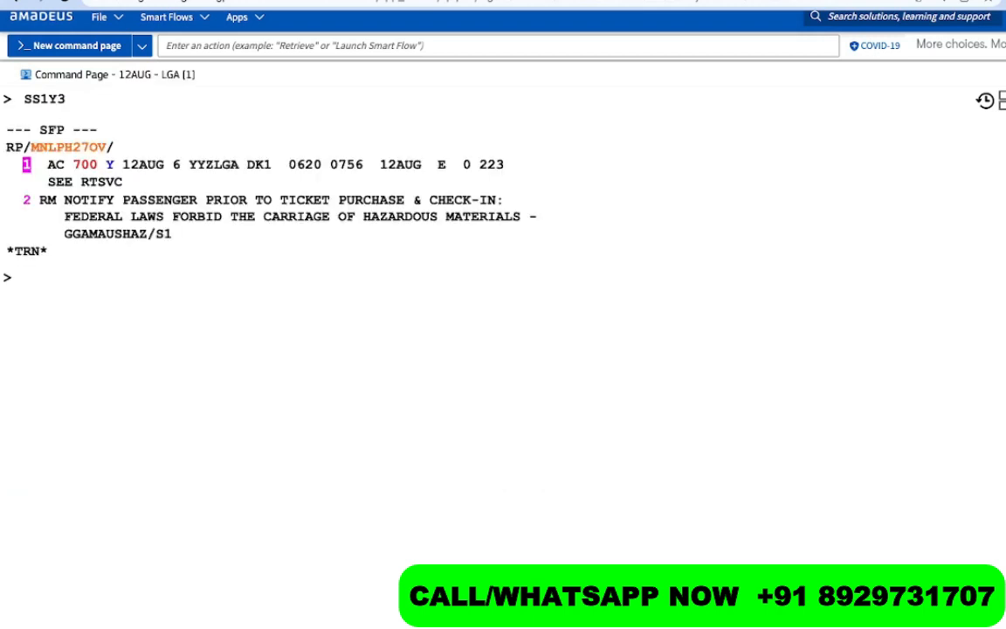
# - Price and rebook the flight at the lowest adult fare with a plain FXR entry, and check its total
pyautogui.write('FXR/')
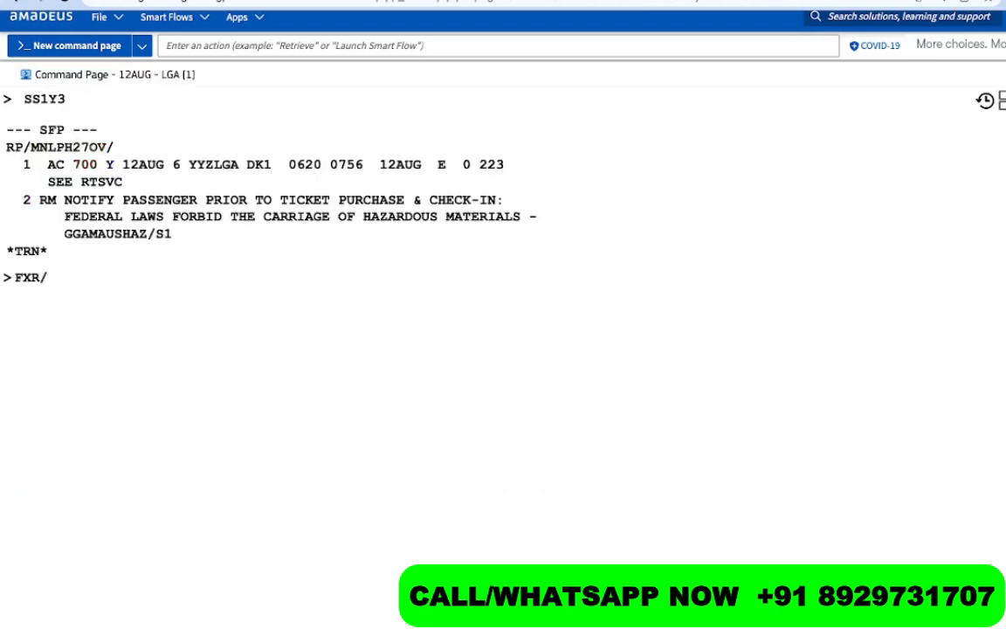
pyautogui.write('RYCD')
pyautogui.press('BackSpace')
pyautogui.press('BackSpace')
pyautogui.press('BackSpace')
pyautogui.press('BackSpace')
pyautogui.press('BackSpace')
pyautogui.press('Return')
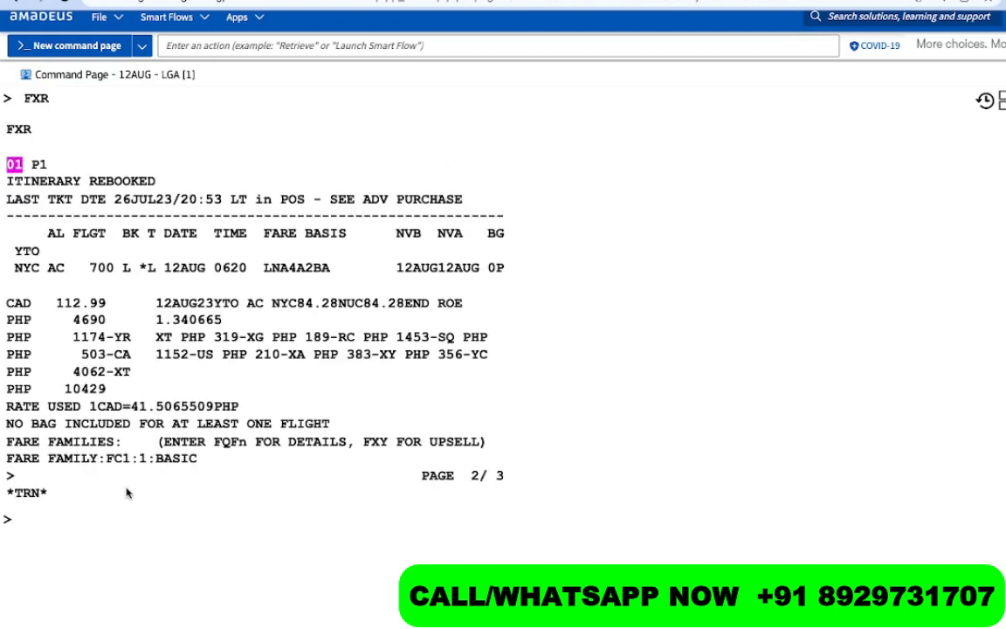
pyautogui.moveTo(107, 390); pyautogui.dragTo(81, 389)
pyautogui.scroll(-3, 83, 394)
pyautogui.click(83, 393)
# - Price the flight for a child with FXR/RCH and compare the total with the adult fare
pyautogui.write('FXR/')
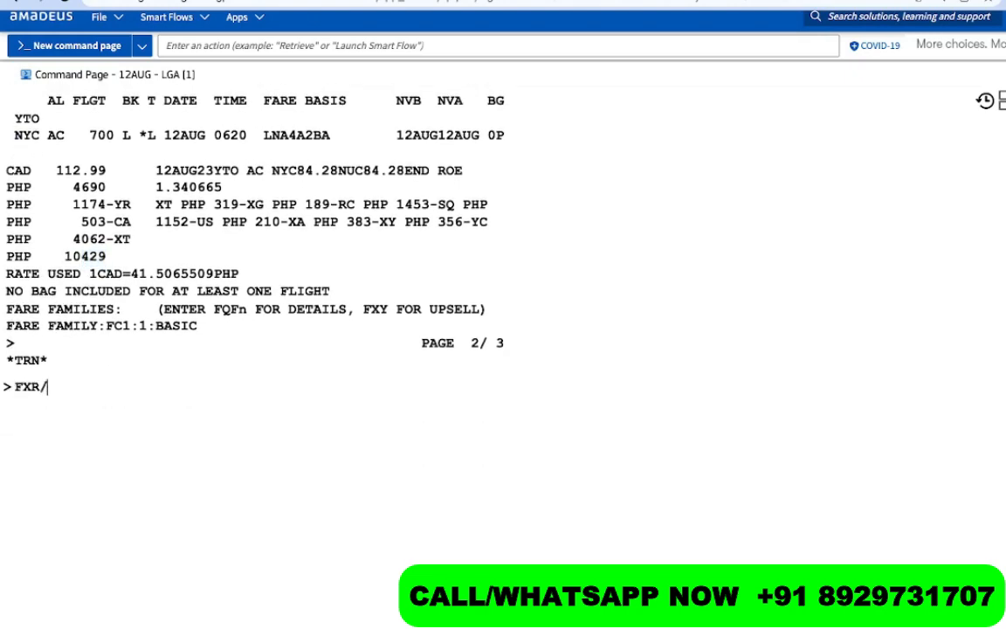
pyautogui.write('RCH')
pyautogui.press('Return')
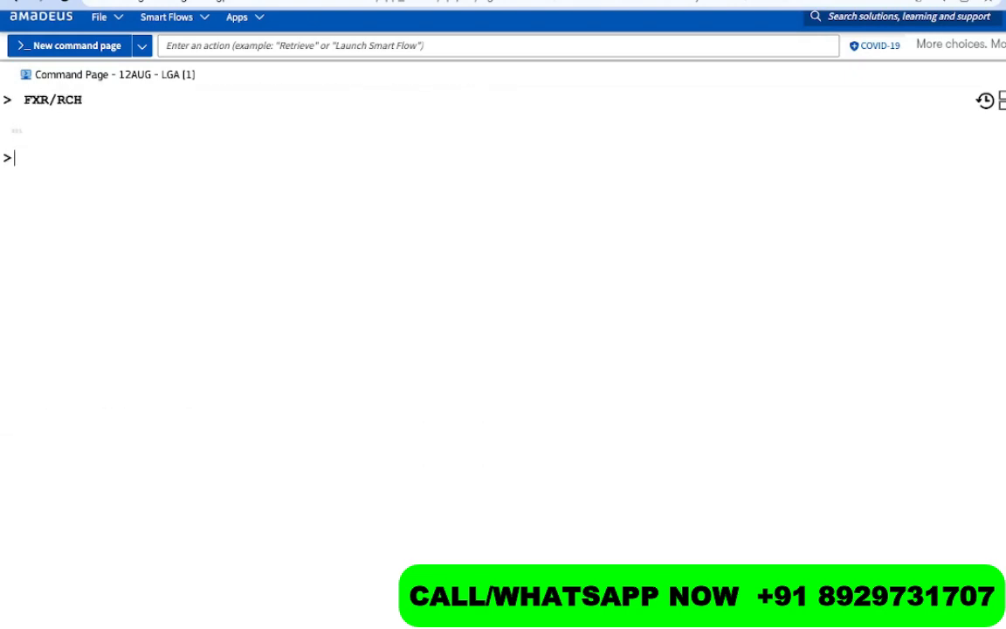
pyautogui.moveTo(107, 389); pyautogui.dragTo(39, 389)
pyautogui.click(88, 564)
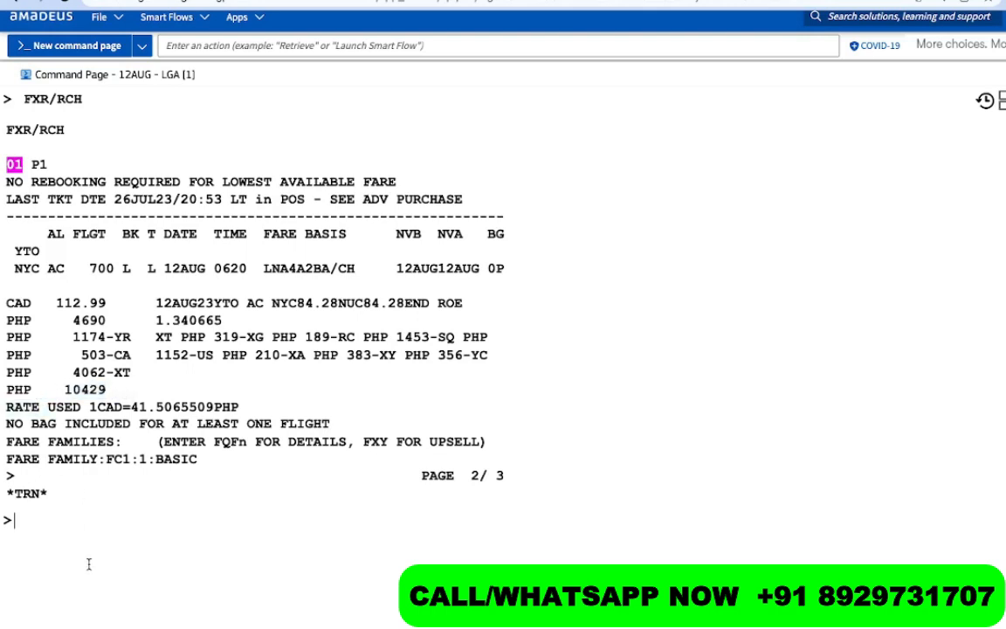
# - Price the flight for the senior passenger type with FXR/RYCD and check the total fare
pyautogui.write('FXR/')
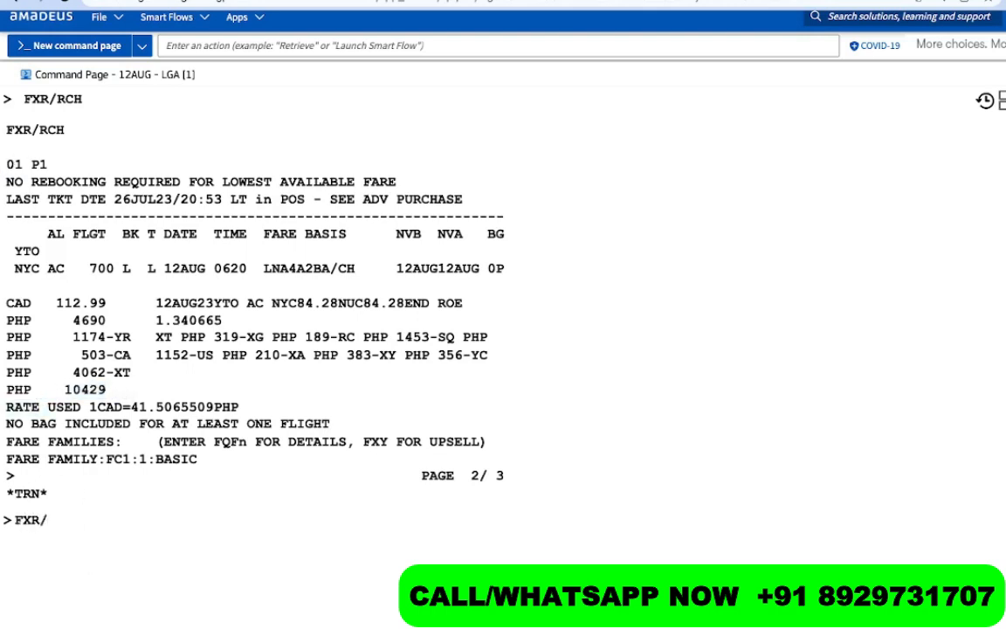
pyautogui.write('RYCD')
pyautogui.press('Return')
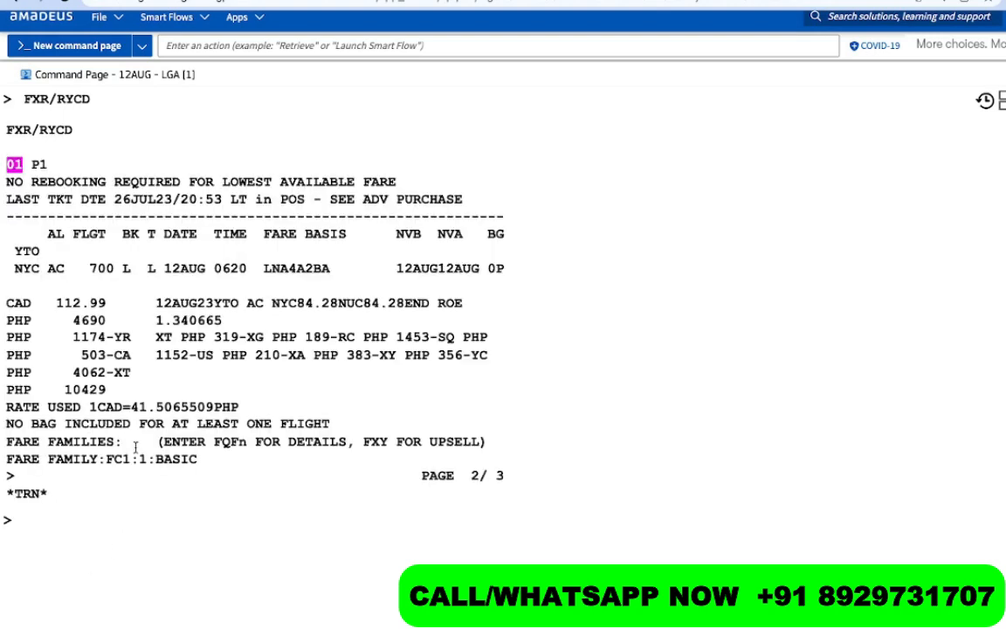
pyautogui.moveTo(106, 390); pyautogui.dragTo(62, 386)
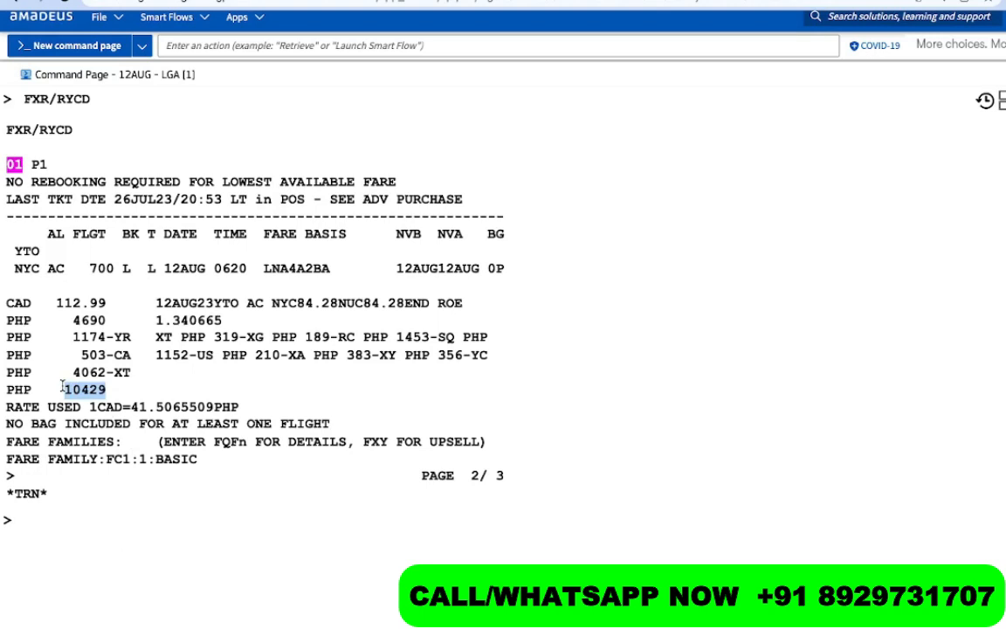
pyautogui.click(77, 568)
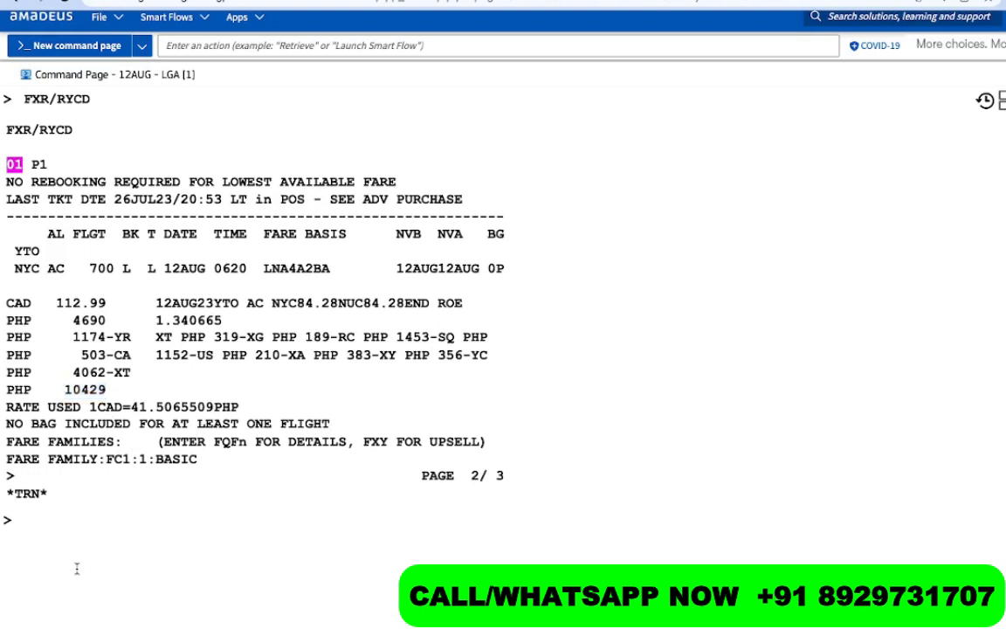